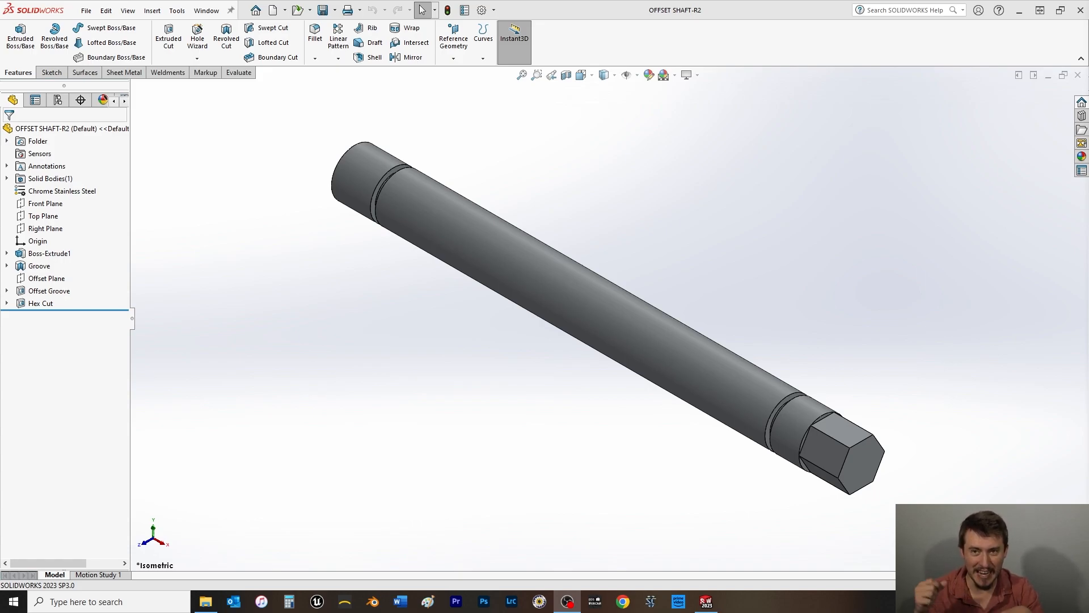
Step: Sketch a horizontal centerline on the Front Plane along the shaft's axis, from the origin to the end of the hex
{"action": "left_click", "coordinate": [784, 152]}
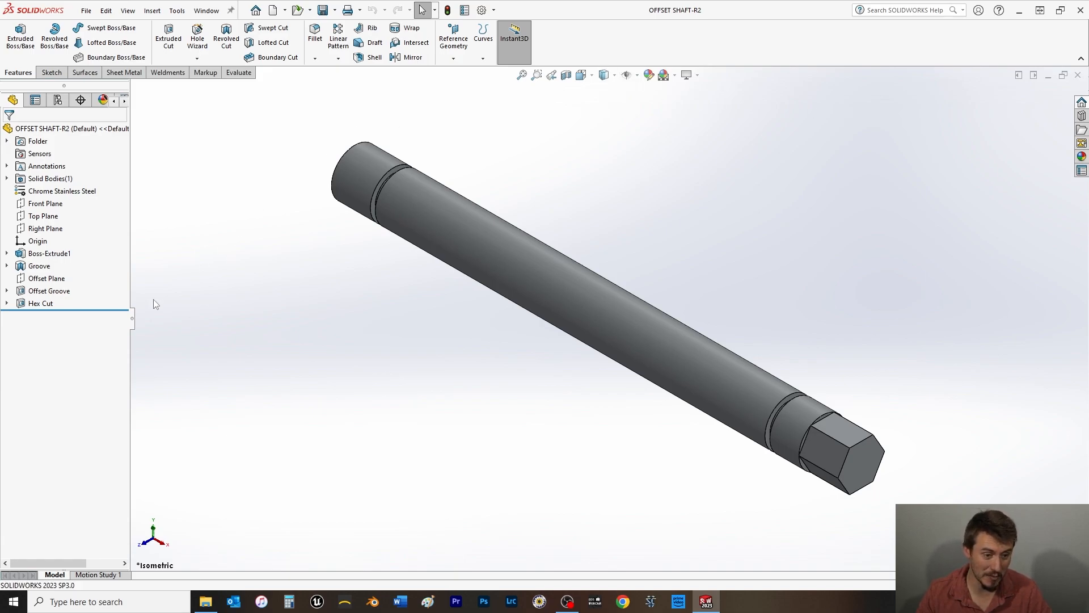
{"action": "left_click", "coordinate": [46, 204]}
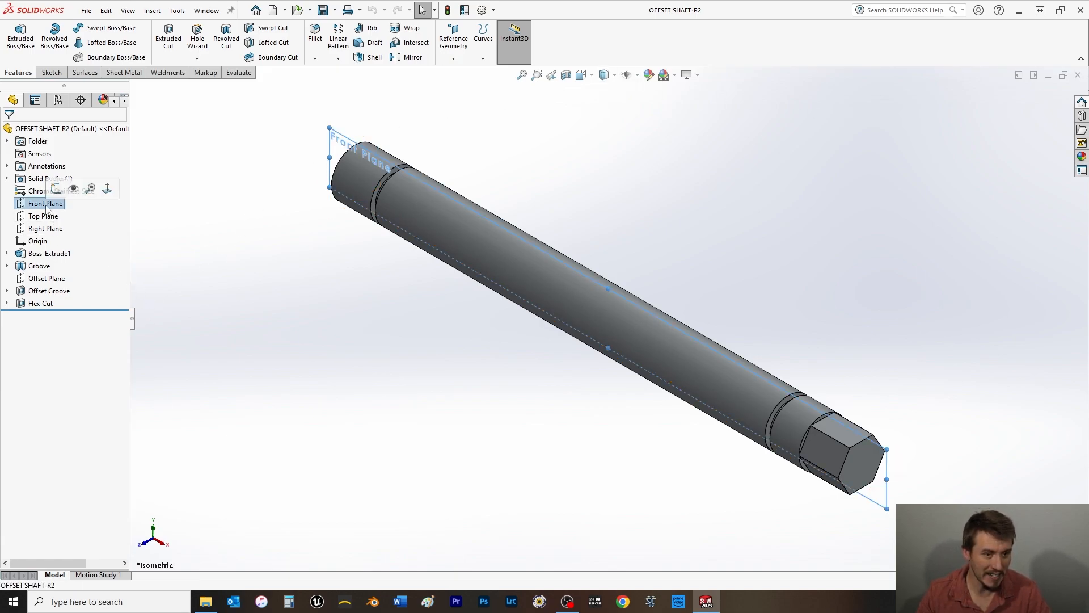
{"action": "left_click", "coordinate": [55, 187]}
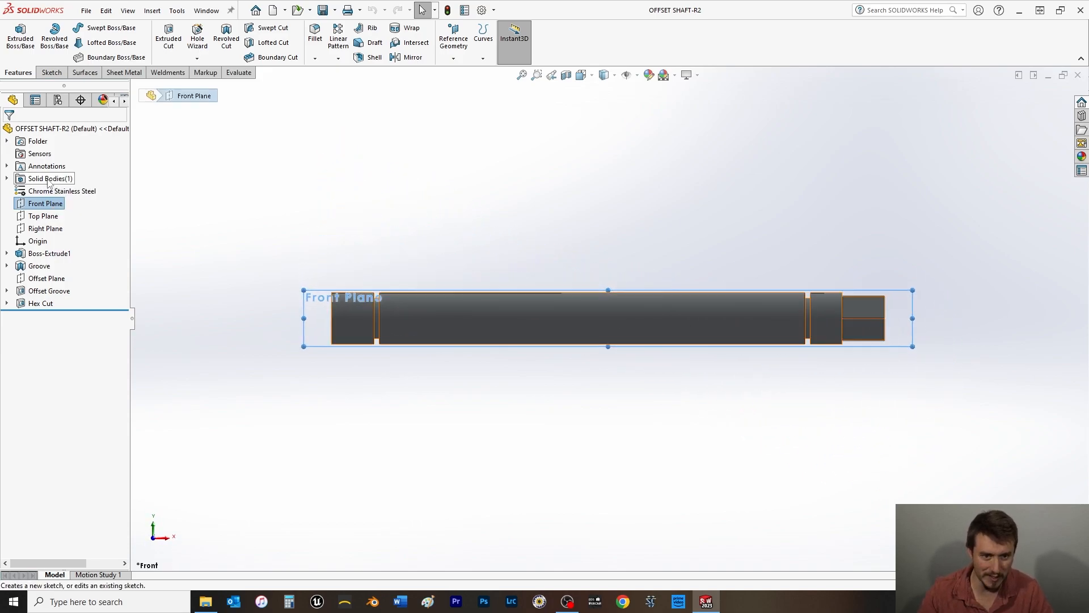
{"action": "left_click", "coordinate": [52, 72]}
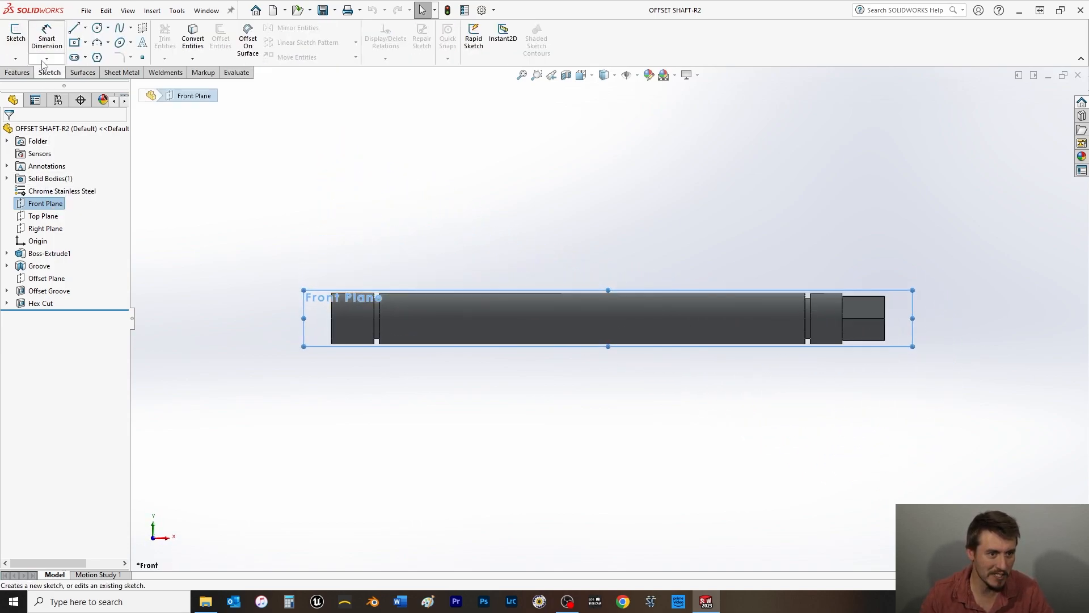
{"action": "left_click", "coordinate": [15, 37]}
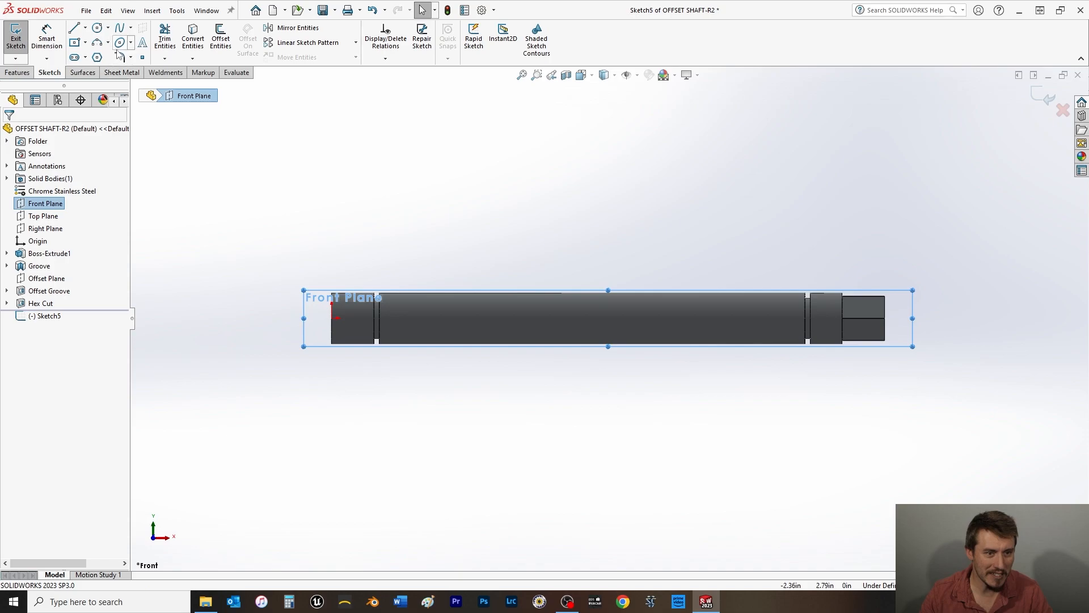
{"action": "left_click", "coordinate": [85, 27]}
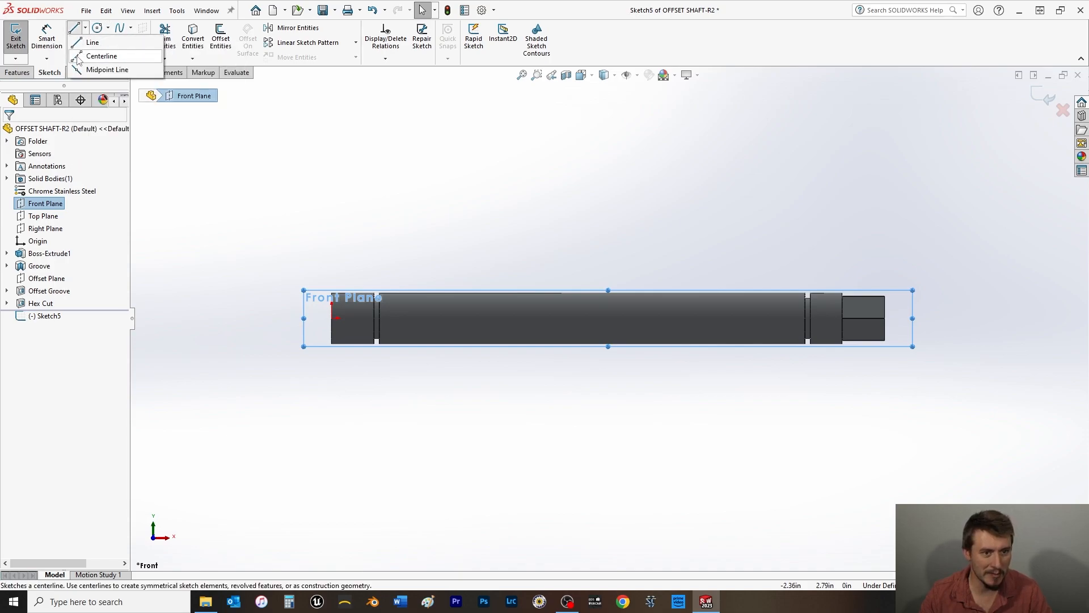
{"action": "left_click", "coordinate": [102, 55]}
{"action": "left_click", "coordinate": [337, 318]}
{"action": "left_click", "coordinate": [885, 318]}
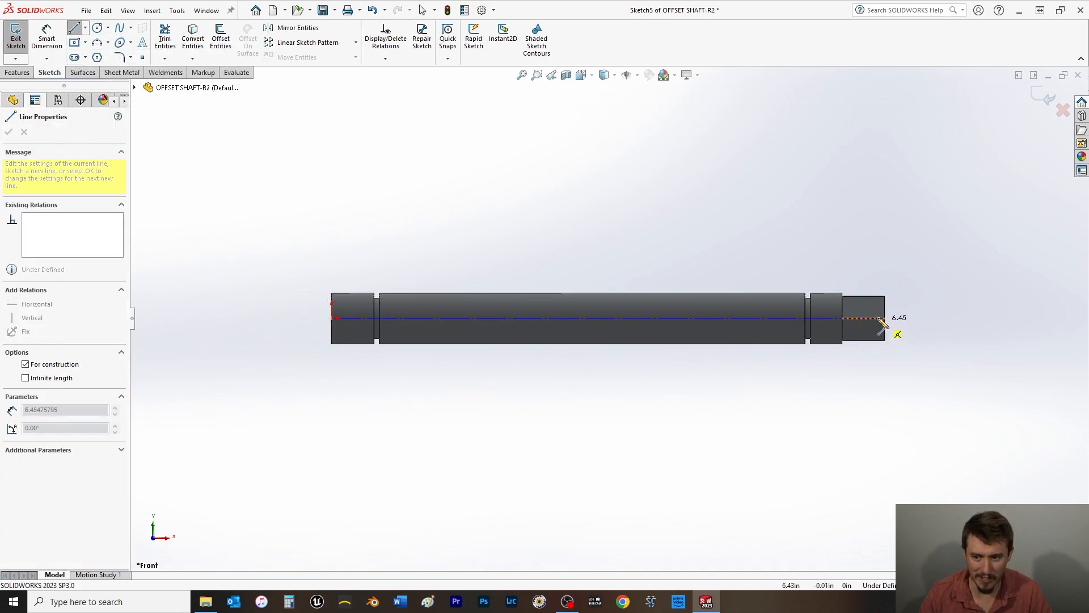
{"action": "right_click", "coordinate": [866, 211]}
{"action": "left_click", "coordinate": [881, 217]}
Step: Place two sketch points on the centerline, about 2.33 in and 3.91 in from the origin
{"action": "left_click", "coordinate": [143, 58]}
{"action": "left_click", "coordinate": [529, 317]}
{"action": "left_click", "coordinate": [665, 318]}
{"action": "left_click", "coordinate": [8, 131]}
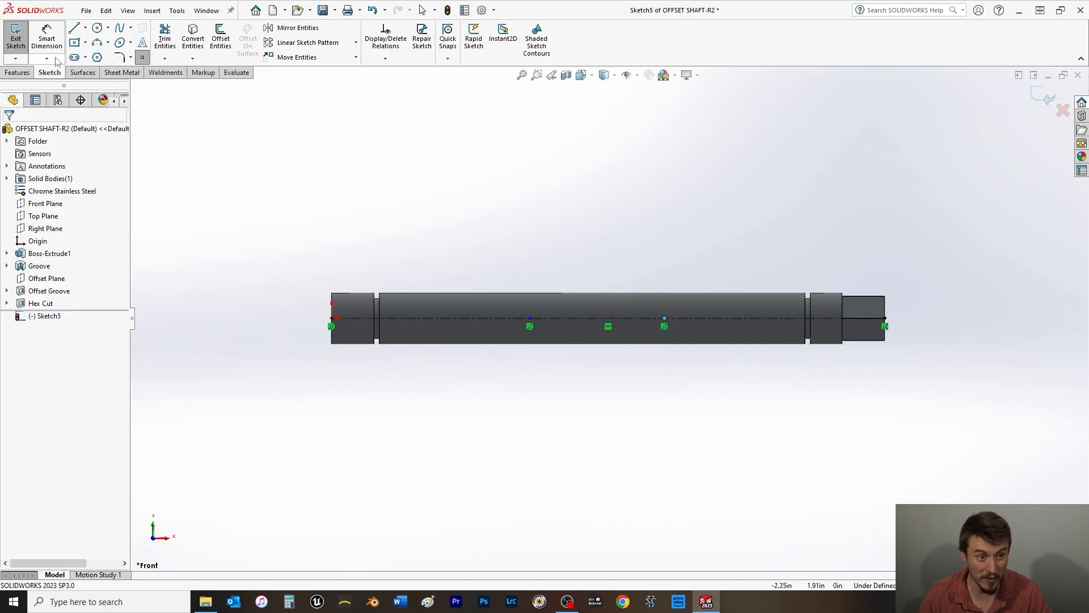
Step: Dimension the first sketch point at 2.625 in from the origin
{"action": "left_click", "coordinate": [47, 40]}
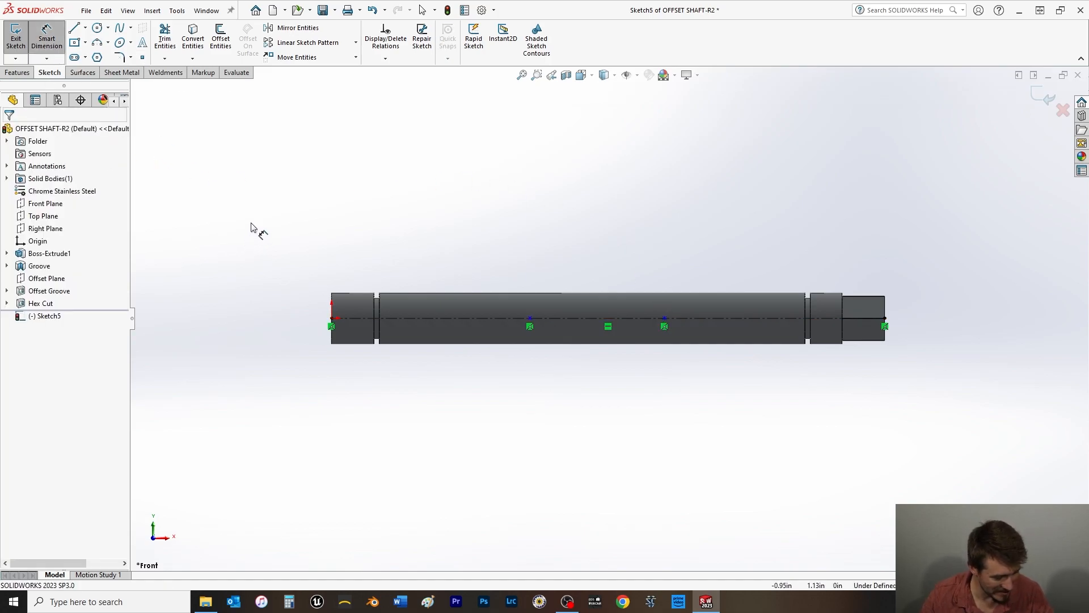
{"action": "left_click", "coordinate": [332, 317]}
{"action": "left_click", "coordinate": [530, 318]}
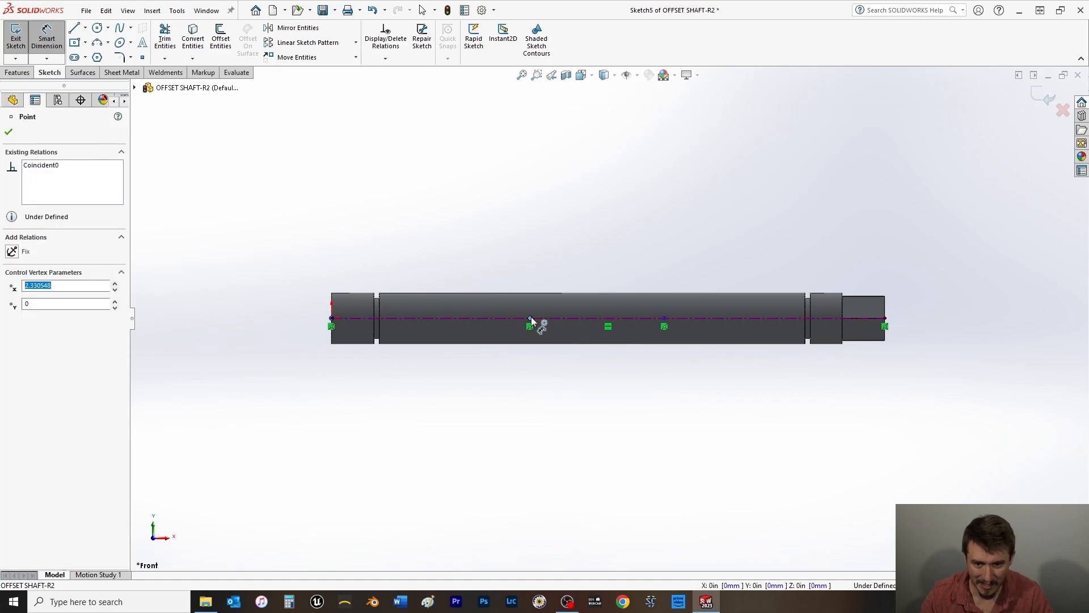
{"action": "left_click", "coordinate": [454, 242]}
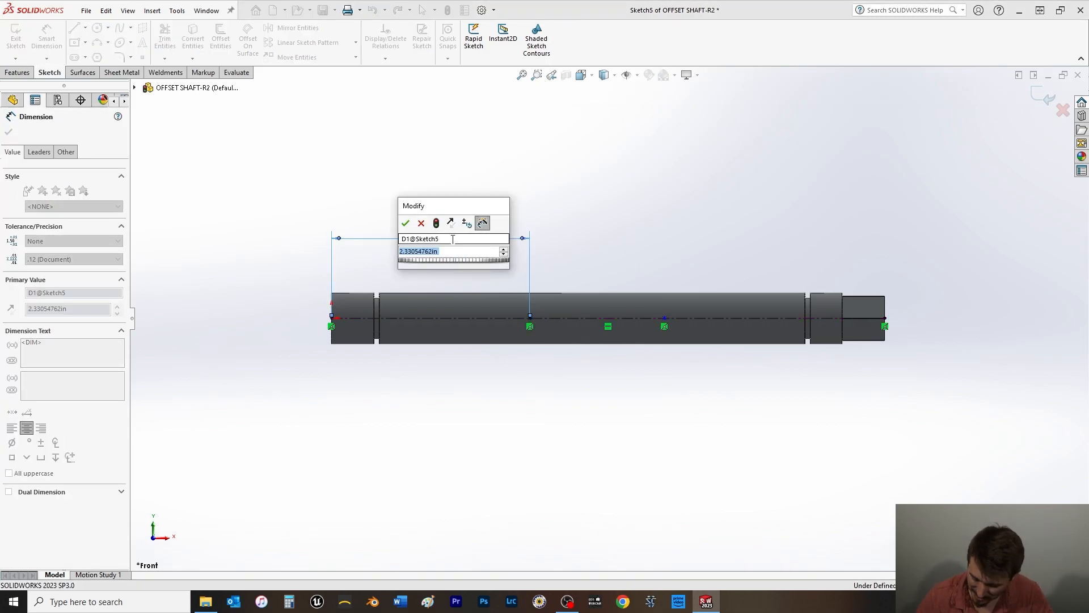
{"action": "type", "text": "2.625"}
{"action": "key", "text": "Return"}
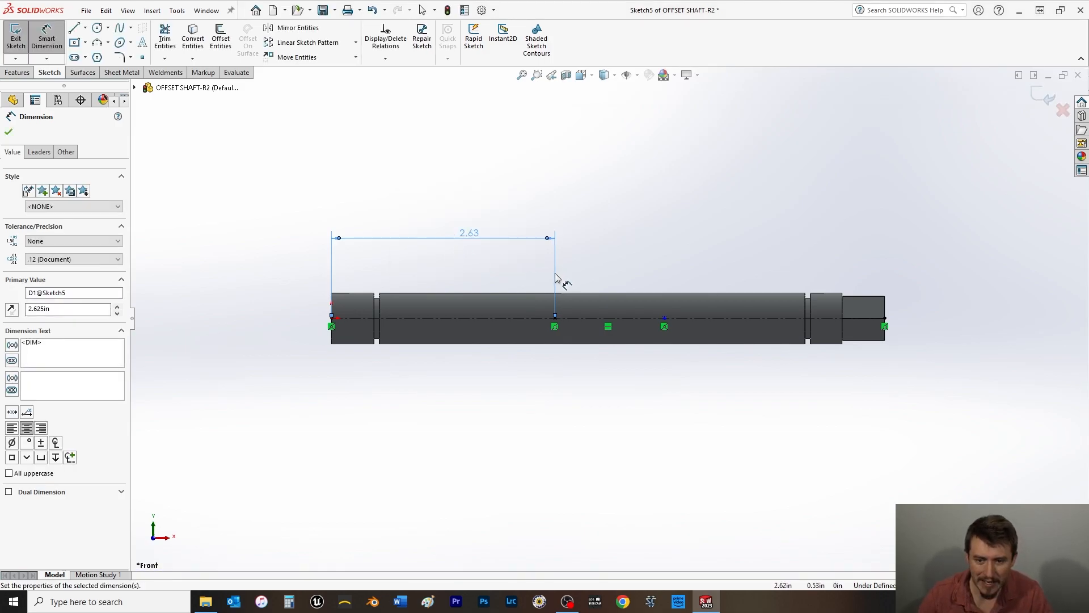
Step: Dimension the distance between the two sketch points as 1 in and finish the sketch
{"action": "left_click", "coordinate": [555, 318]}
{"action": "left_click", "coordinate": [664, 319]}
{"action": "left_click", "coordinate": [622, 227]}
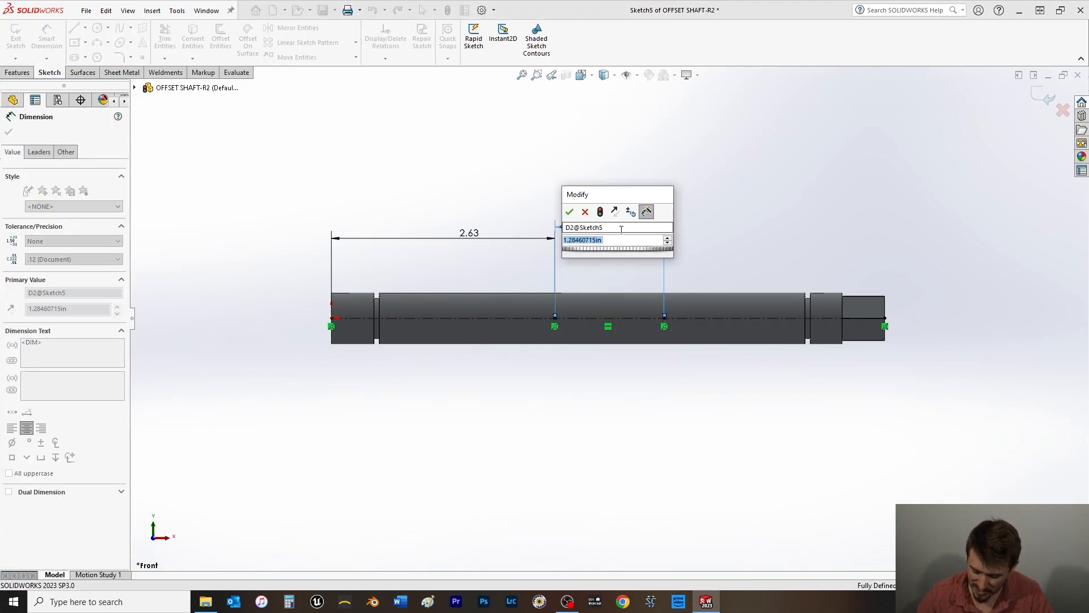
{"action": "type", "text": "1"}
{"action": "key", "text": "Return"}
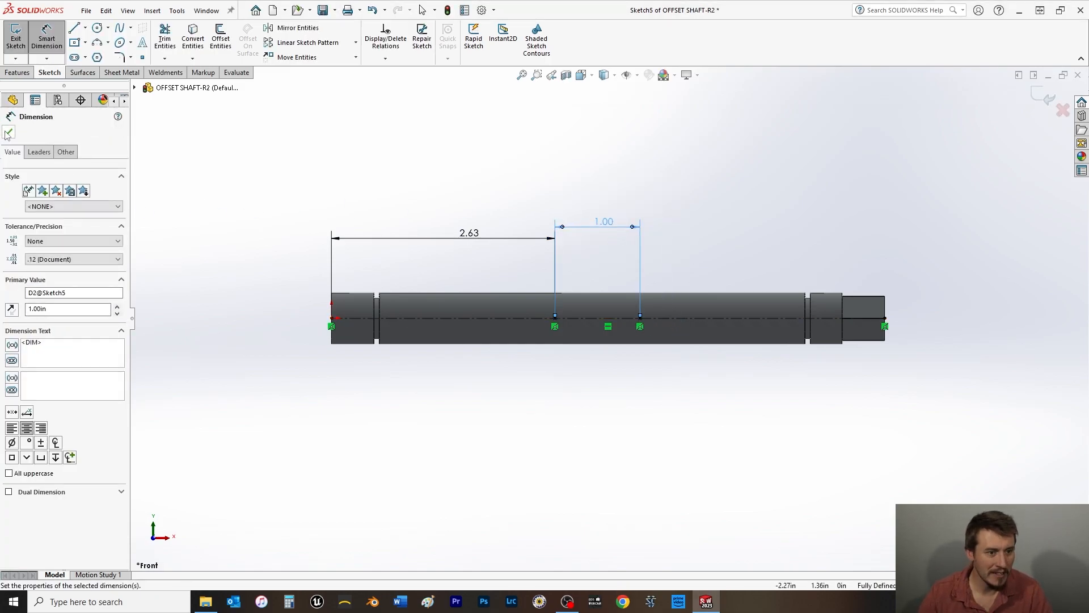
{"action": "left_click", "coordinate": [8, 133]}
{"action": "left_click", "coordinate": [15, 40]}
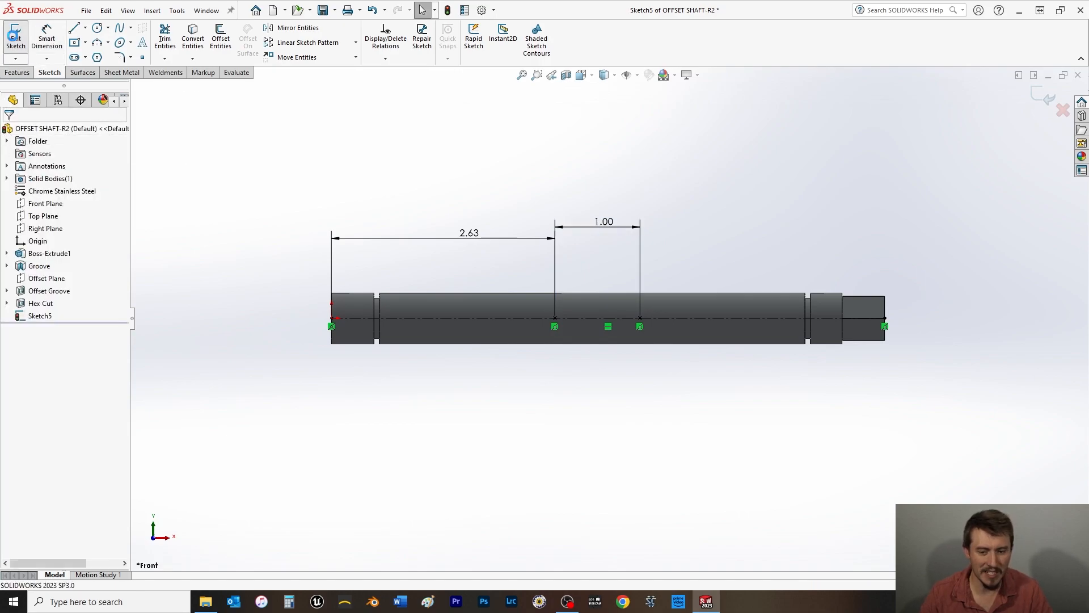
Step: Rename the new sketch as Gear Width
{"action": "left_click", "coordinate": [527, 217]}
{"action": "key", "text": "space"}
{"action": "left_click", "coordinate": [453, 159]}
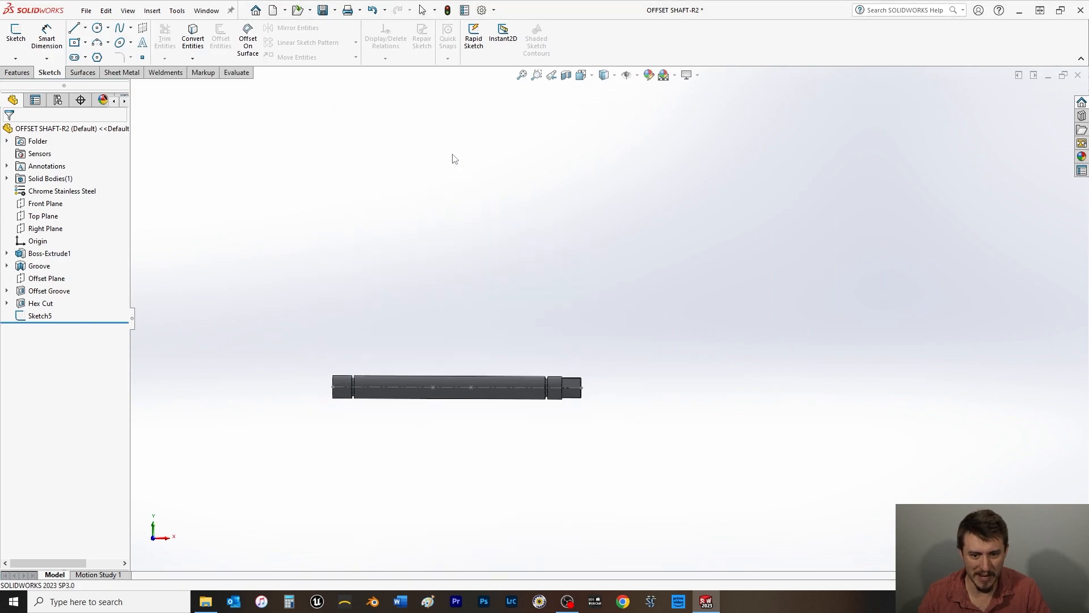
{"action": "left_click", "coordinate": [292, 219]}
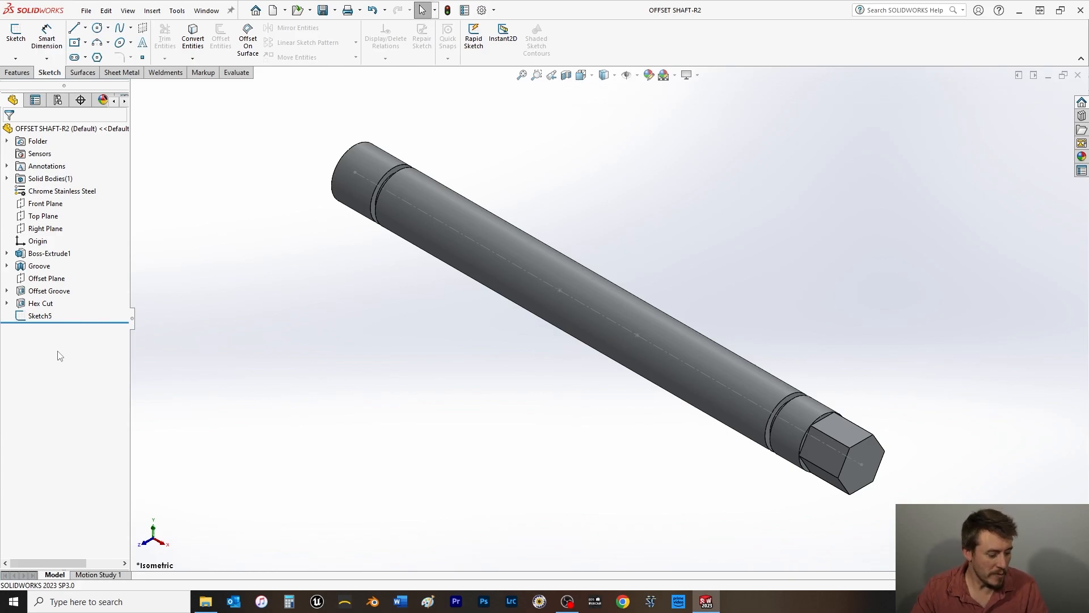
{"action": "left_click", "coordinate": [36, 318]}
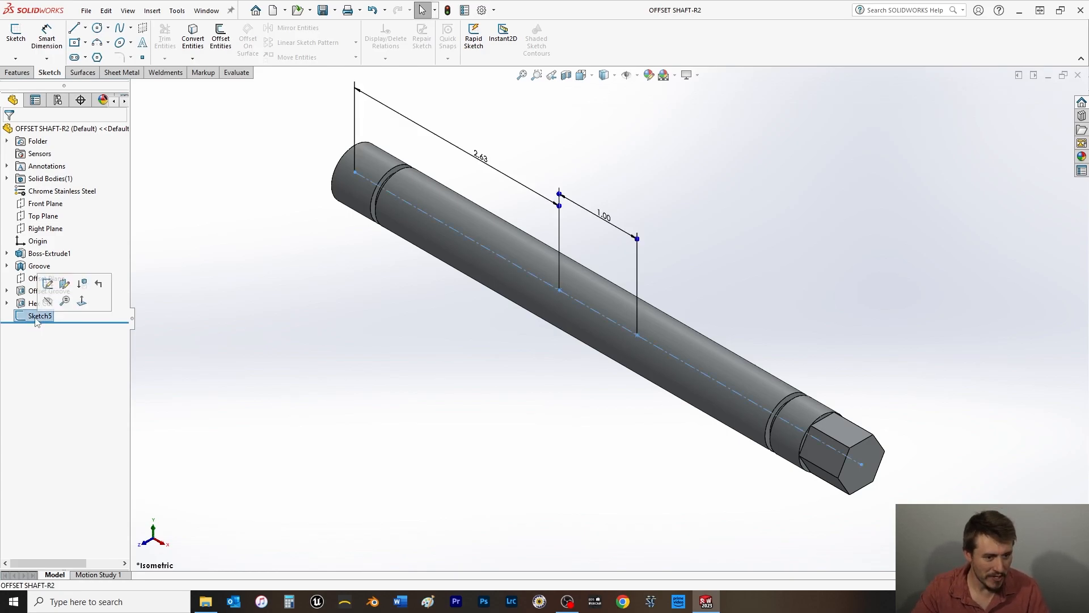
{"action": "left_click", "coordinate": [35, 318]}
{"action": "type", "text": "Gear Width"}
{"action": "left_click", "coordinate": [245, 319]}
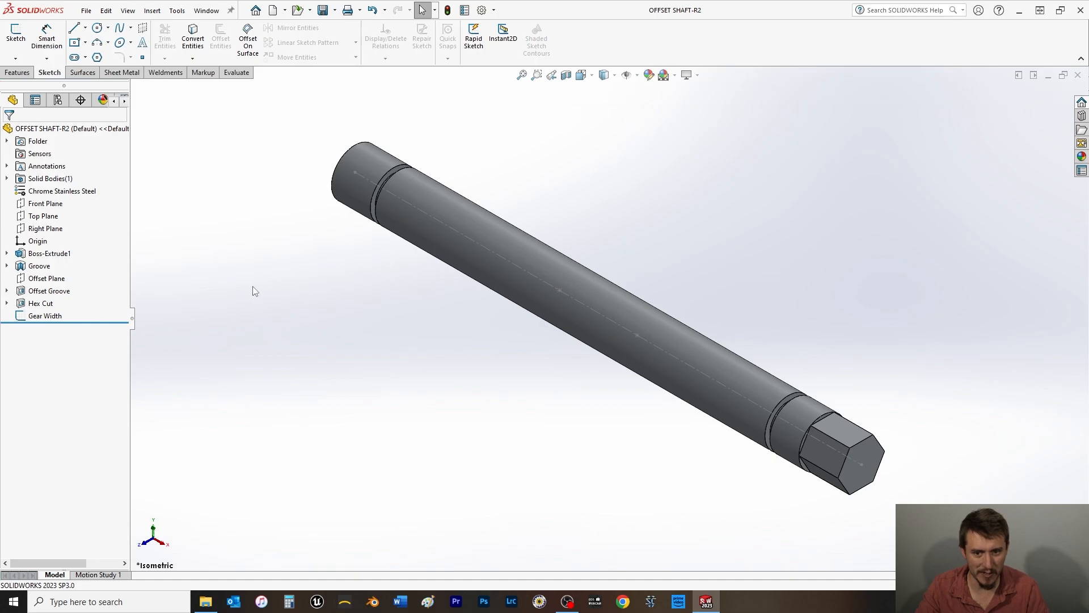
Step: Create a reference plane parallel to the Right Plane through the Gear Width point nearer the origin
{"action": "left_click", "coordinate": [37, 229]}
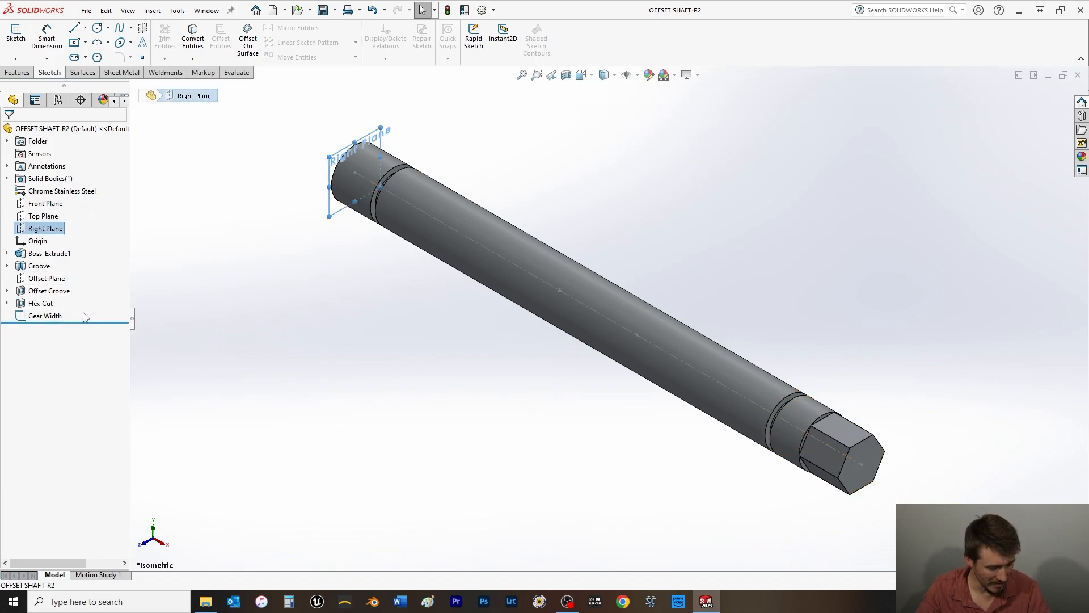
{"action": "left_click", "coordinate": [18, 73]}
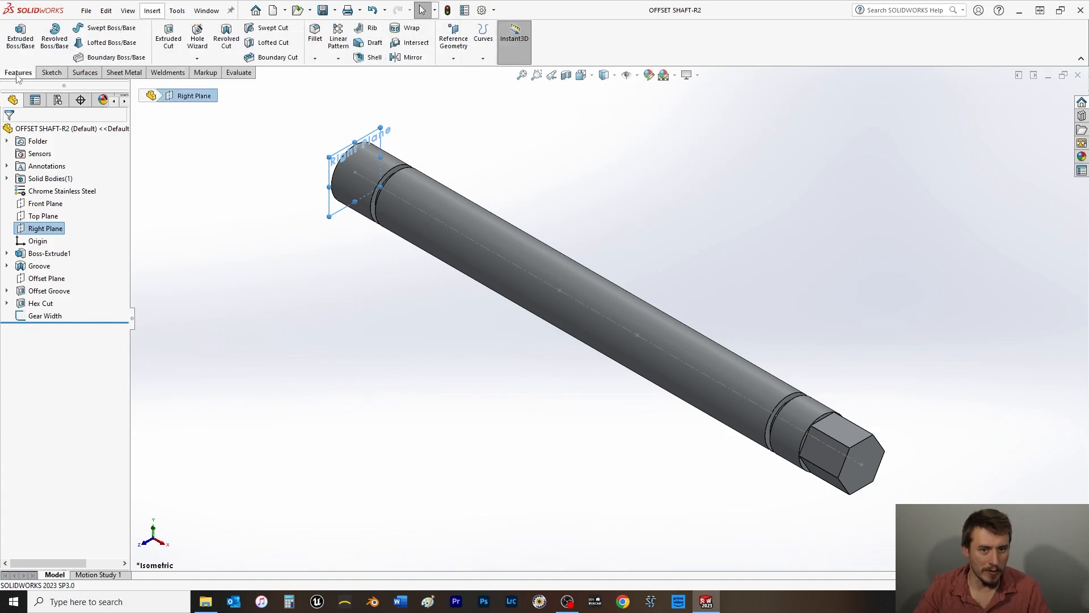
{"action": "left_click", "coordinate": [456, 61]}
{"action": "left_click", "coordinate": [462, 72]}
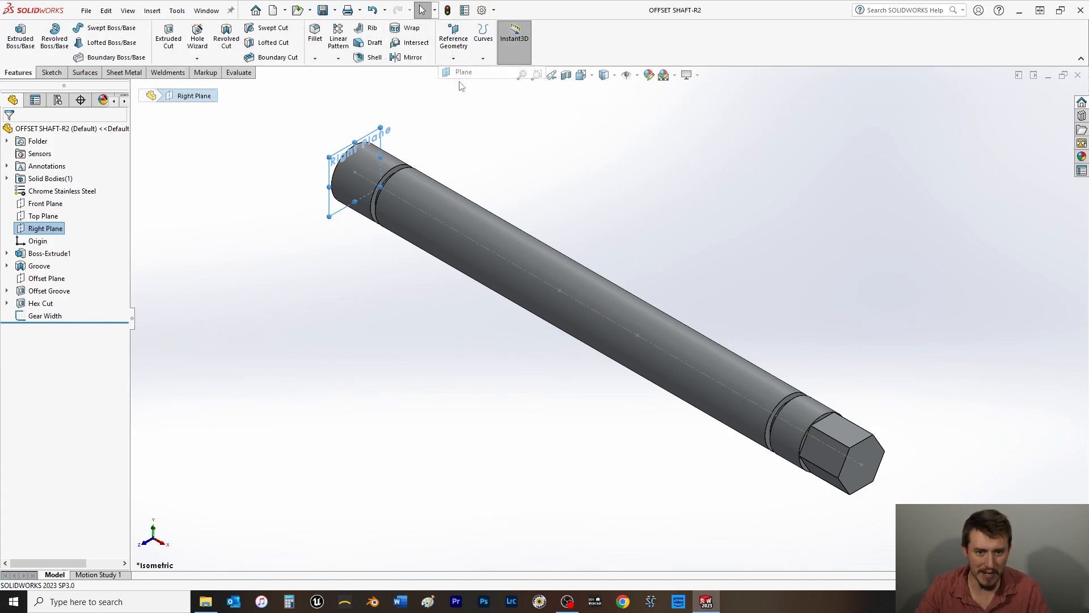
{"action": "left_click", "coordinate": [560, 291]}
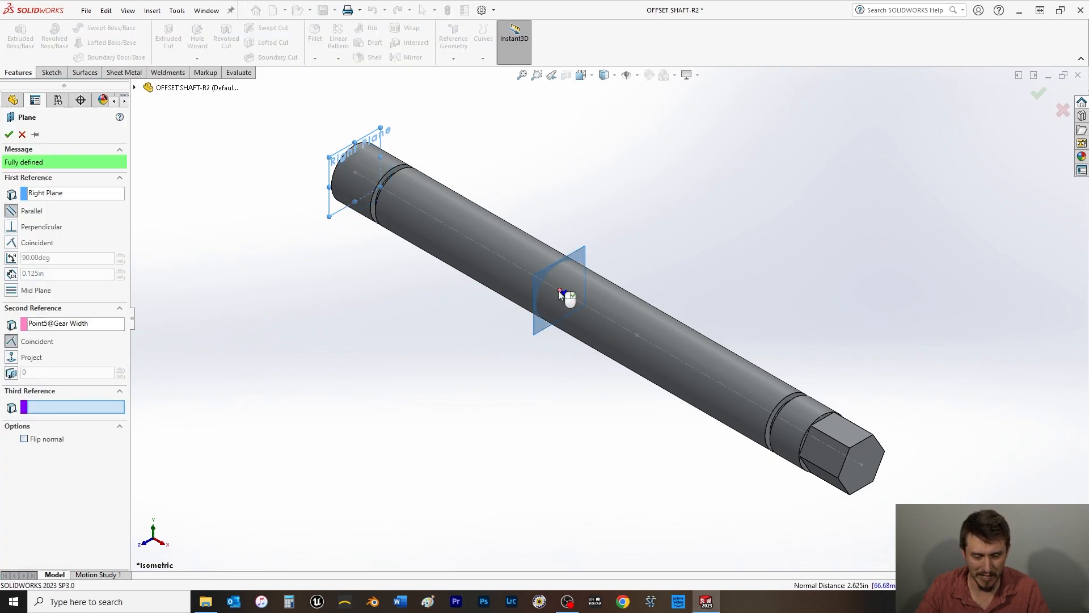
{"action": "left_click", "coordinate": [8, 136]}
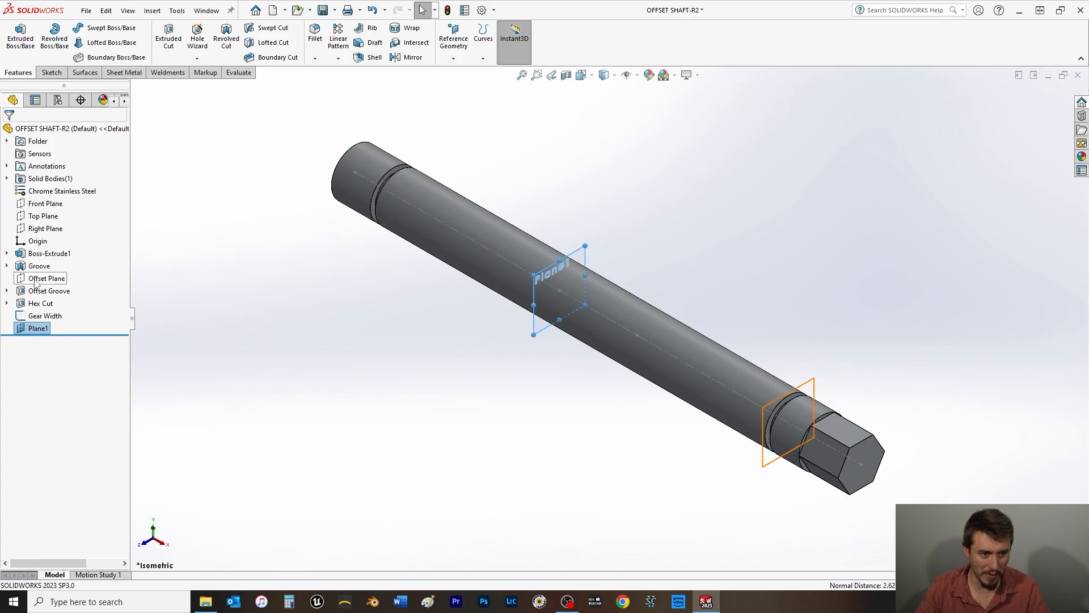
Step: Create a second reference plane parallel to the Right Plane through the Gear Width point farther from the origin
{"action": "left_click", "coordinate": [46, 203]}
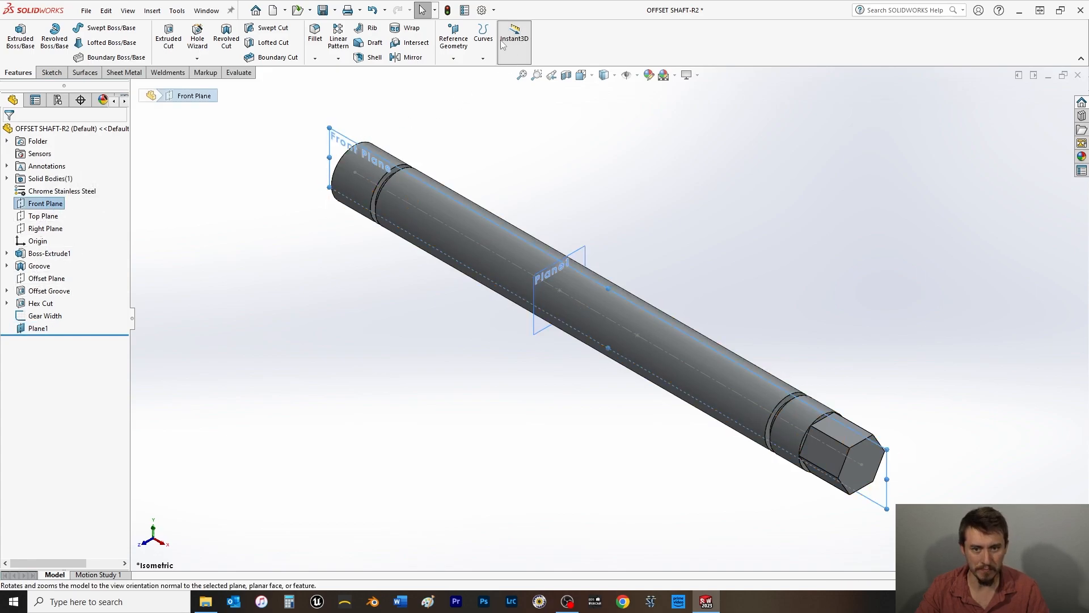
{"action": "left_click", "coordinate": [46, 228]}
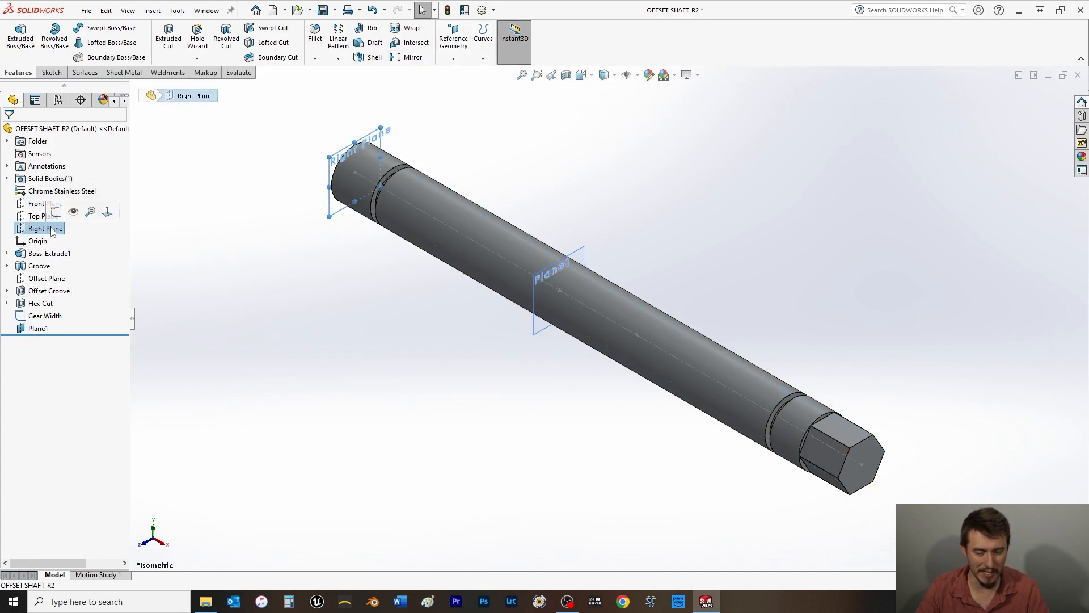
{"action": "left_click", "coordinate": [454, 41]}
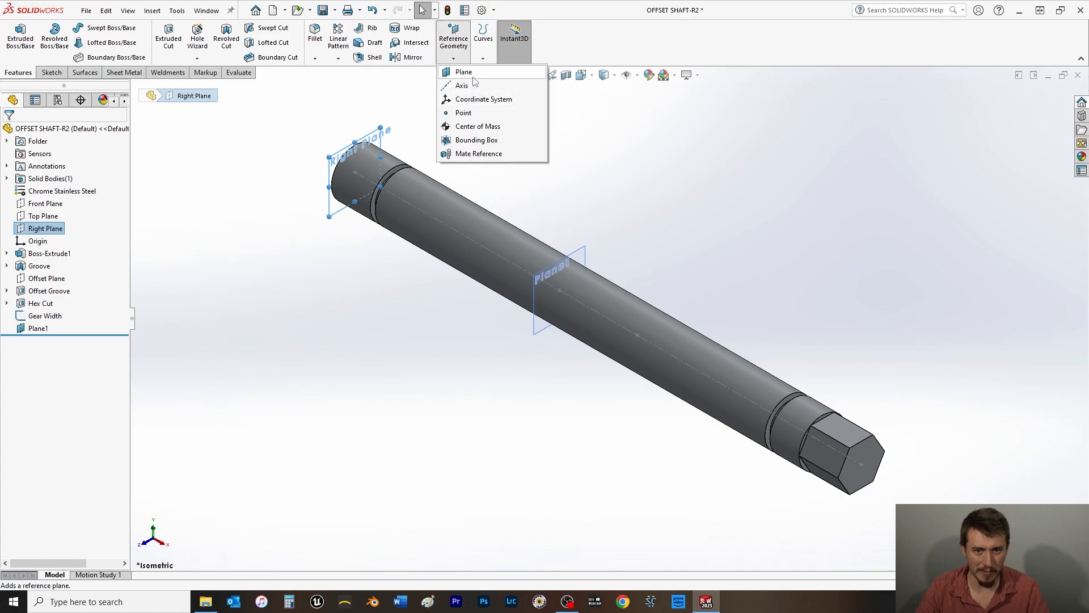
{"action": "left_click", "coordinate": [477, 75]}
{"action": "left_click", "coordinate": [637, 336]}
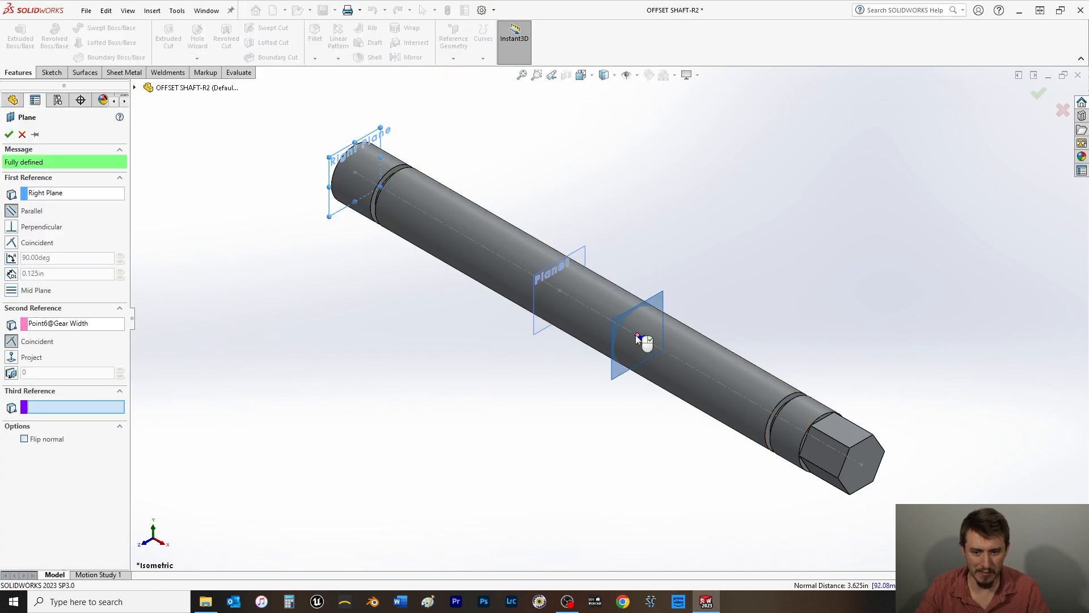
{"action": "left_click", "coordinate": [8, 133]}
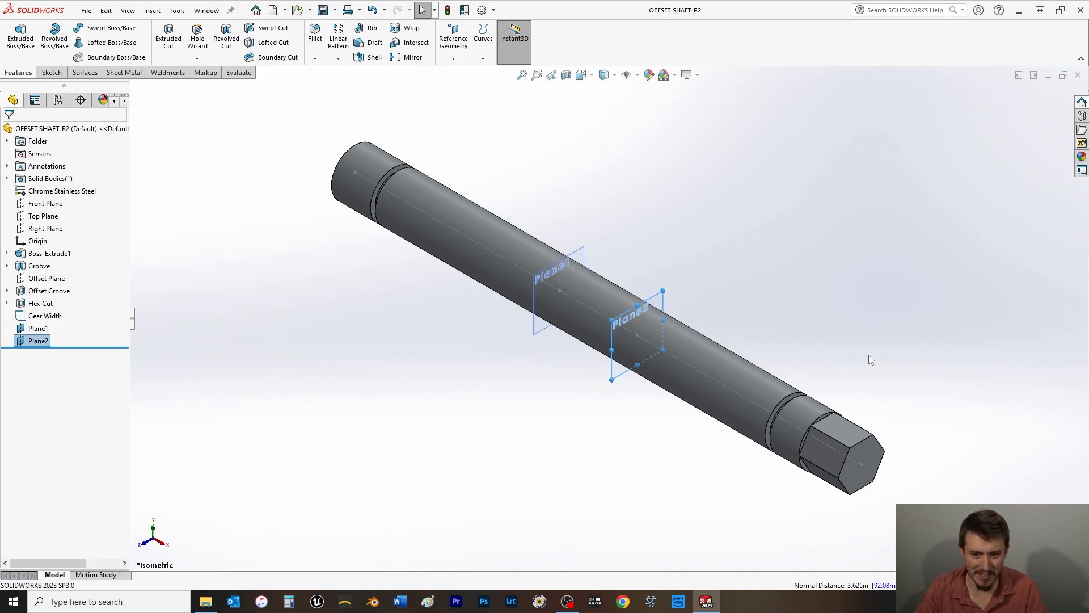
{"action": "left_click", "coordinate": [309, 328]}
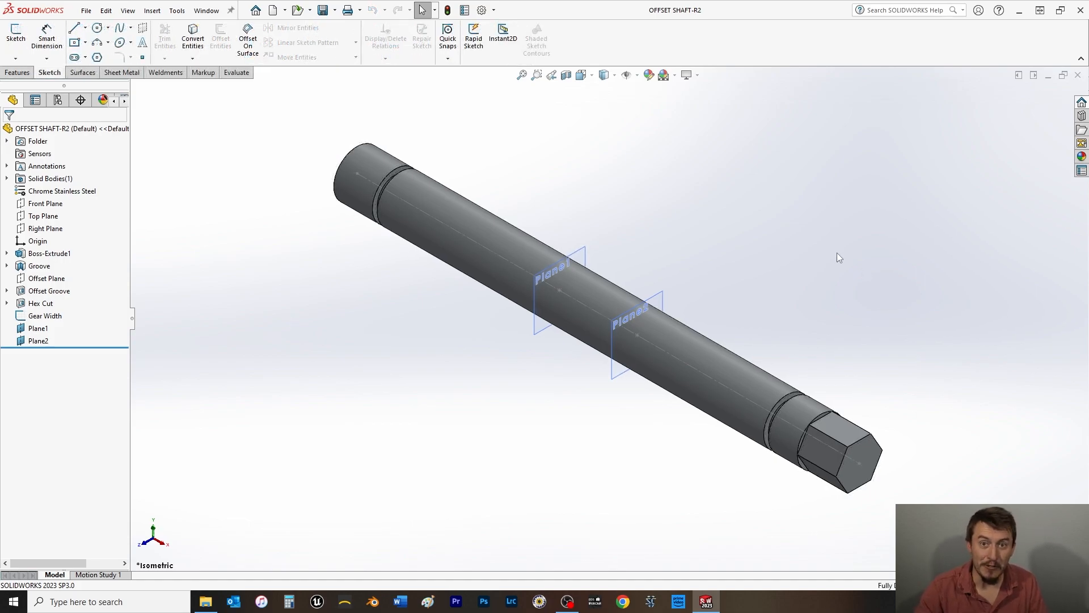
Step: Hide both new reference planes, Plane1 and Plane2
{"action": "left_click", "coordinate": [38, 328]}
{"action": "left_click", "coordinate": [38, 340], "text": "shift"}
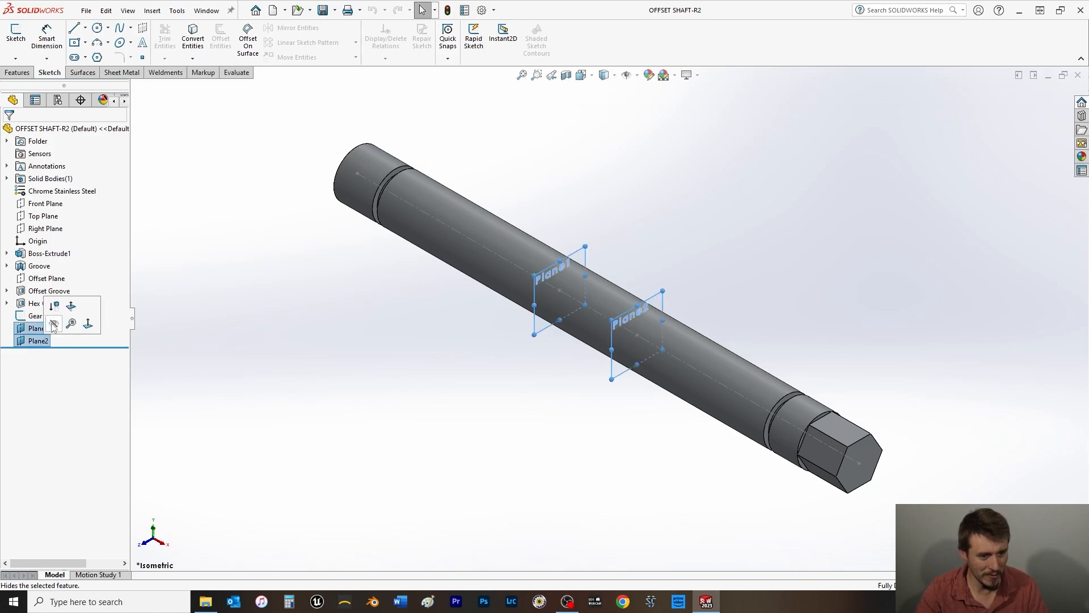
{"action": "left_click", "coordinate": [68, 324]}
Step: On the Front Plane, sketch a vertical centerline from the Gear Width point nearer the origin up to the shaft's upper edge
{"action": "left_click", "coordinate": [45, 203]}
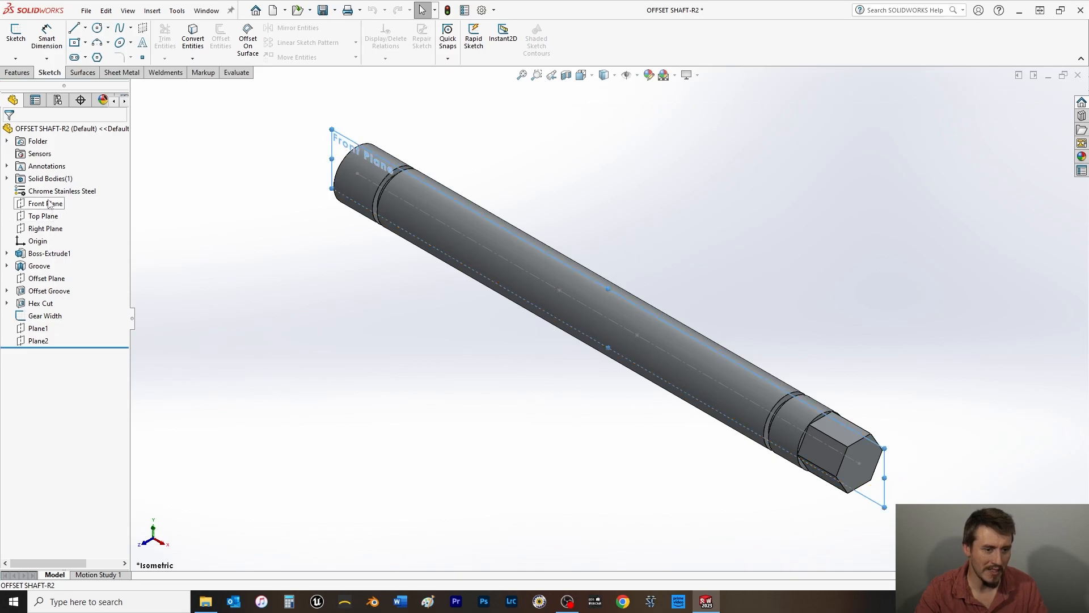
{"action": "key", "text": "ctrl+8"}
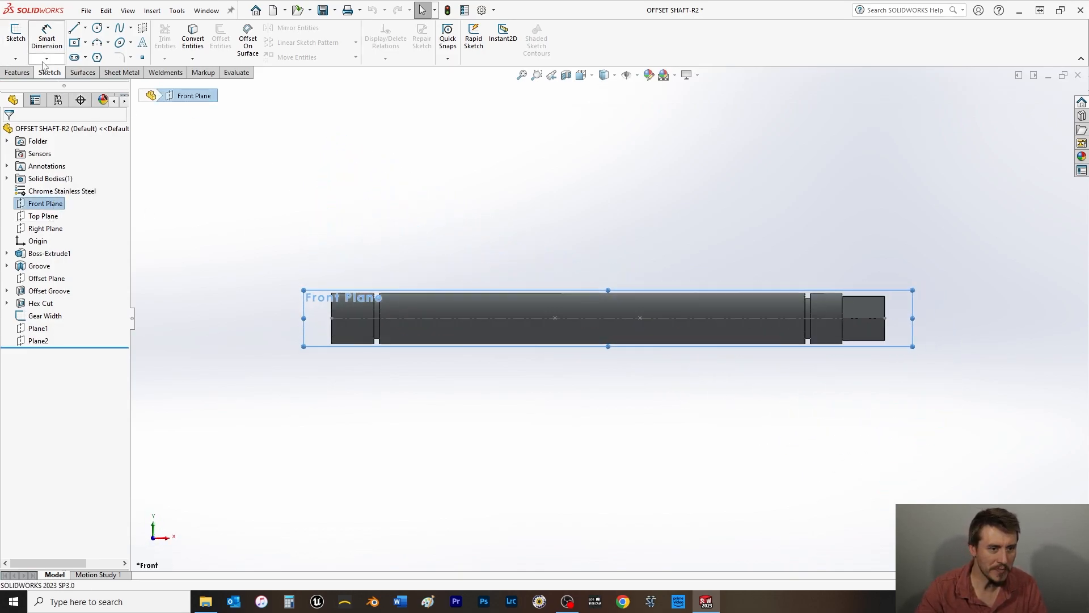
{"action": "left_click", "coordinate": [85, 27]}
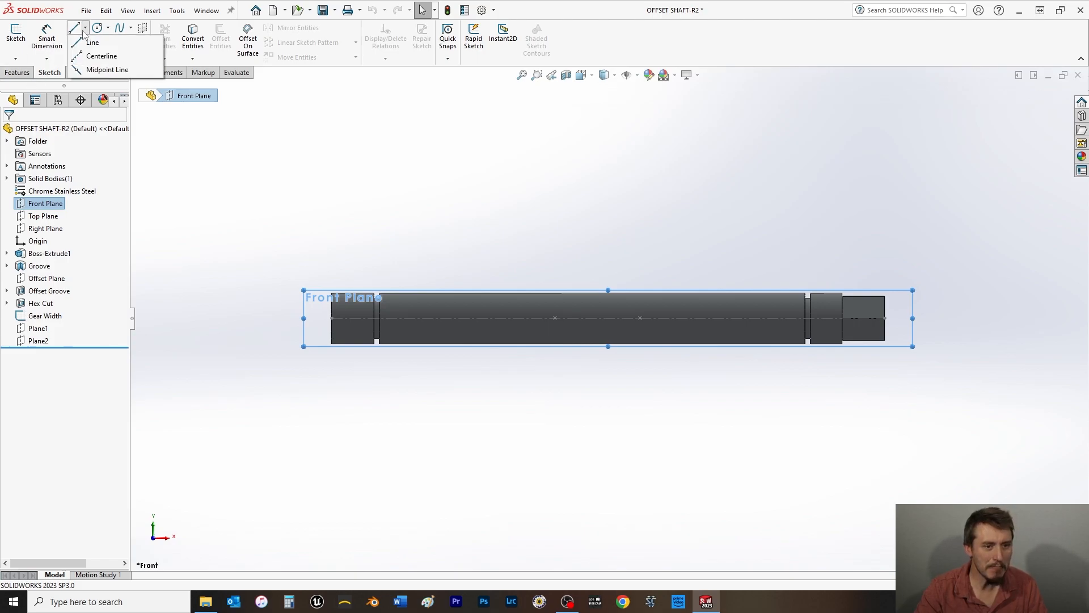
{"action": "left_click", "coordinate": [105, 55]}
{"action": "scroll", "coordinate": [562, 321], "scroll_direction": "down", "scroll_amount": 8}
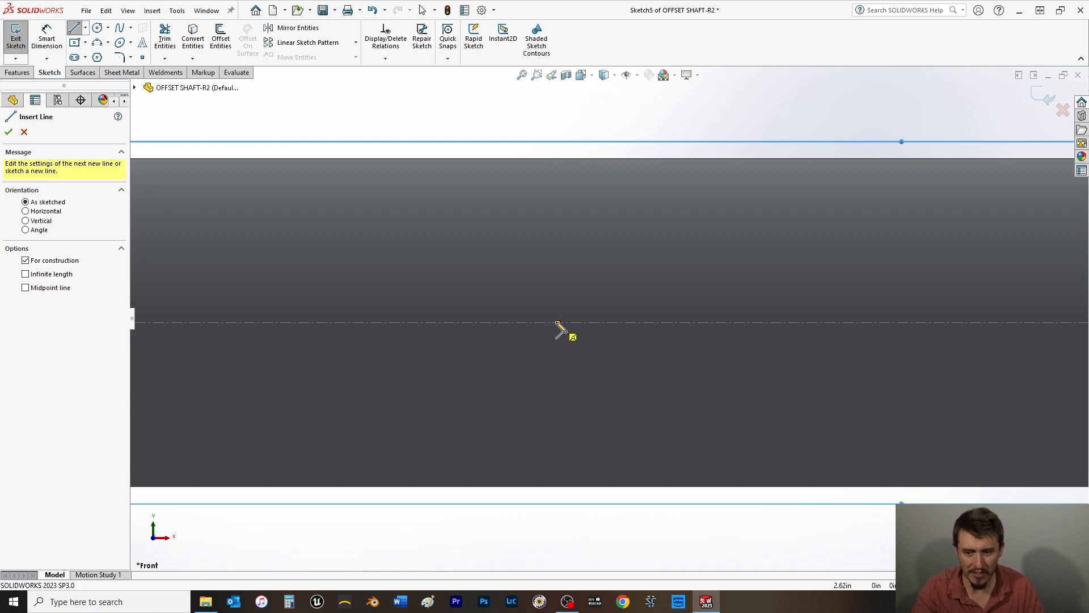
{"action": "left_click", "coordinate": [560, 322]}
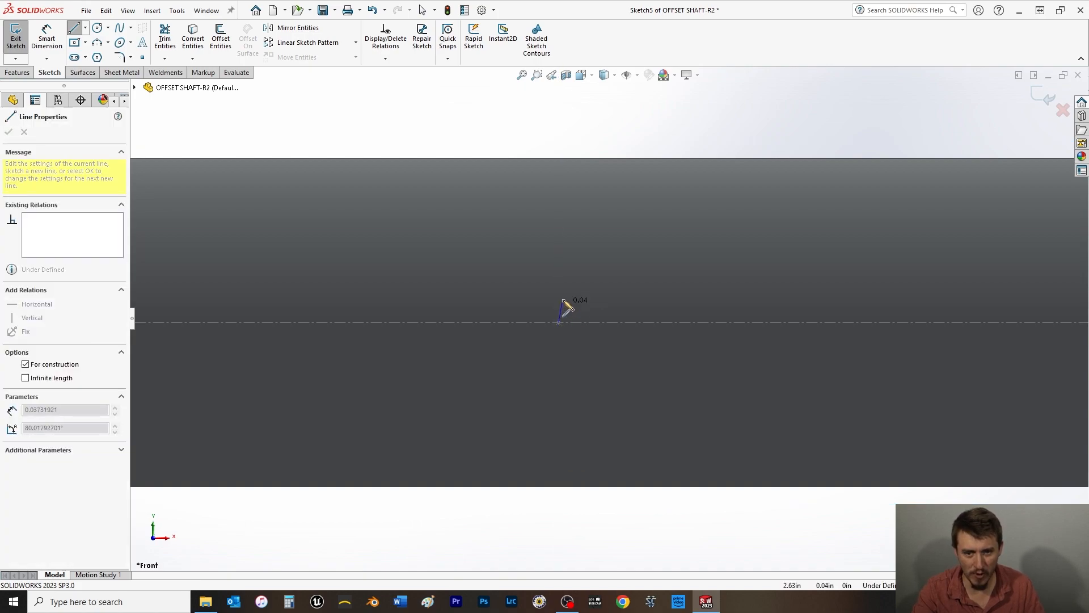
{"action": "left_click", "coordinate": [560, 158]}
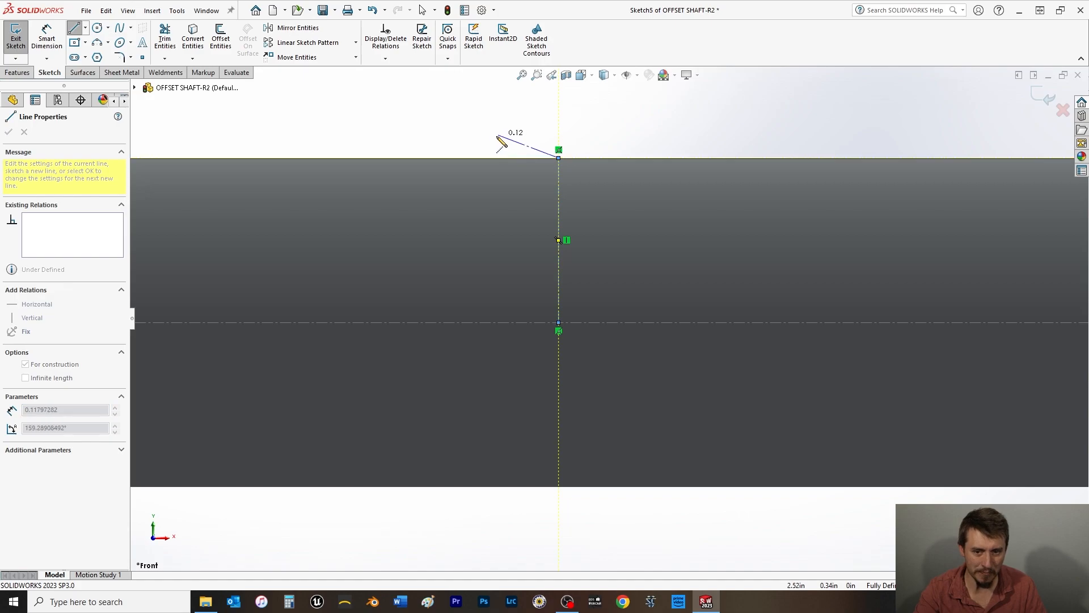
{"action": "right_click", "coordinate": [488, 113]}
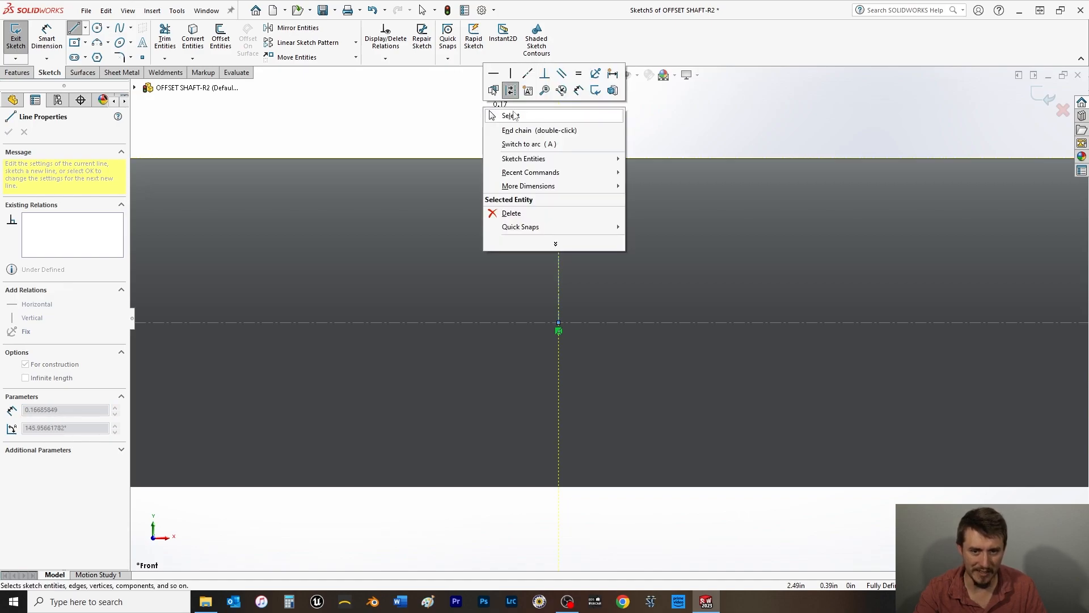
{"action": "left_click", "coordinate": [513, 116]}
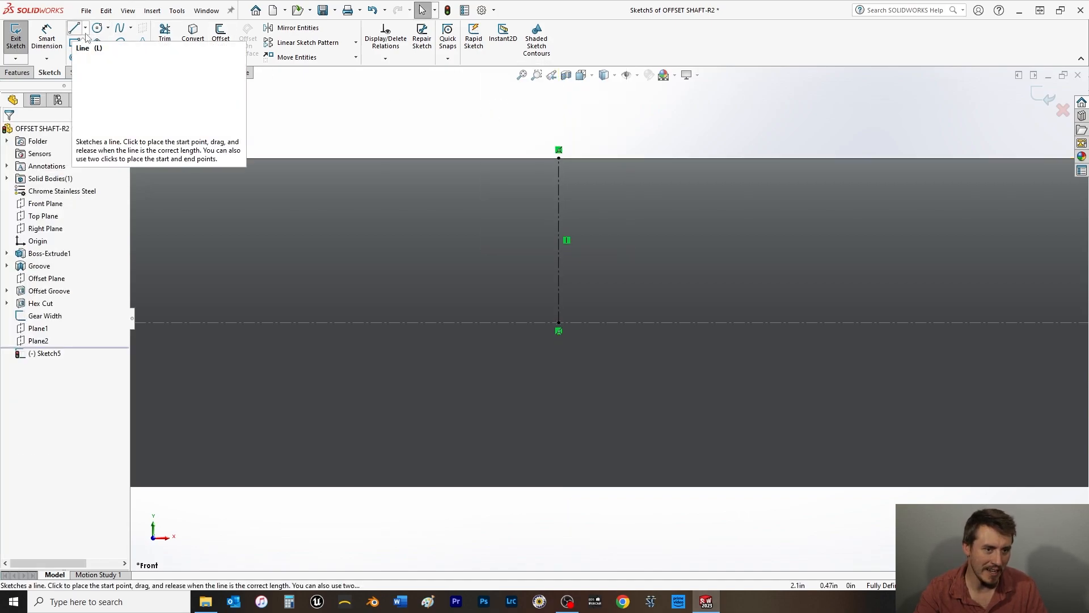
Step: Turn on Dynamic Mirror about the vertical centerline
{"action": "left_click", "coordinate": [177, 11]}
{"action": "mouse_move", "coordinate": [231, 328]}
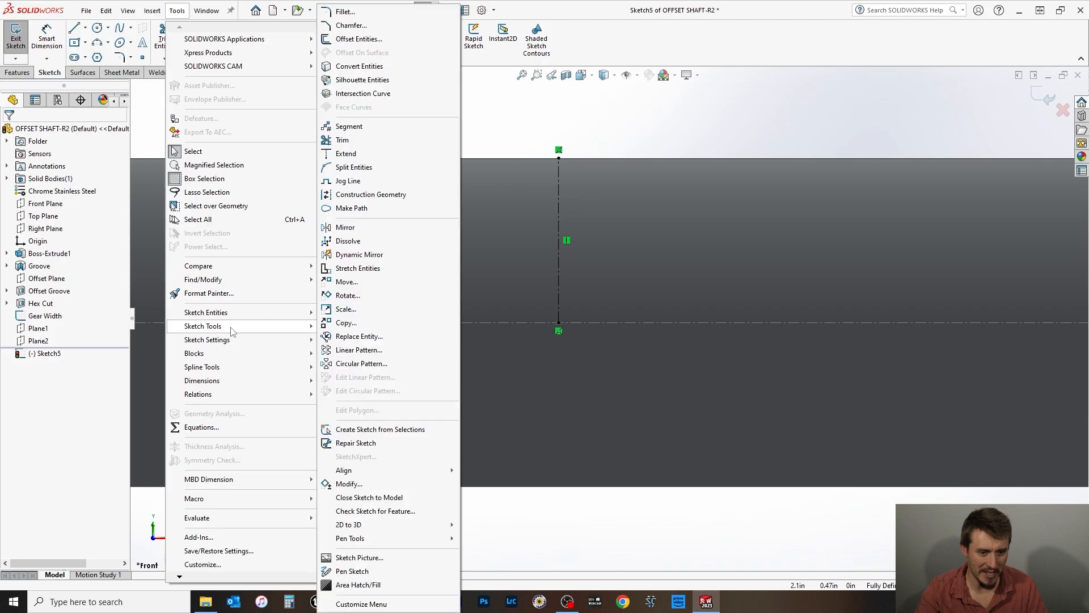
{"action": "left_click", "coordinate": [360, 254]}
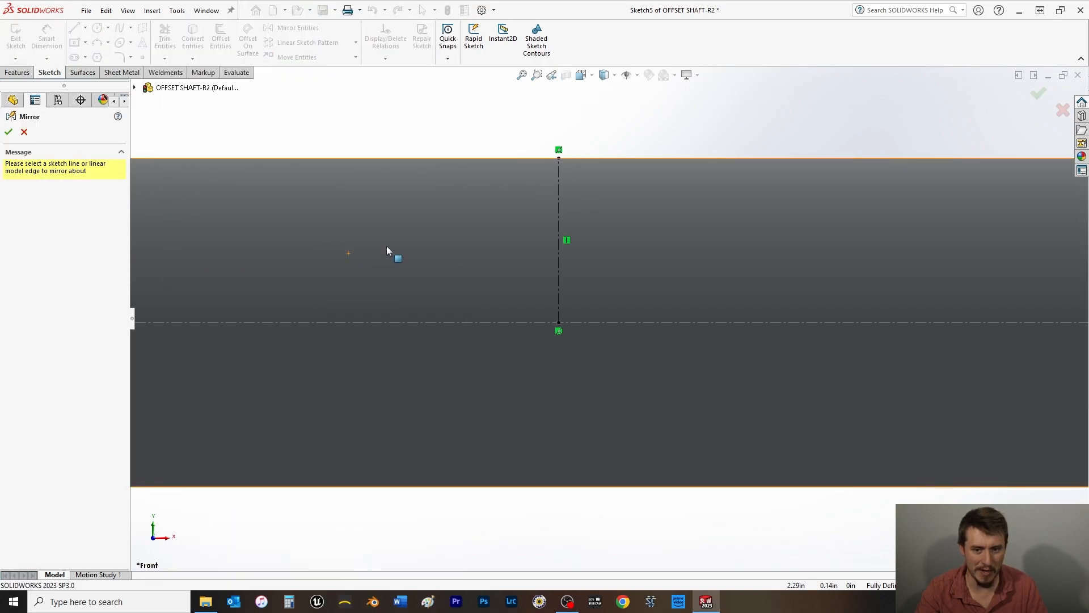
{"action": "left_click", "coordinate": [559, 192]}
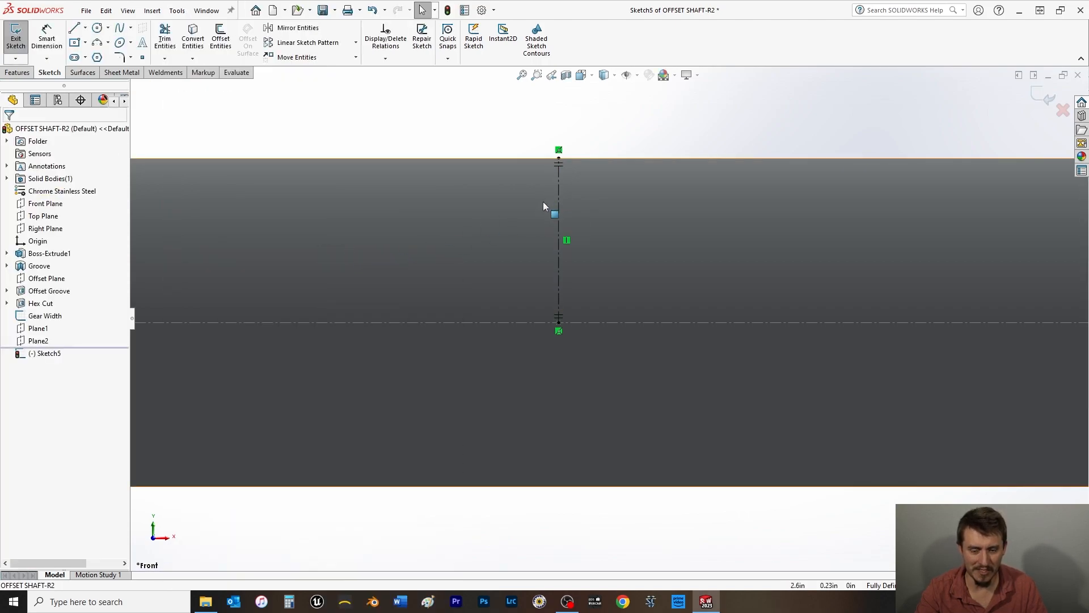
Step: Sketch a closed, mirrored tooth profile with a base about 0.32 in wide on the shaft edge, slanted flanks, rounded corners and top lines meeting at the centerline
{"action": "left_click", "coordinate": [75, 30]}
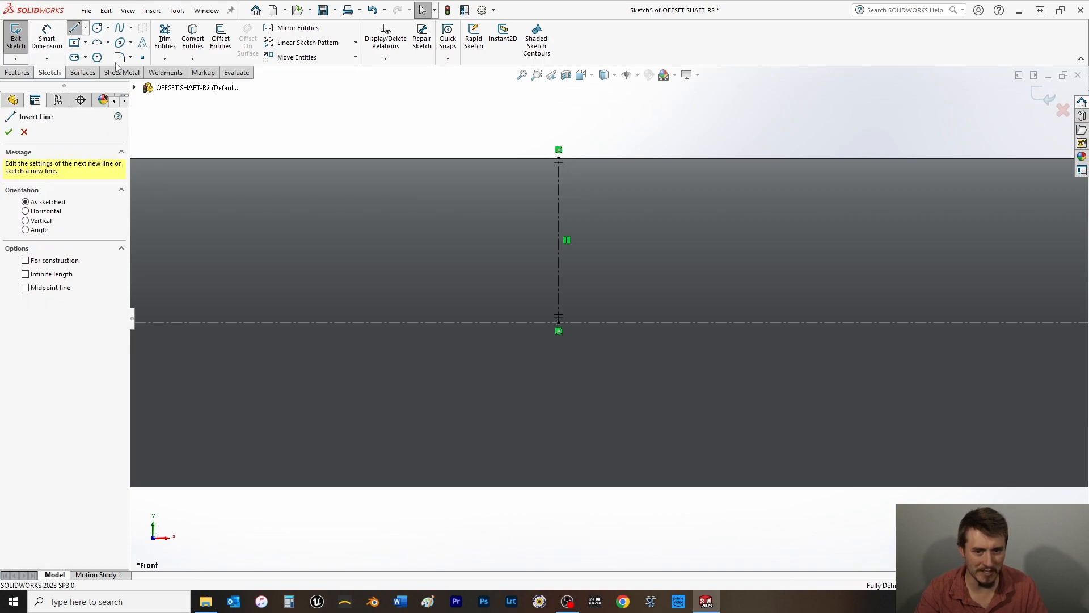
{"action": "left_click", "coordinate": [559, 159]}
{"action": "left_click", "coordinate": [470, 158]}
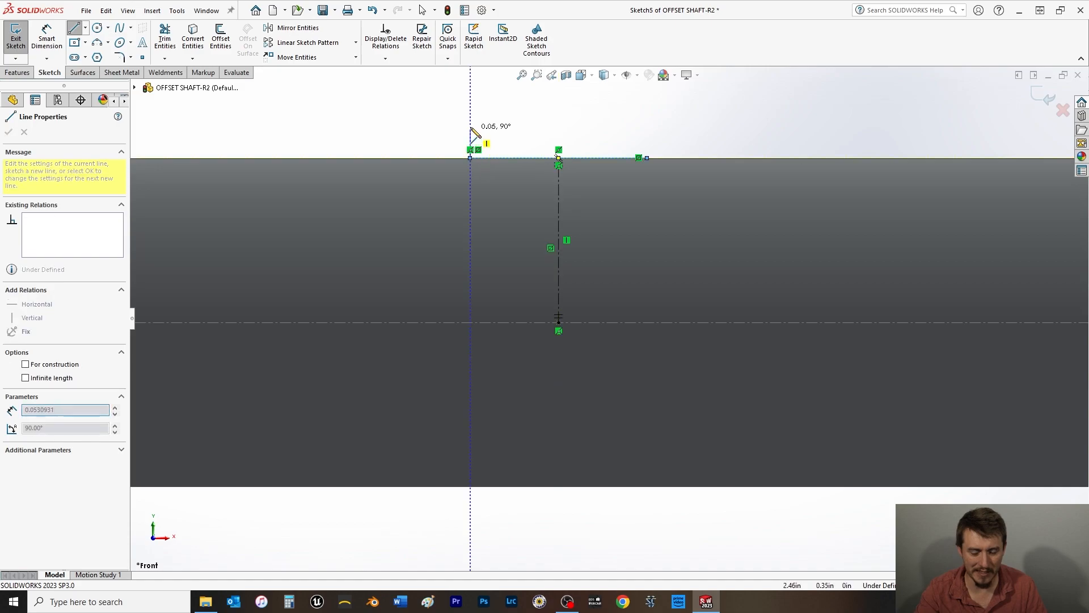
{"action": "left_click", "coordinate": [501, 104]}
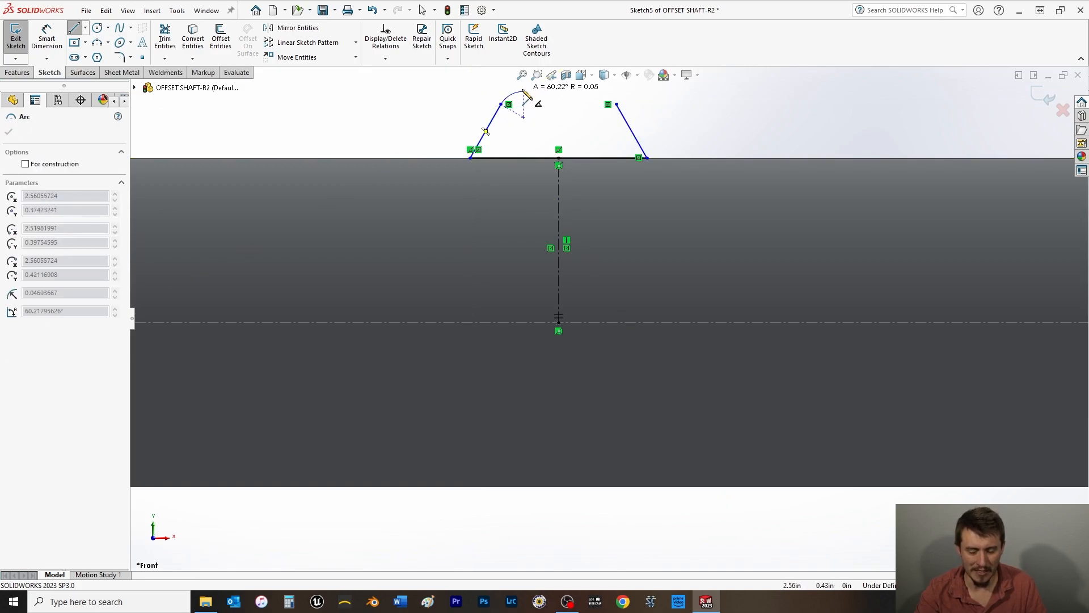
{"action": "left_click", "coordinate": [523, 91]}
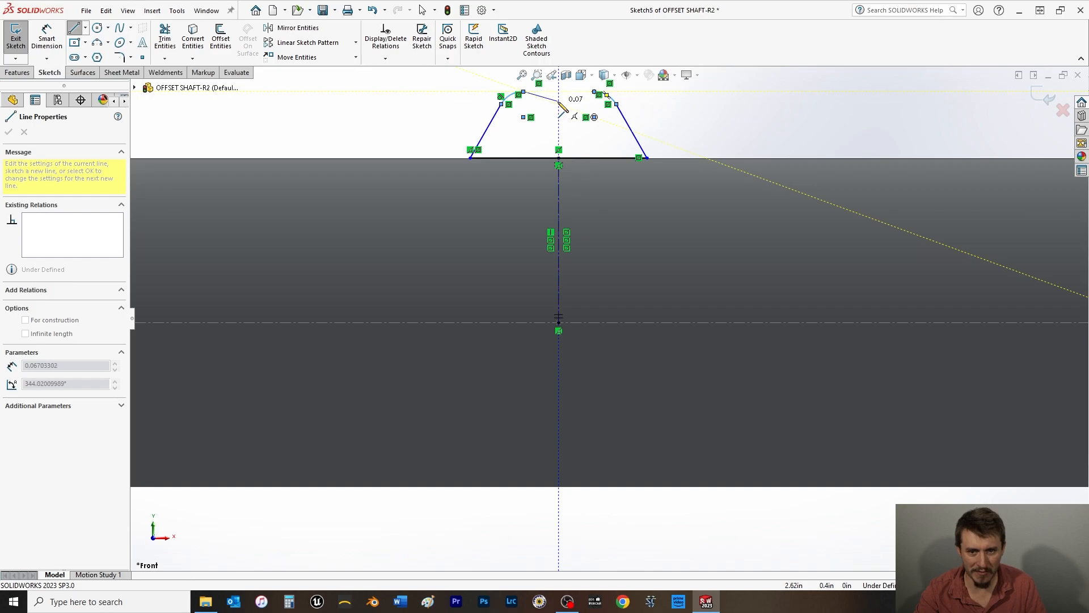
{"action": "left_click", "coordinate": [561, 107]}
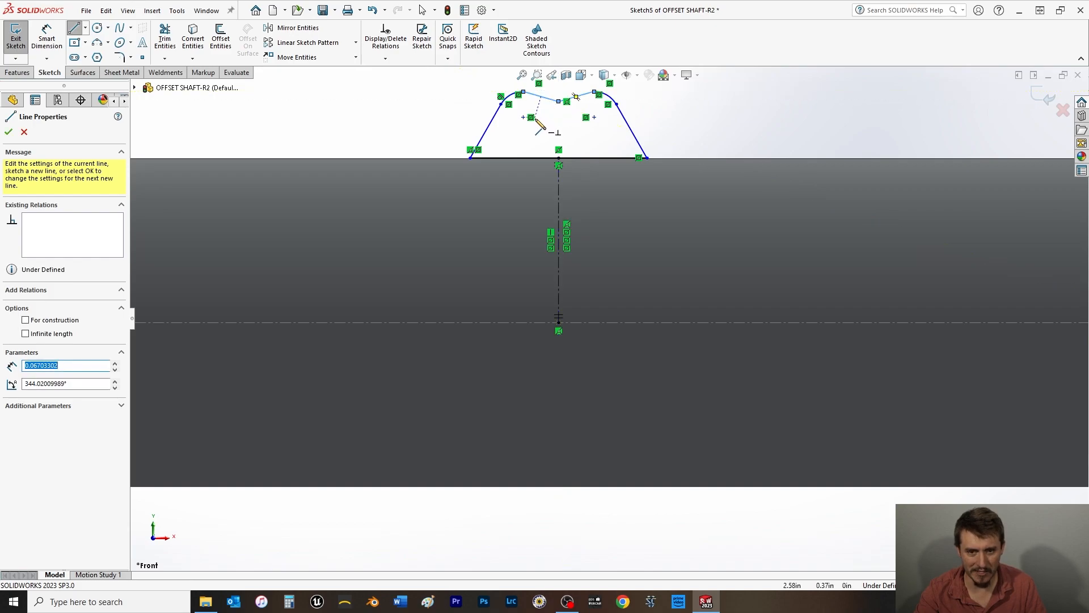
{"action": "right_click", "coordinate": [546, 121]}
{"action": "left_click", "coordinate": [565, 130]}
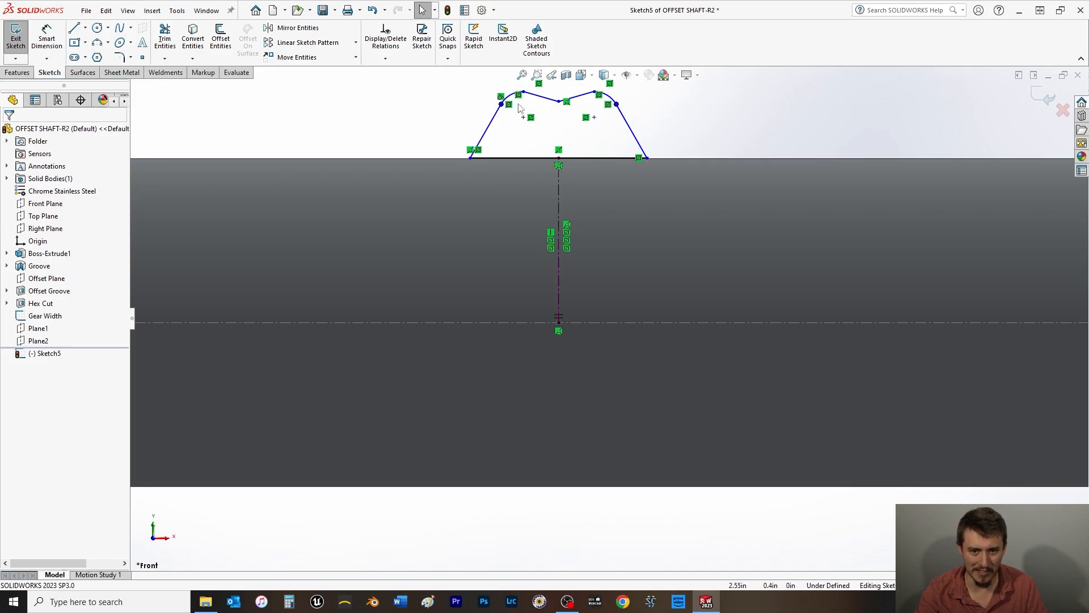
Step: Make the left corner arc tangent to the adjoining top line of the tooth profile
{"action": "scroll", "coordinate": [539, 85], "scroll_direction": "down", "scroll_amount": 5}
{"action": "left_click", "coordinate": [554, 174]}
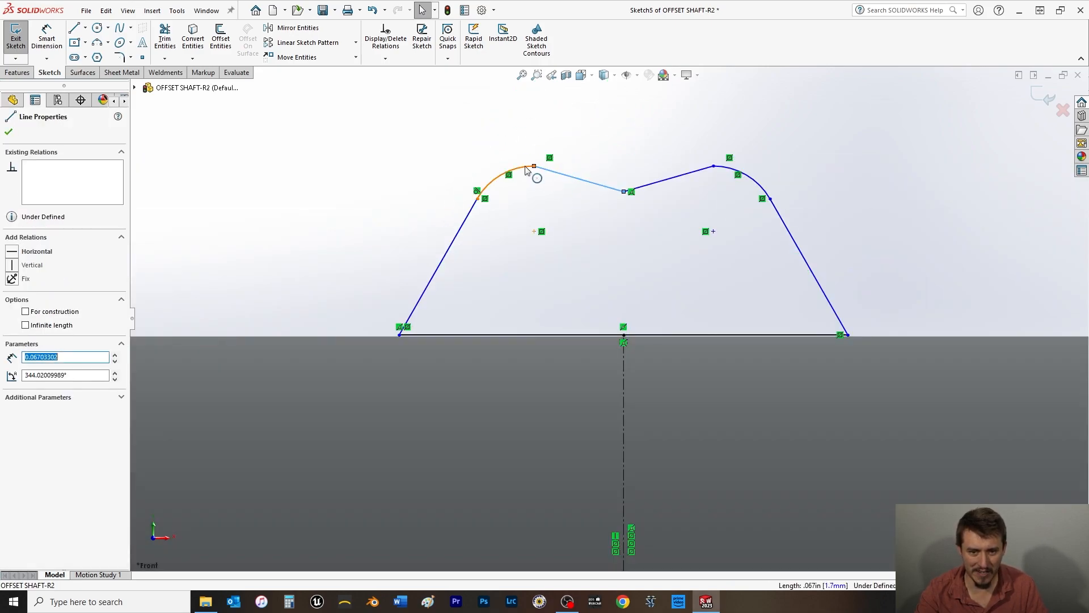
{"action": "left_click", "coordinate": [510, 171], "text": "ctrl"}
{"action": "left_click", "coordinate": [12, 315]}
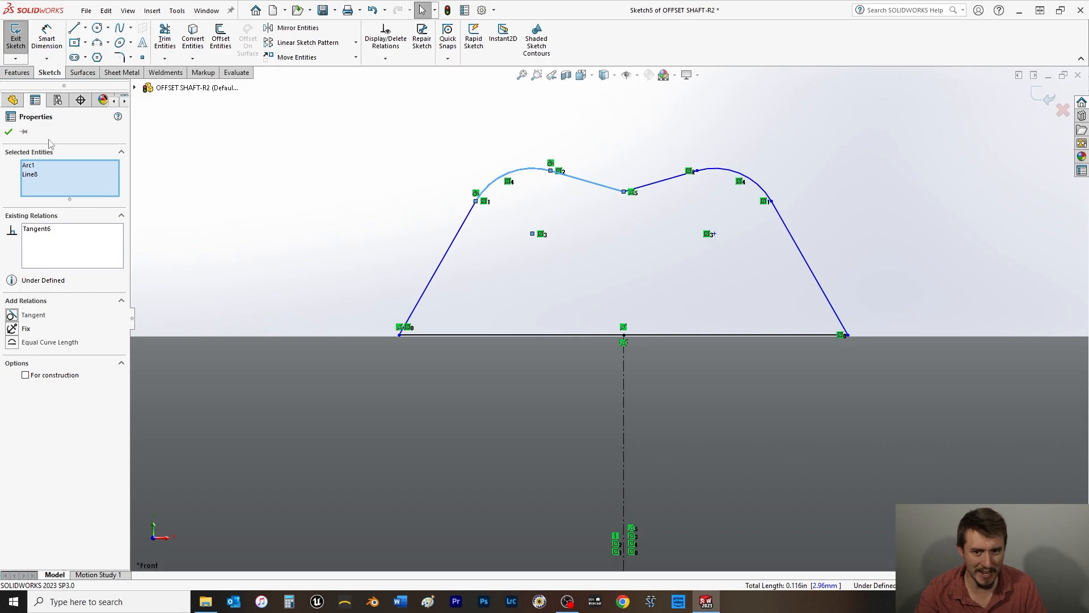
{"action": "left_click", "coordinate": [9, 130]}
Step: Add a Horizontal relation between the two inner arc endpoints and the top lines' meeting point to flatten the tooth top
{"action": "left_click", "coordinate": [563, 172]}
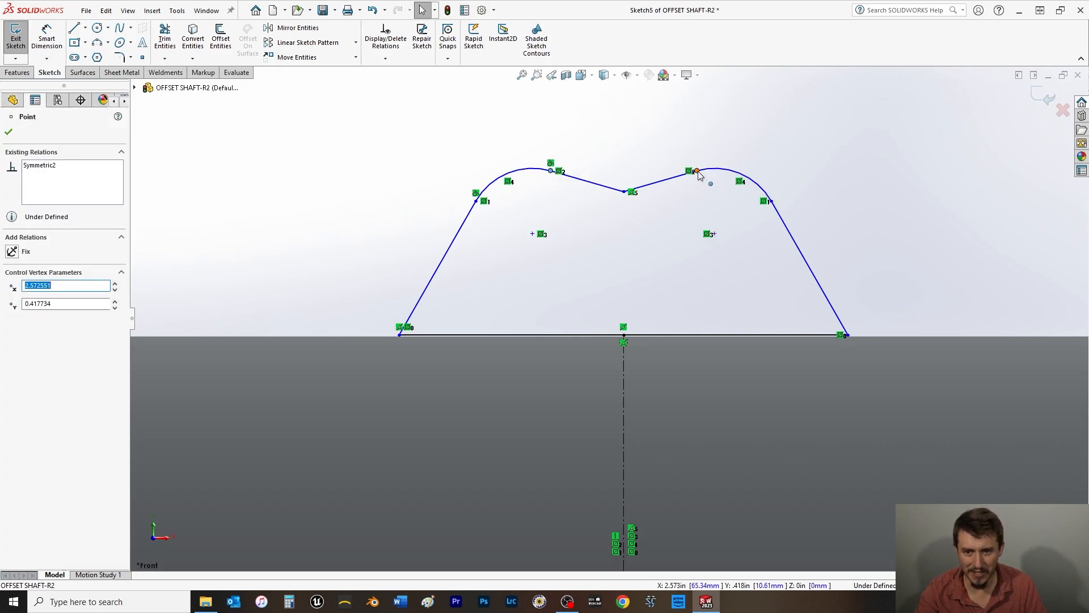
{"action": "left_click", "coordinate": [698, 171], "text": "ctrl"}
{"action": "left_click", "coordinate": [625, 192], "text": "ctrl"}
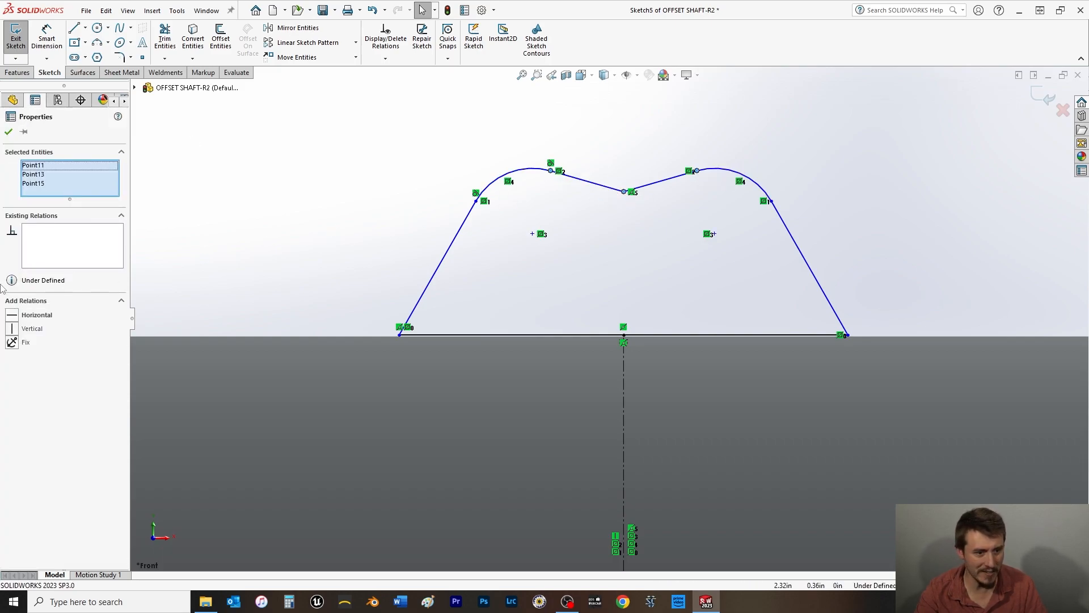
{"action": "left_click", "coordinate": [12, 315]}
{"action": "left_click", "coordinate": [8, 131]}
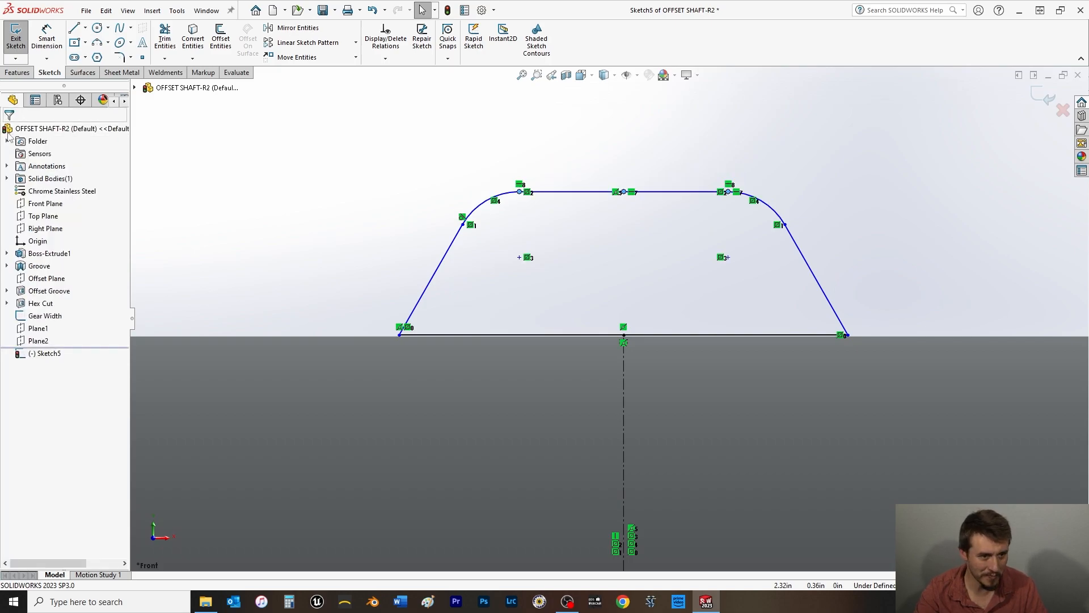
Step: Dimension the tooth's left corner arc with a radius of 0.02 in
{"action": "left_click", "coordinate": [45, 44]}
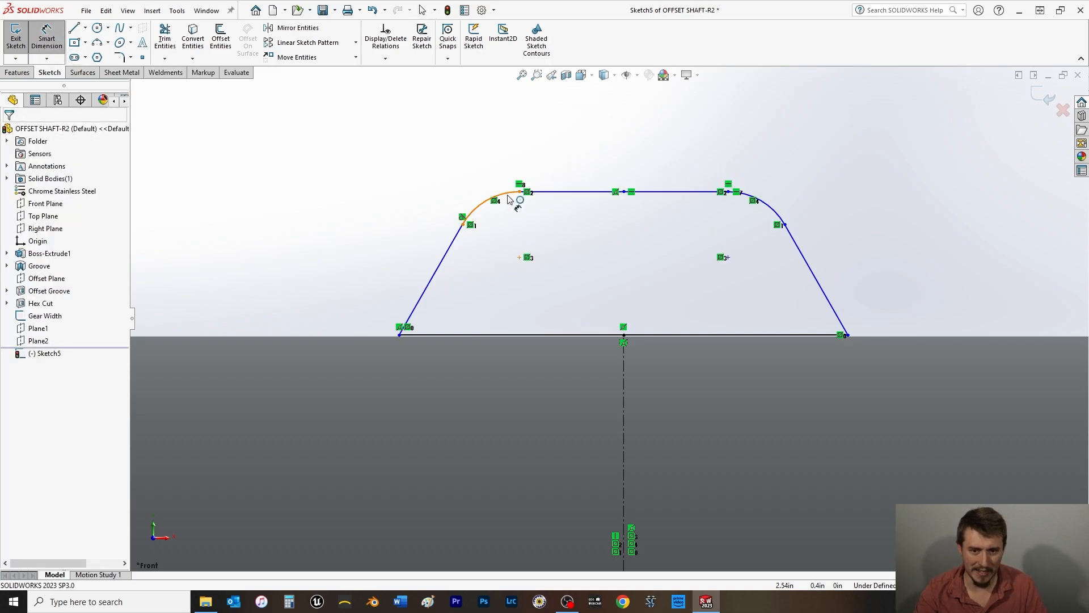
{"action": "left_click", "coordinate": [507, 194]}
{"action": "left_click", "coordinate": [432, 137]}
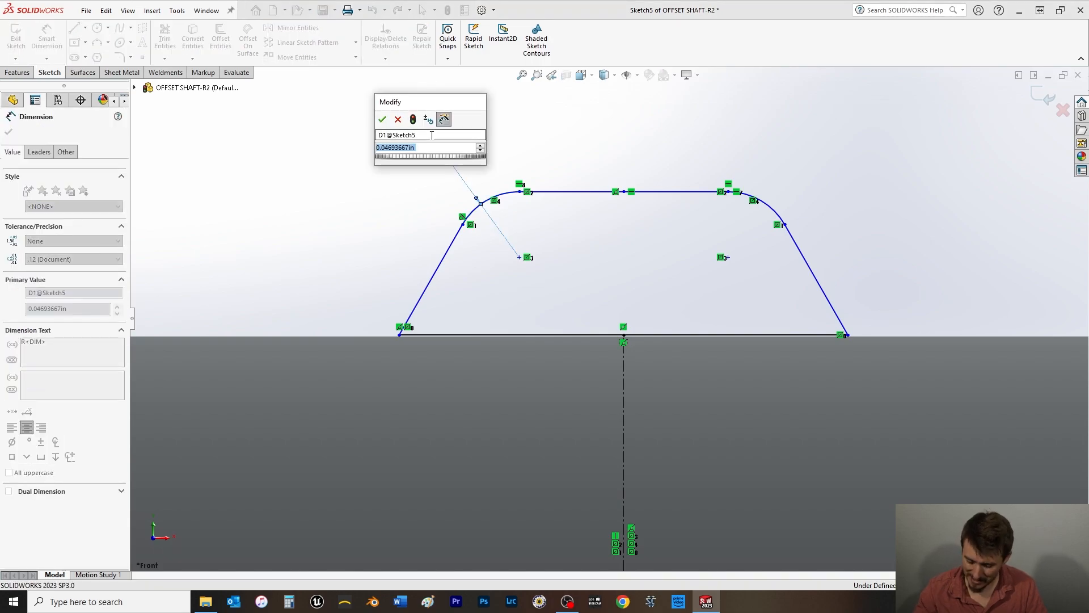
{"action": "type", "text": "0.02"}
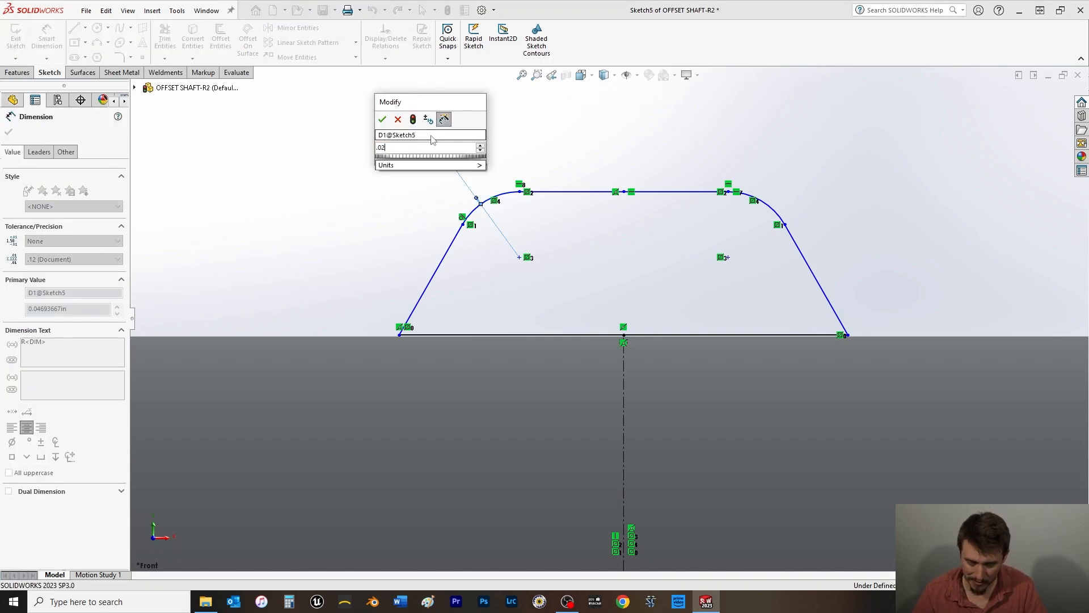
{"action": "key", "text": "Return"}
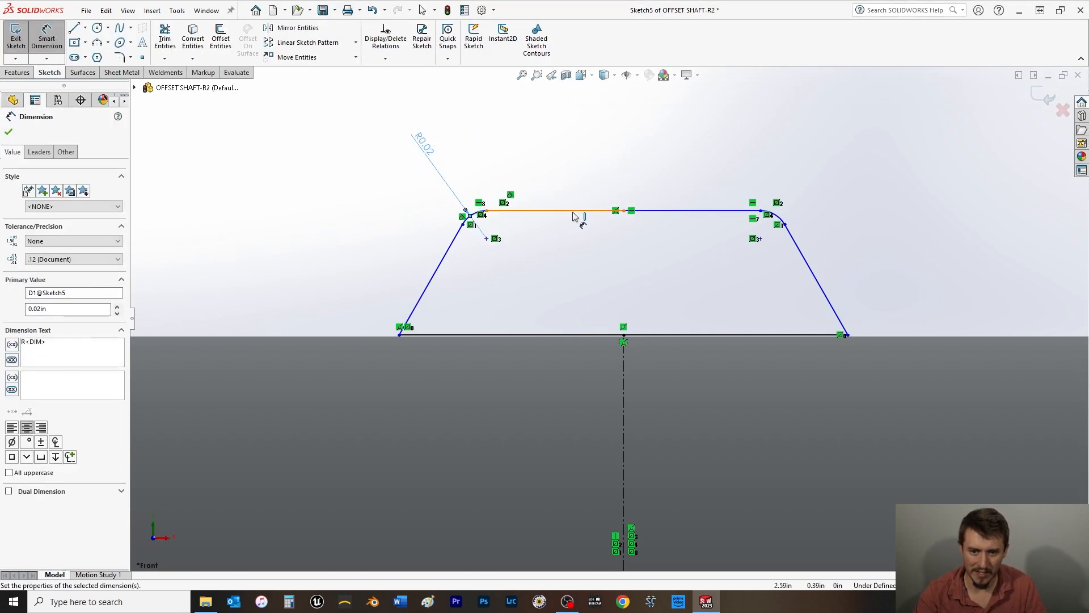
Step: Dimension the overall width of the tooth's flat top as 0.031 in
{"action": "left_click", "coordinate": [619, 211]}
{"action": "left_click", "coordinate": [641, 210]}
{"action": "left_click", "coordinate": [644, 151]}
{"action": "type", "text": "0.15"}
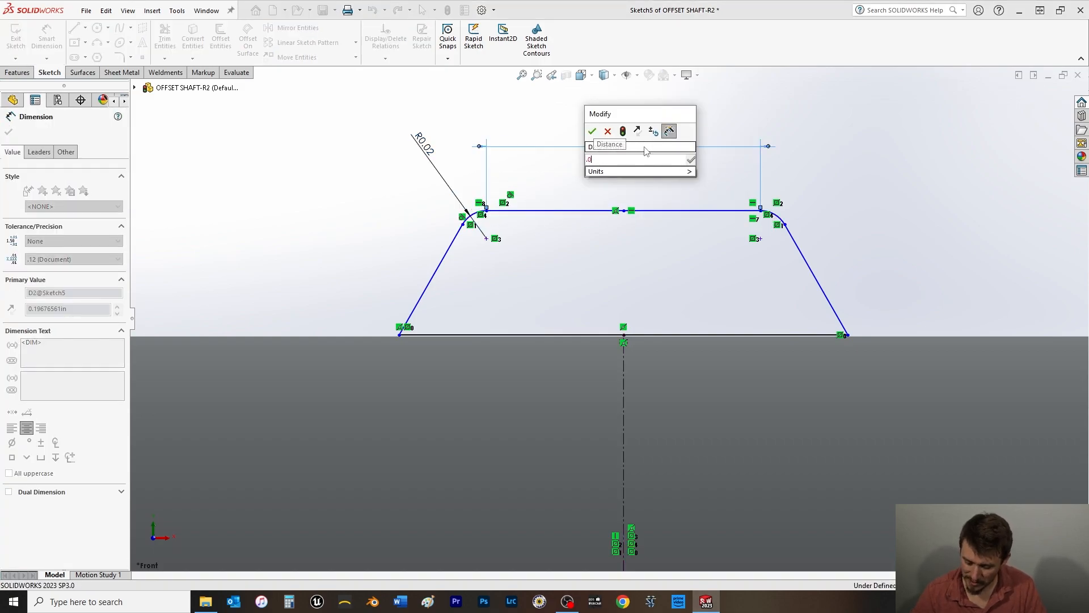
{"action": "key", "text": "Return"}
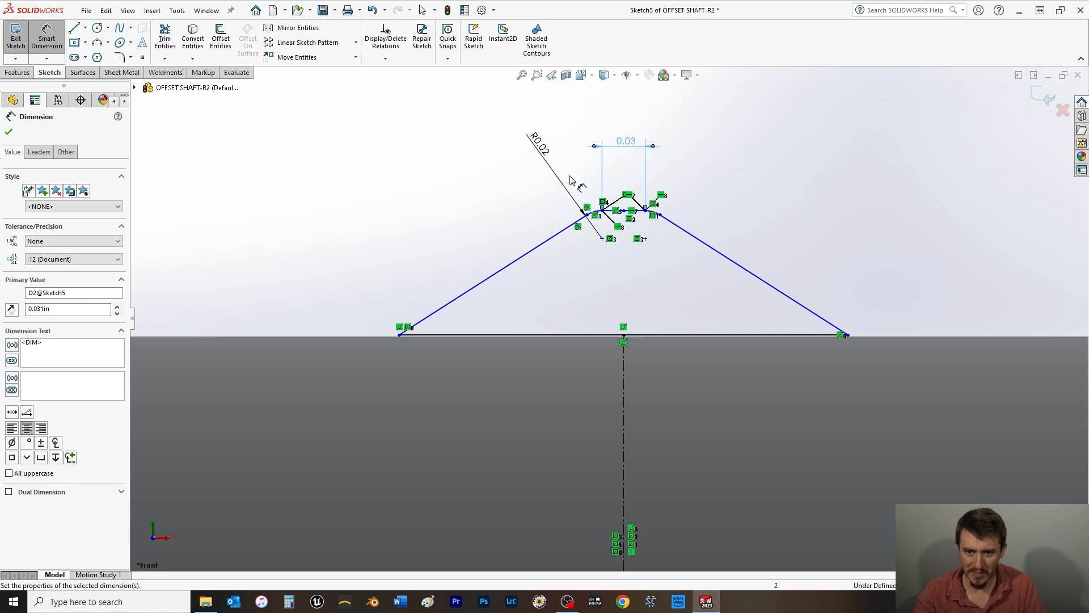
Step: Dimension the width of the tooth's base line as 0.175 in
{"action": "left_click", "coordinate": [590, 339]}
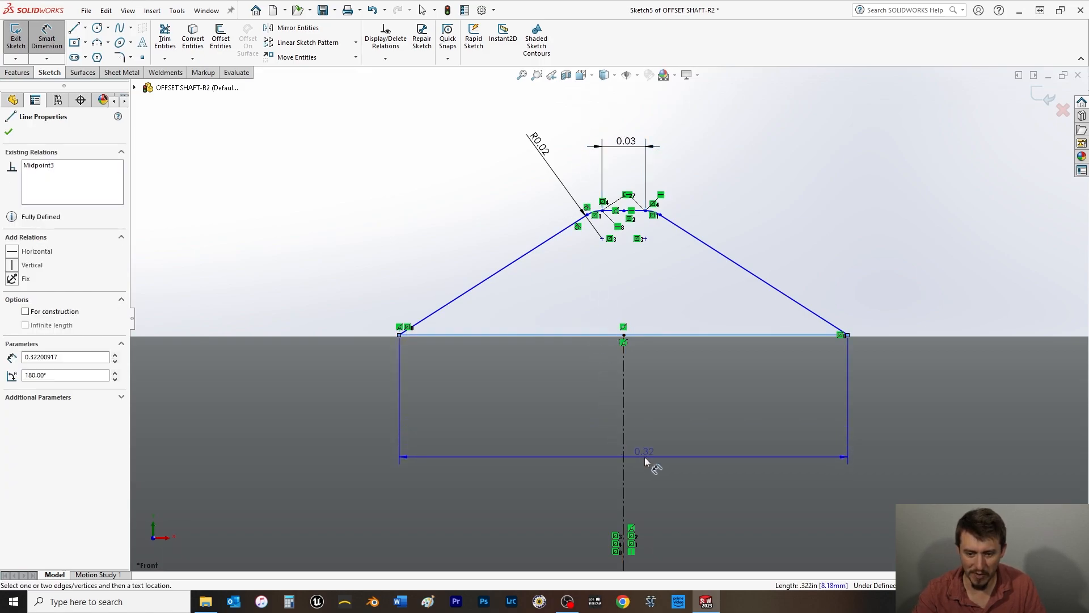
{"action": "left_click", "coordinate": [645, 457]}
{"action": "type", "text": ".175"}
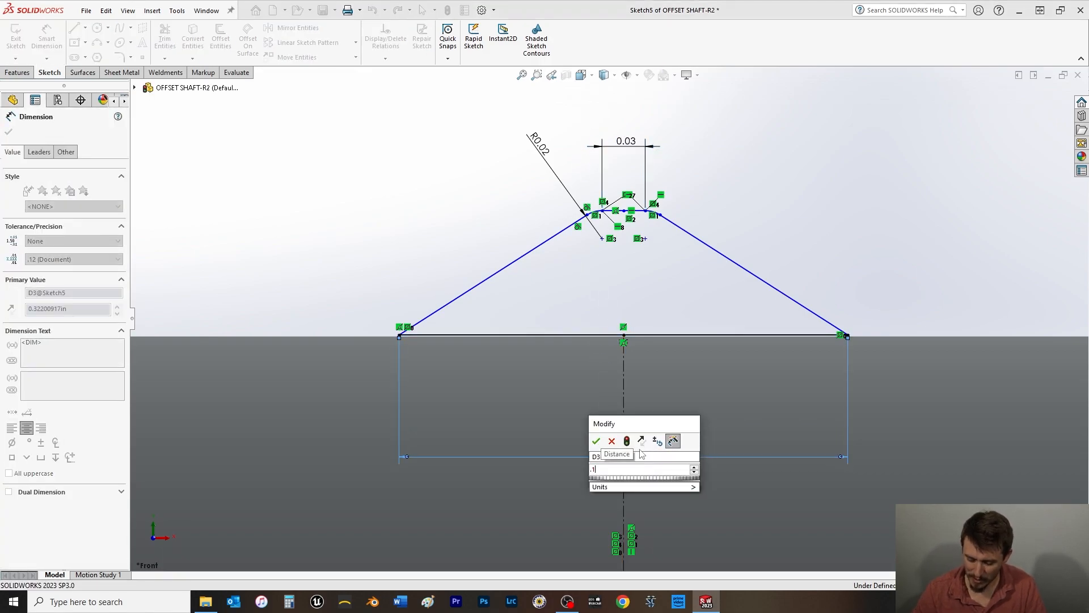
{"action": "key", "text": "Return"}
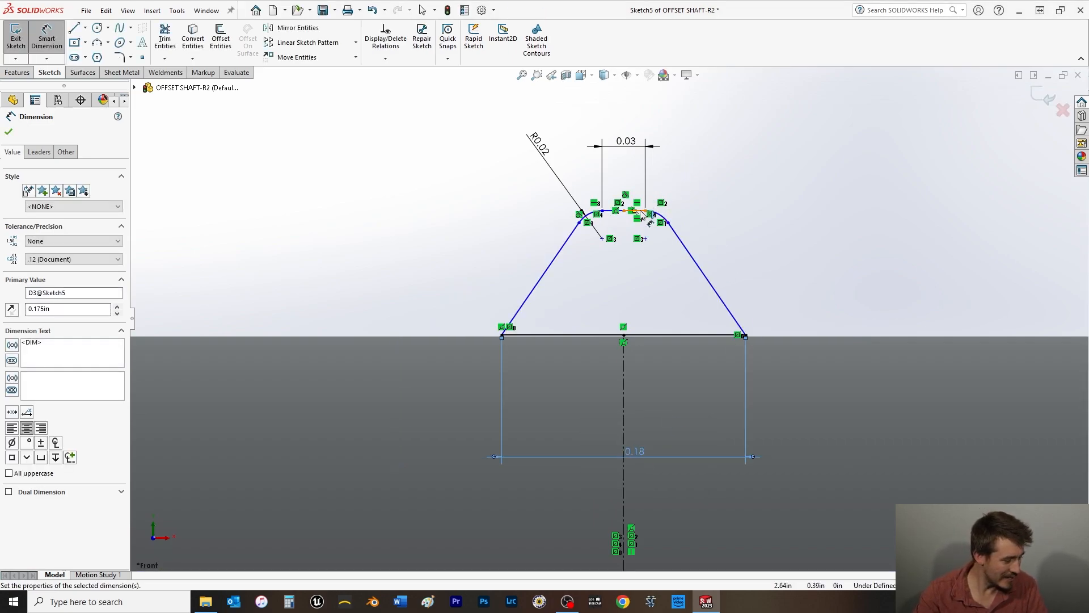
Step: Dimension the tooth's height from base line to flat top as 0.075 in and finish dimensioning
{"action": "left_click", "coordinate": [640, 211]}
{"action": "left_click", "coordinate": [724, 335]}
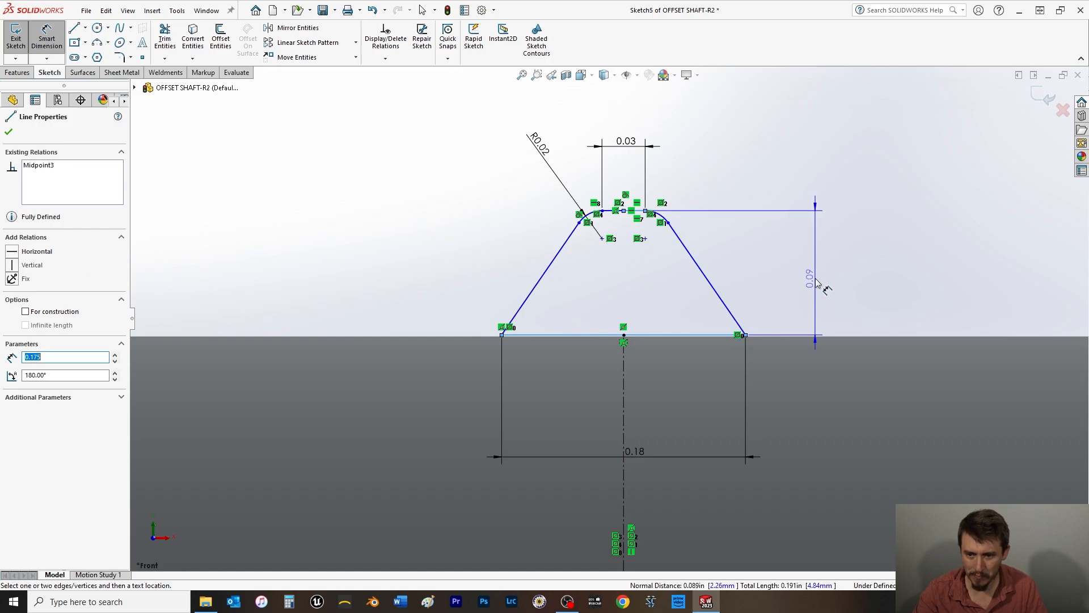
{"action": "left_click", "coordinate": [827, 241]}
{"action": "type", "text": ".07"}
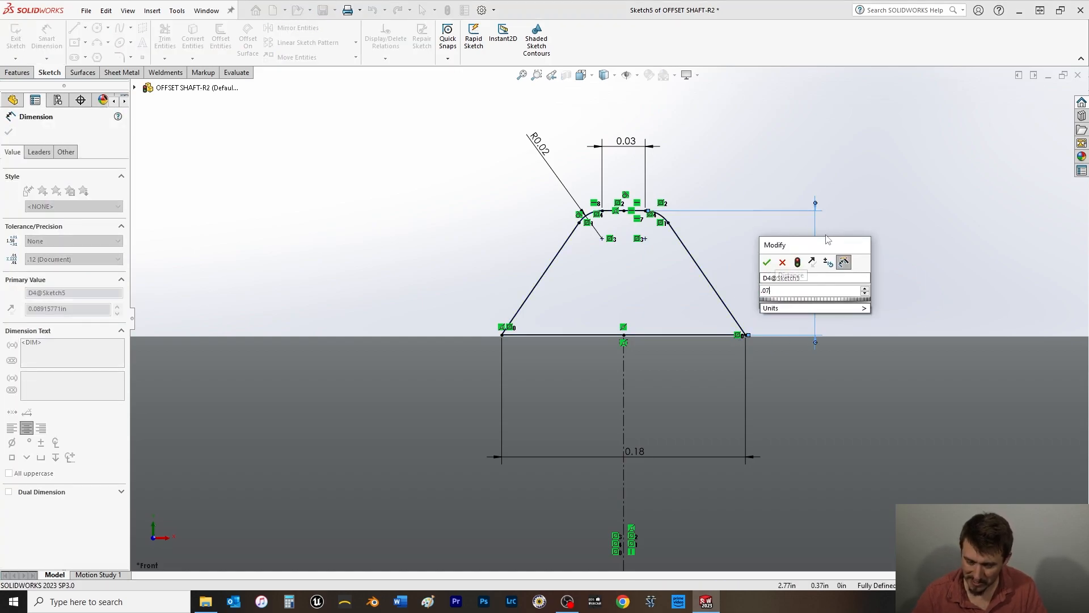
{"action": "type", "text": "5"}
{"action": "key", "text": "Return"}
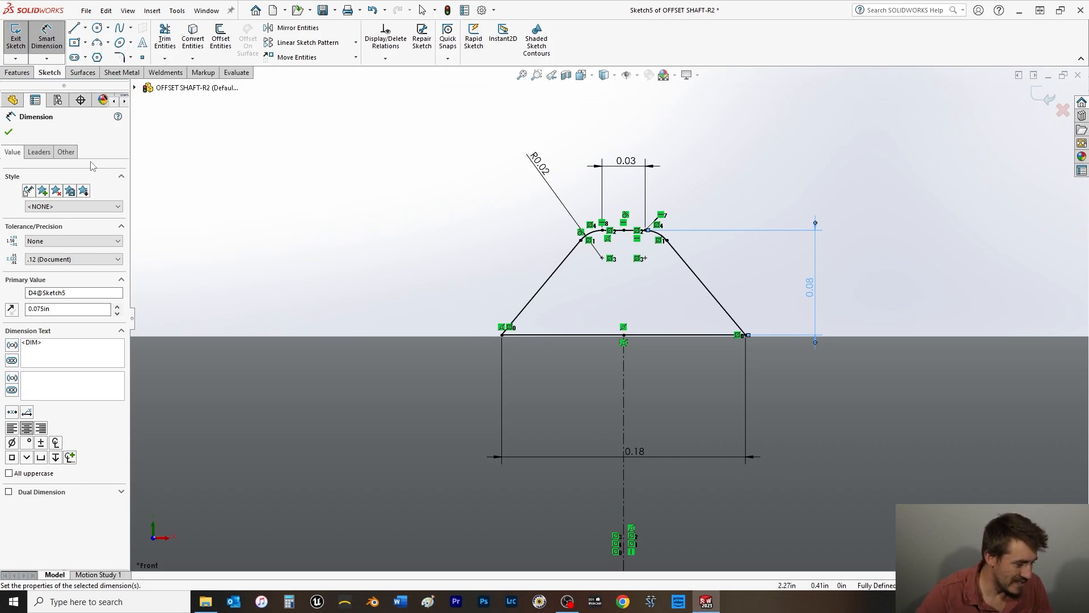
{"action": "left_click", "coordinate": [9, 133]}
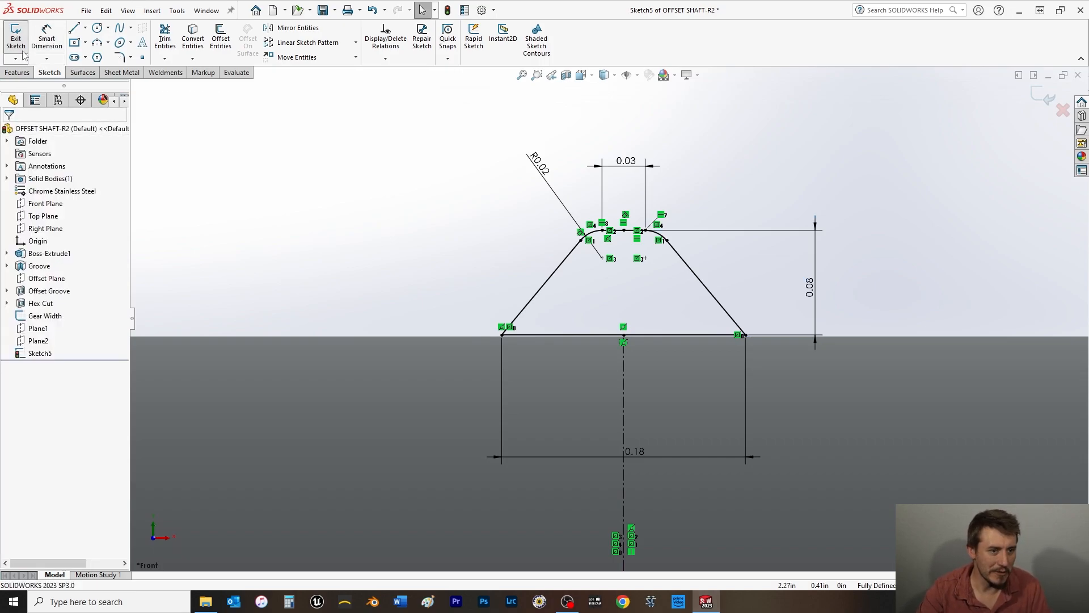
Step: Finish the tooth profile sketch and rename it "Thread Profile"
{"action": "left_click", "coordinate": [16, 37]}
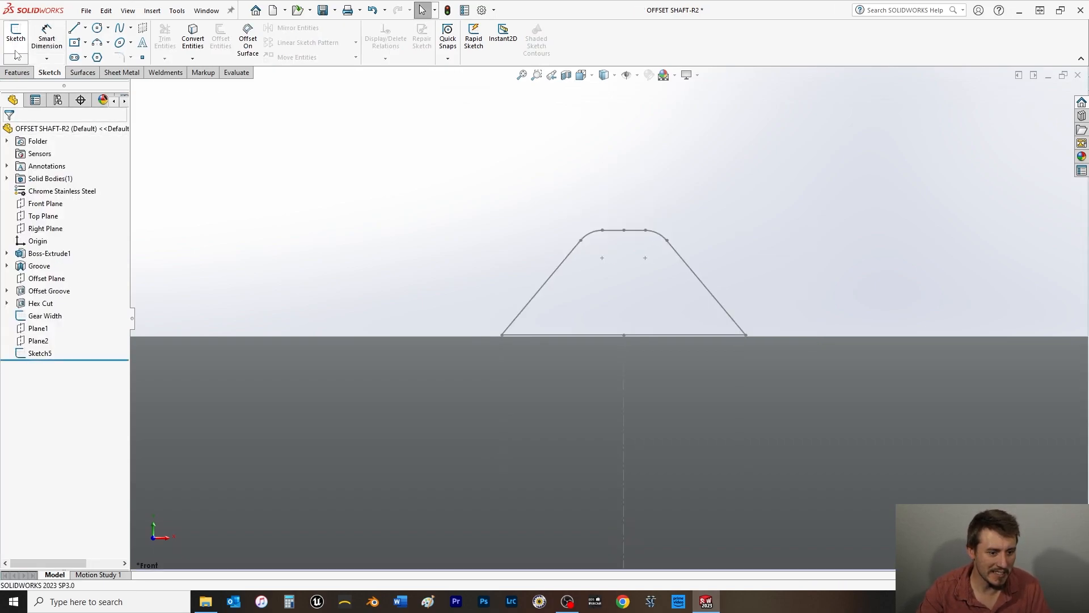
{"action": "left_click", "coordinate": [39, 353]}
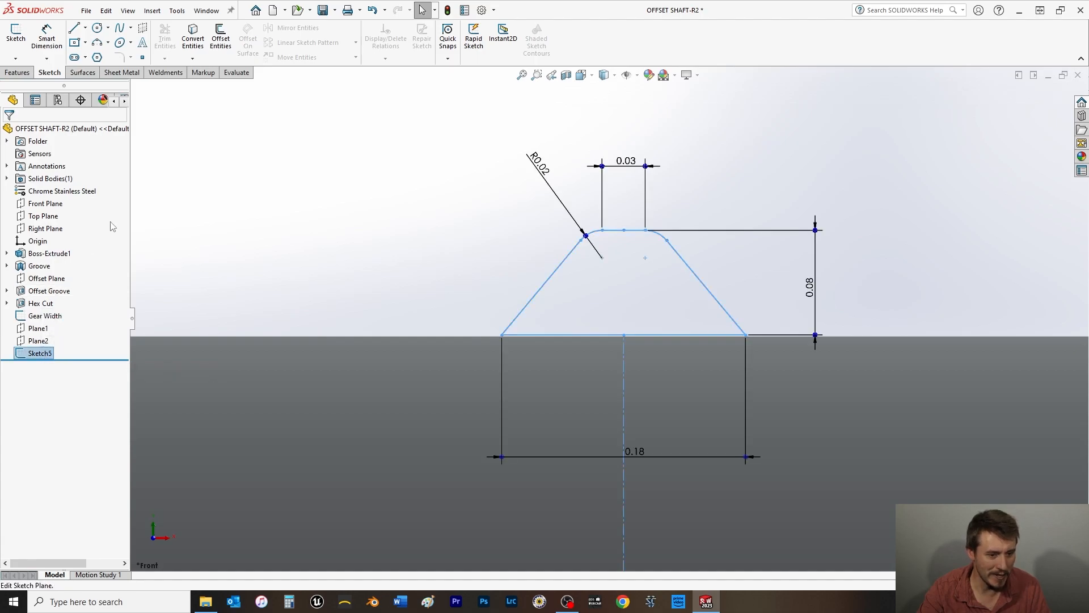
{"action": "left_click", "coordinate": [40, 353]}
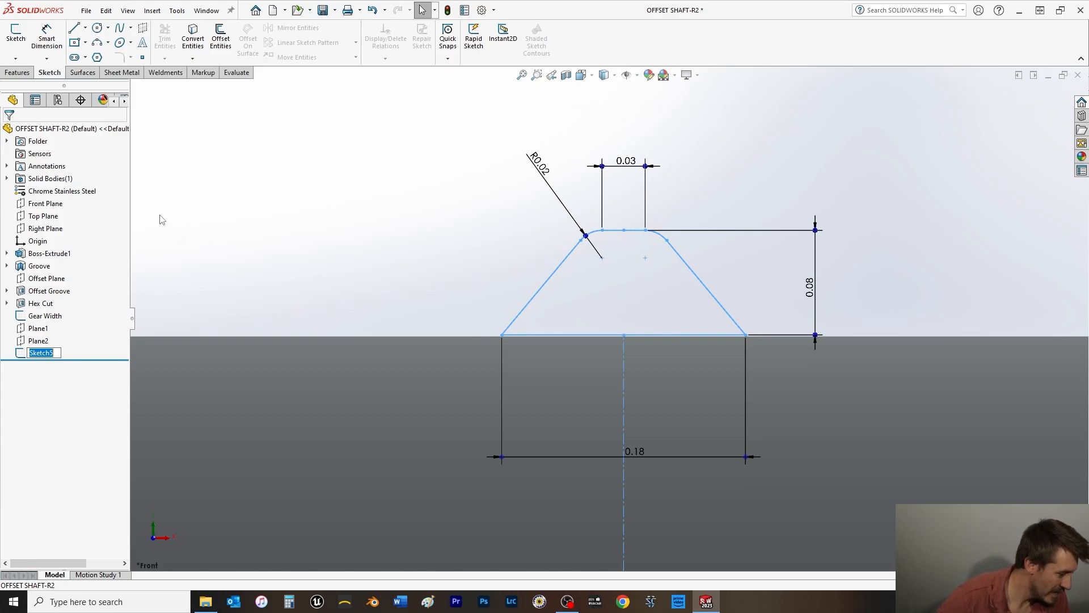
{"action": "type", "text": "Thread Profile"}
{"action": "key", "text": "Return"}
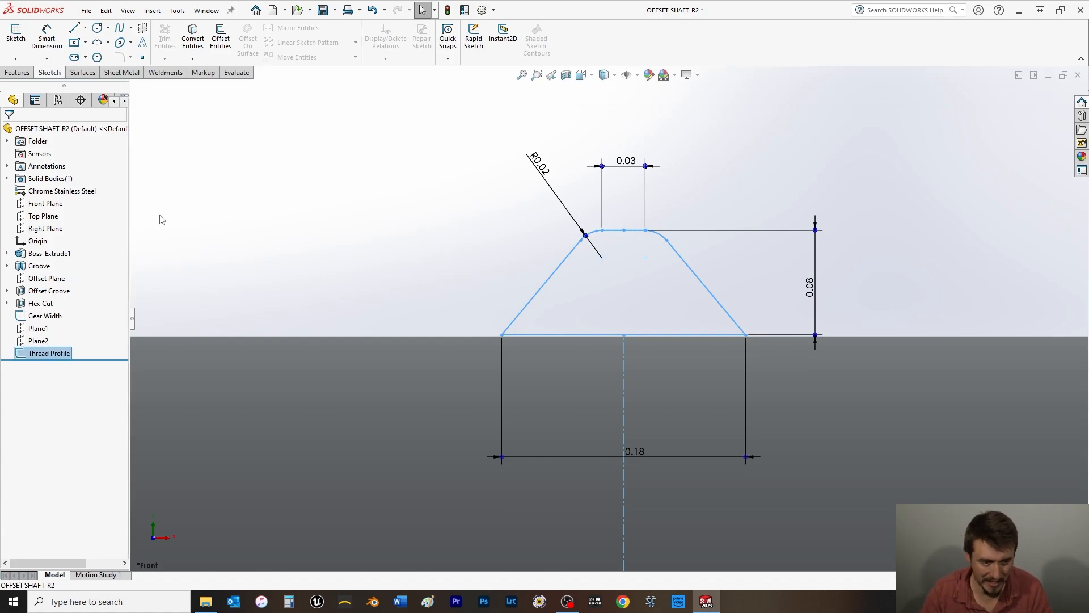
{"action": "left_click", "coordinate": [273, 184]}
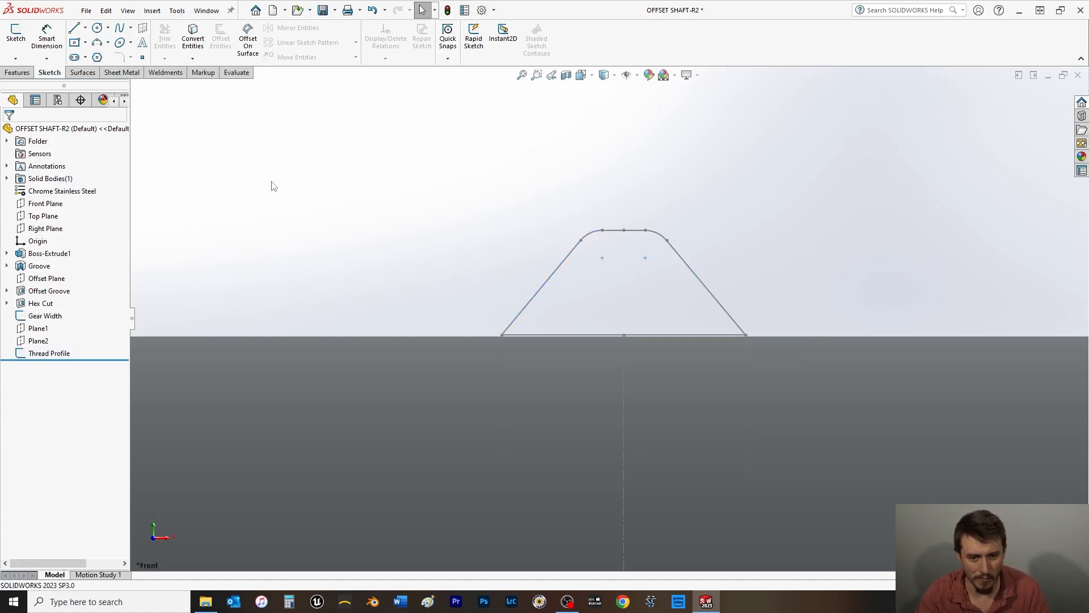
Step: Make the reference plane Plane1 visible on the shaft
{"action": "key", "text": "space"}
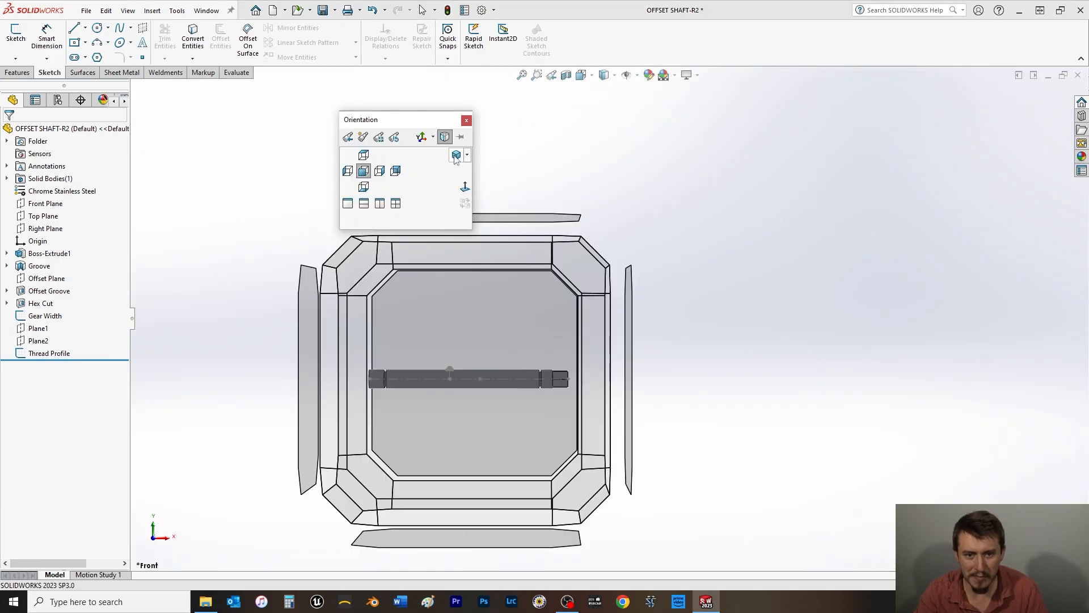
{"action": "left_click", "coordinate": [454, 161]}
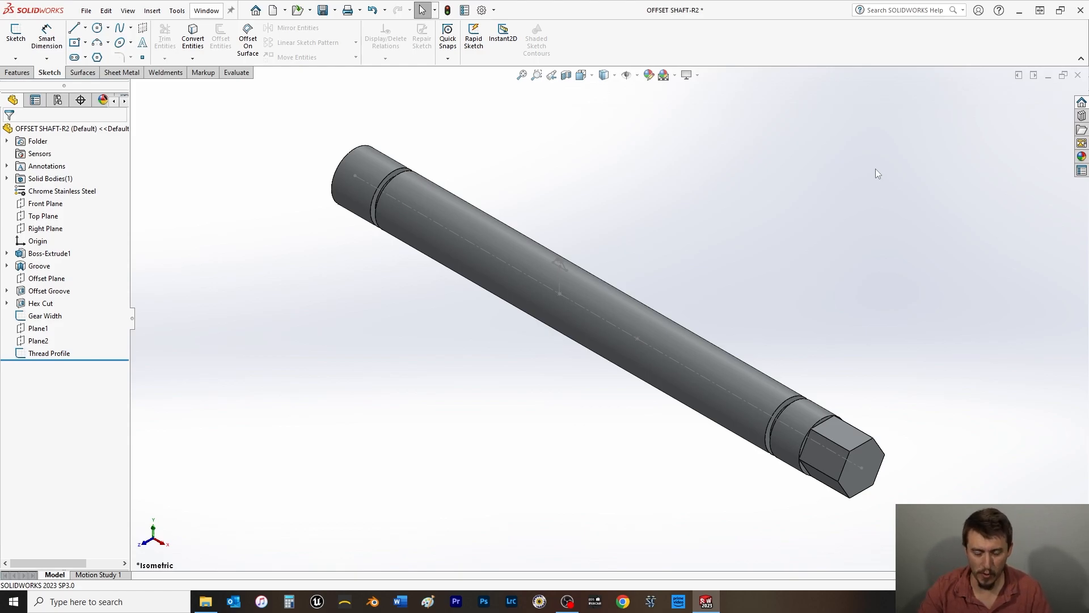
{"action": "left_click", "coordinate": [40, 329]}
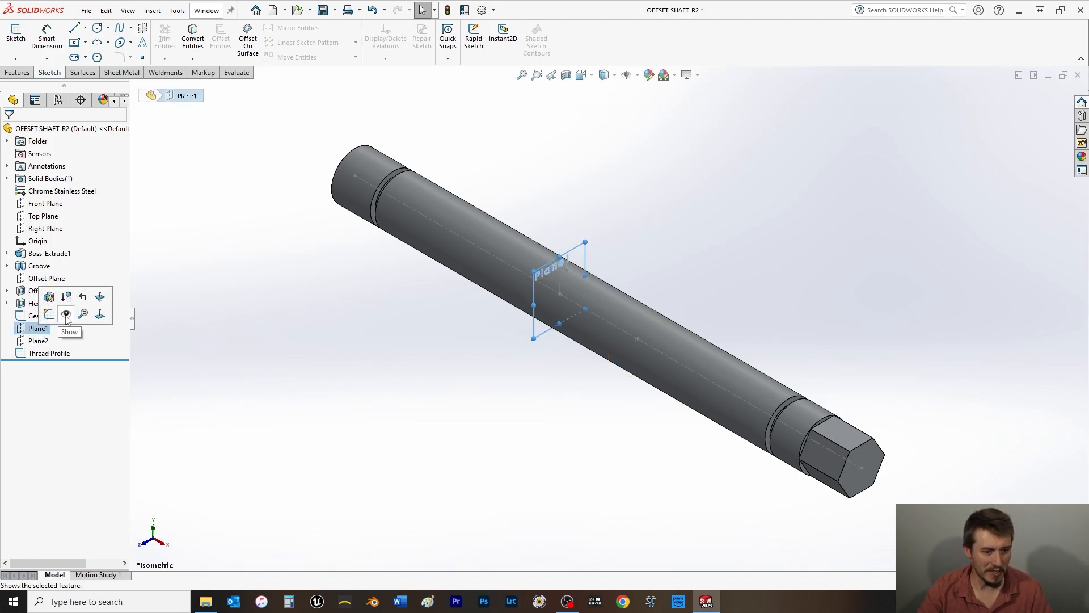
{"action": "left_click", "coordinate": [66, 315]}
{"action": "left_click", "coordinate": [275, 330]}
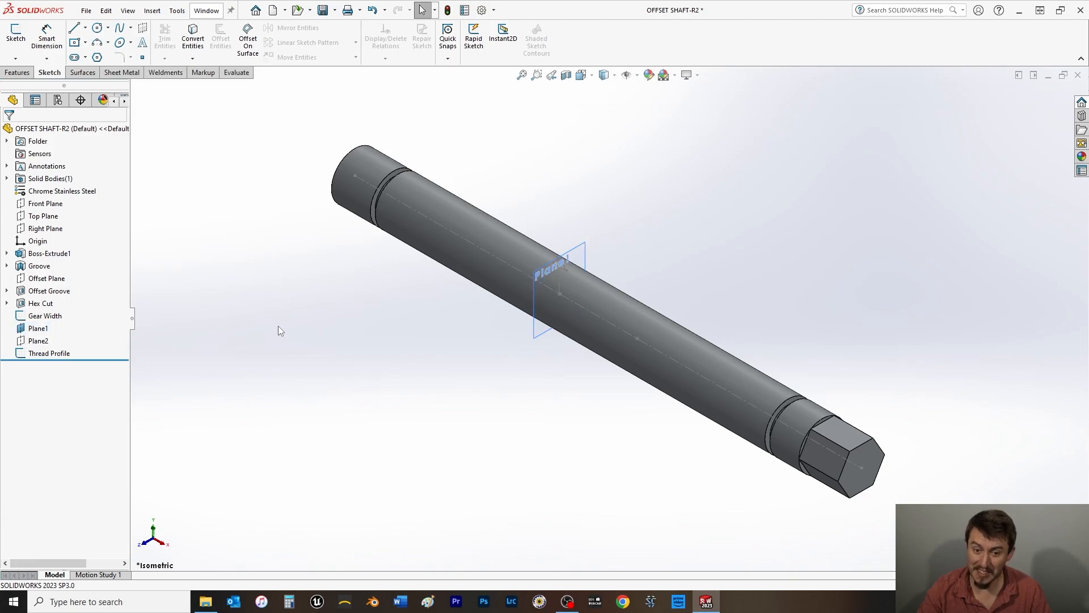
{"action": "scroll", "coordinate": [636, 263], "scroll_direction": "down", "scroll_amount": 2}
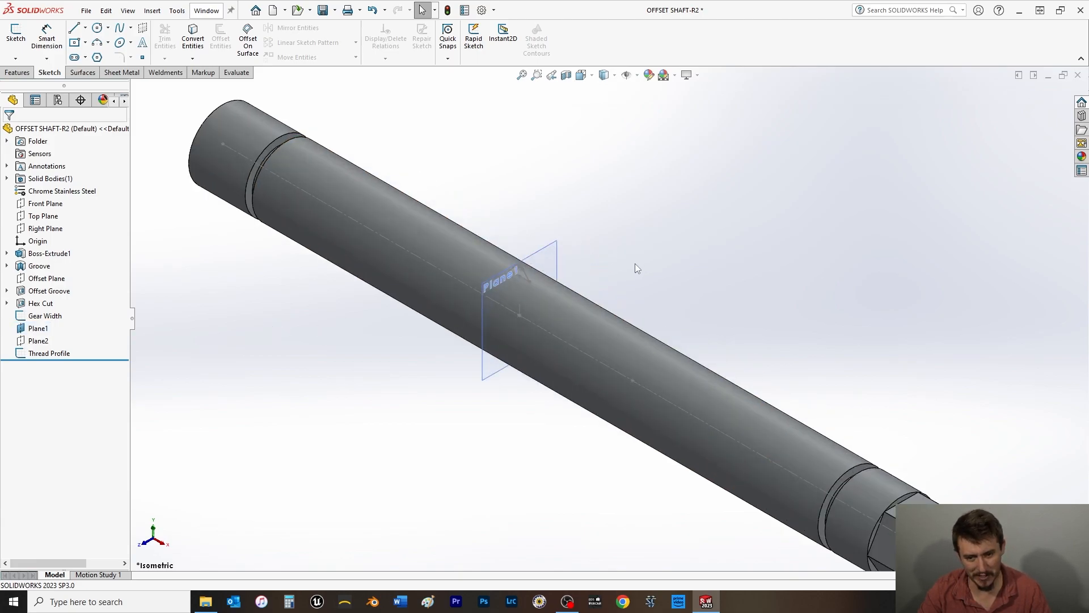
Step: Sketch on Plane1 the intersection curve with the shaft's long central cylindrical face, exit the sketch and save the part
{"action": "left_click", "coordinate": [551, 257]}
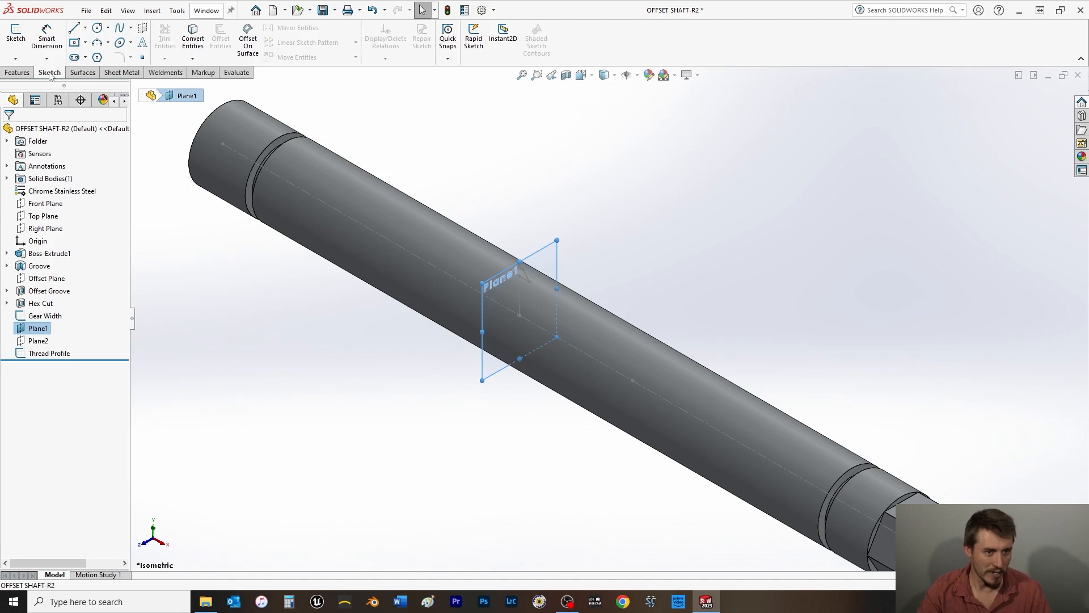
{"action": "left_click", "coordinate": [13, 37]}
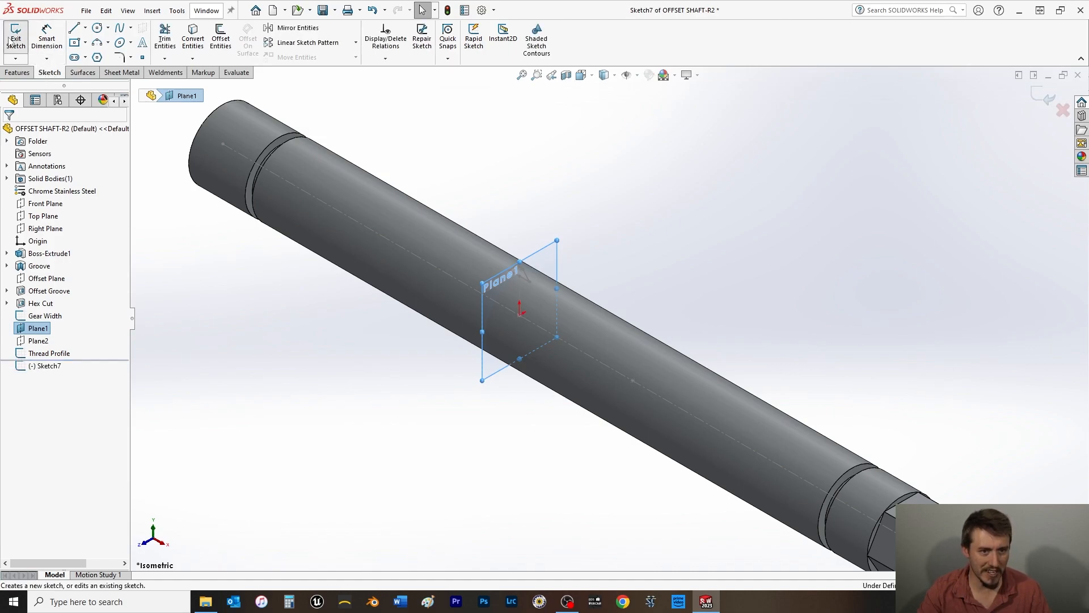
{"action": "left_click", "coordinate": [192, 59]}
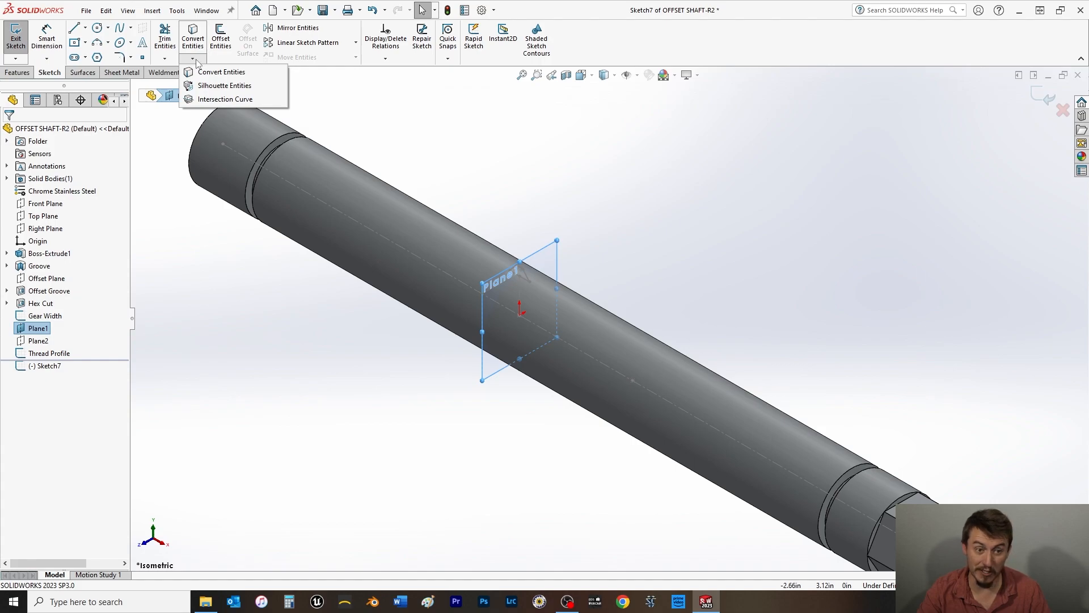
{"action": "left_click", "coordinate": [214, 102]}
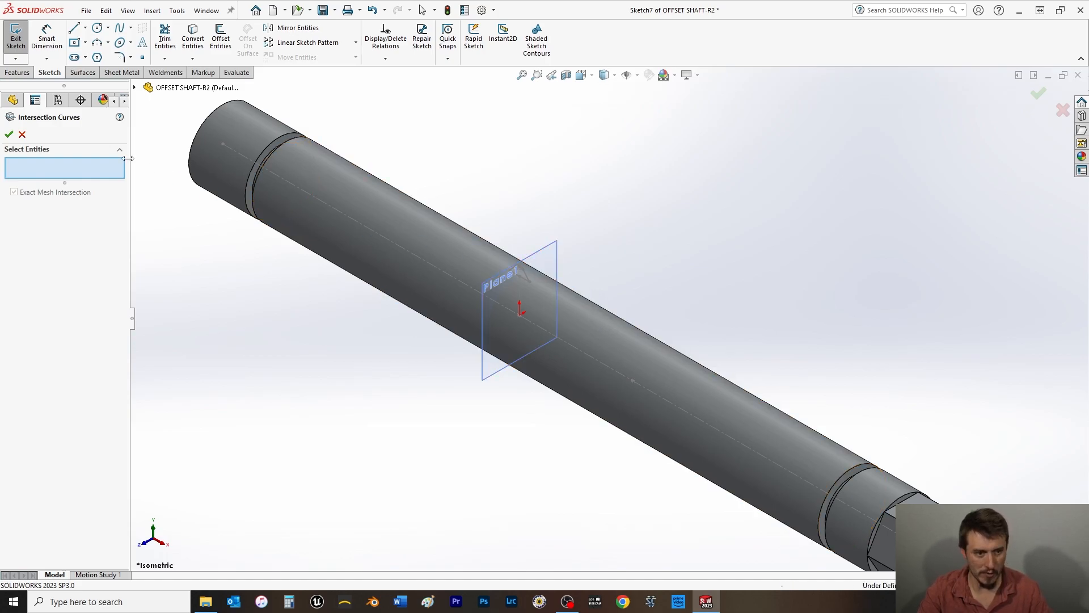
{"action": "left_click", "coordinate": [593, 313]}
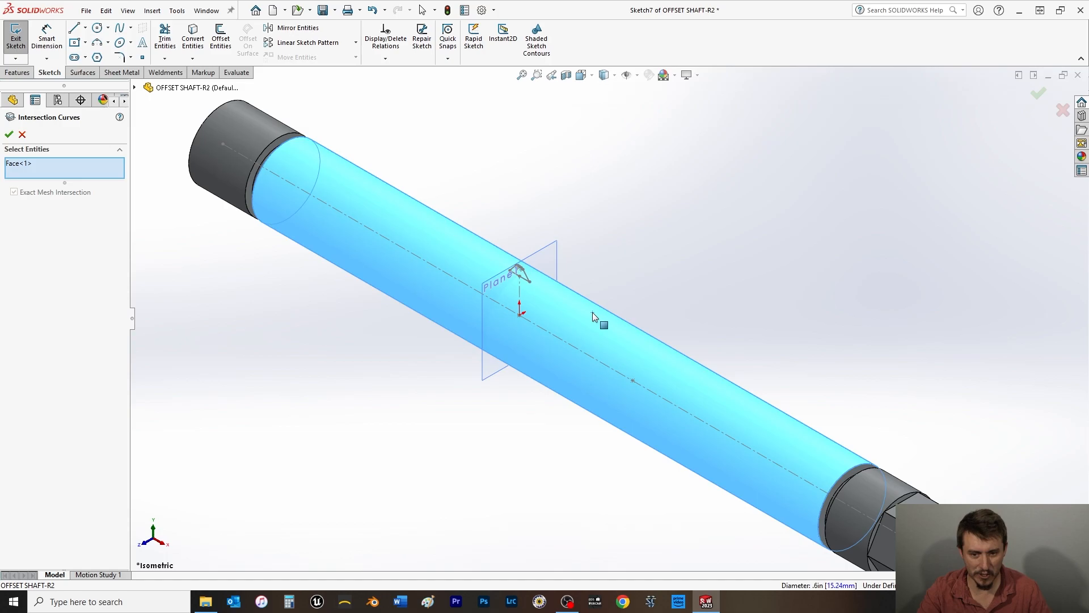
{"action": "left_click", "coordinate": [8, 135]}
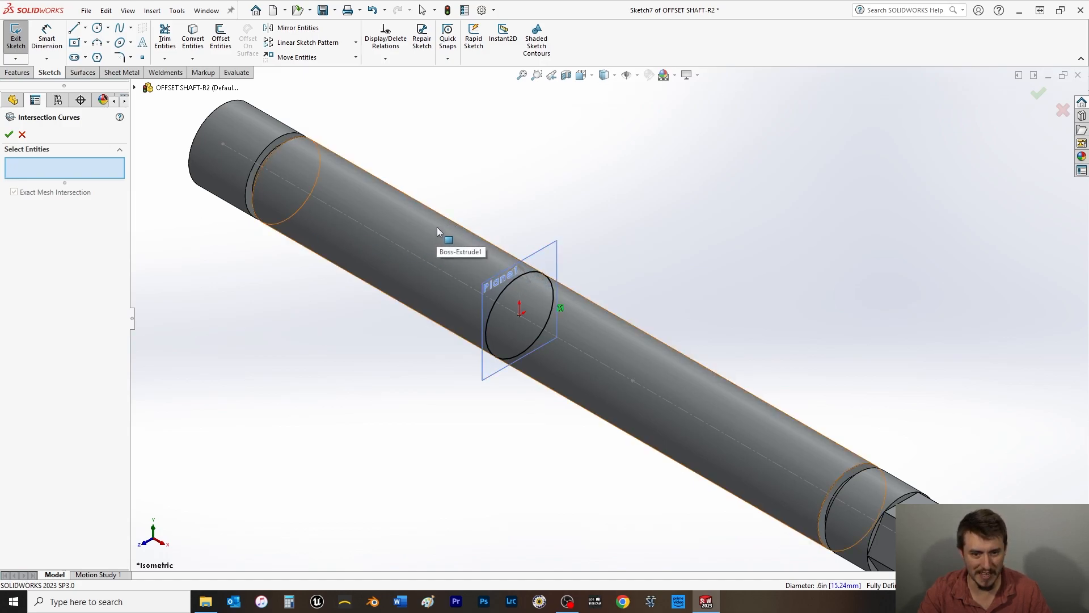
{"action": "left_click", "coordinate": [8, 134]}
{"action": "left_click", "coordinate": [16, 35]}
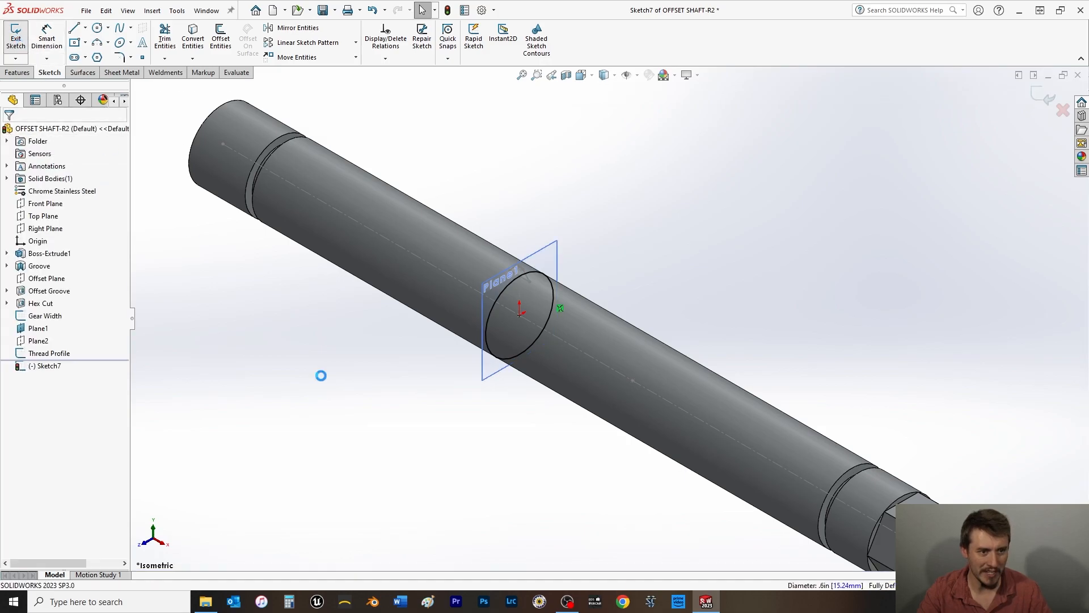
{"action": "key", "text": "ctrl+s"}
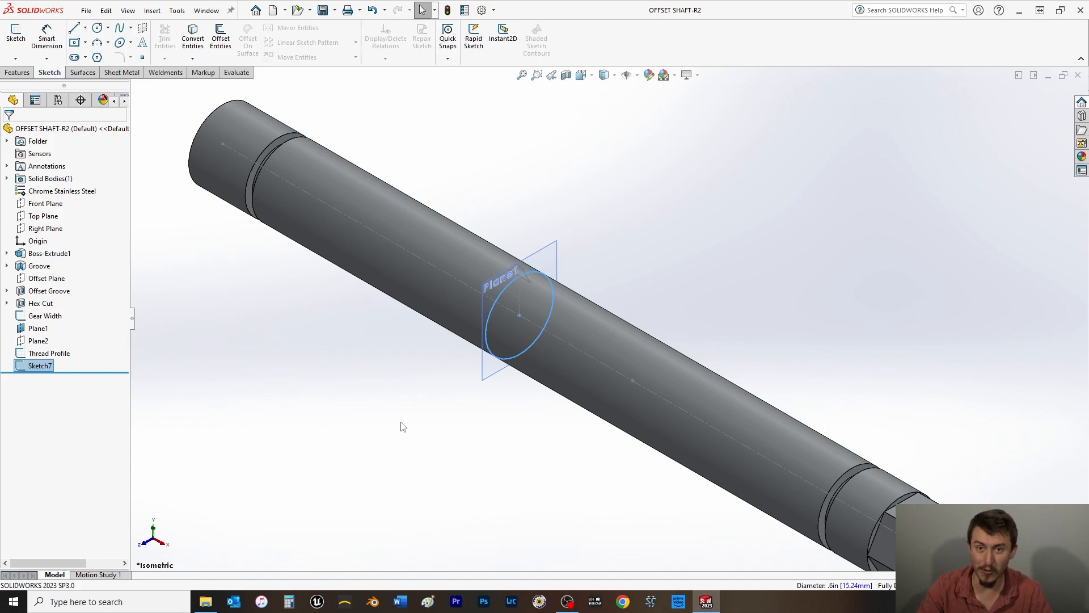
{"action": "left_click", "coordinate": [397, 427]}
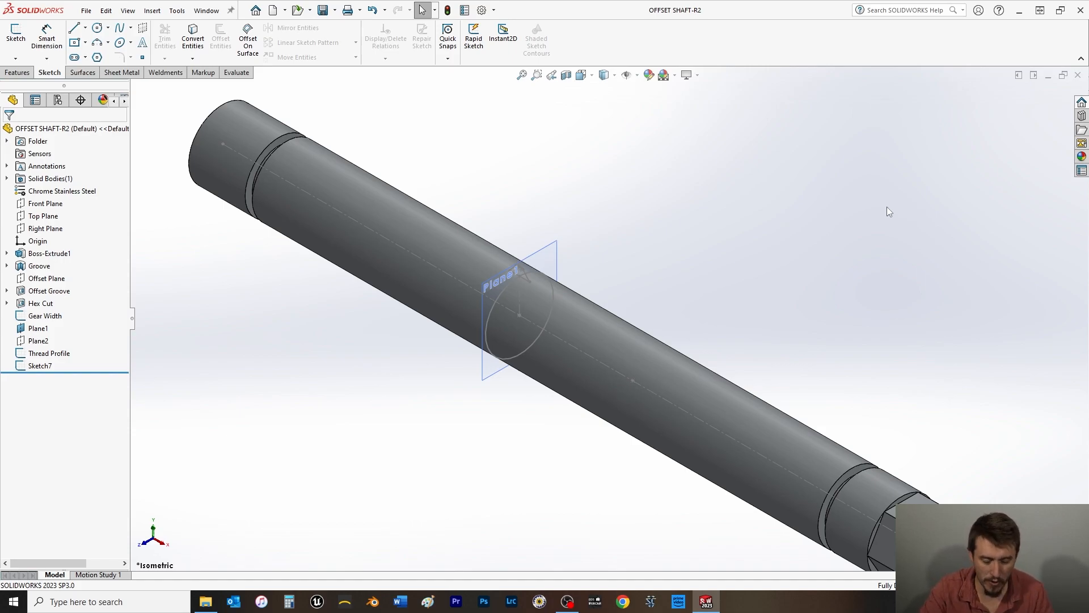
Step: Start a helix from the circle sketch on Plane1, defined by height and pitch
{"action": "left_click", "coordinate": [44, 367]}
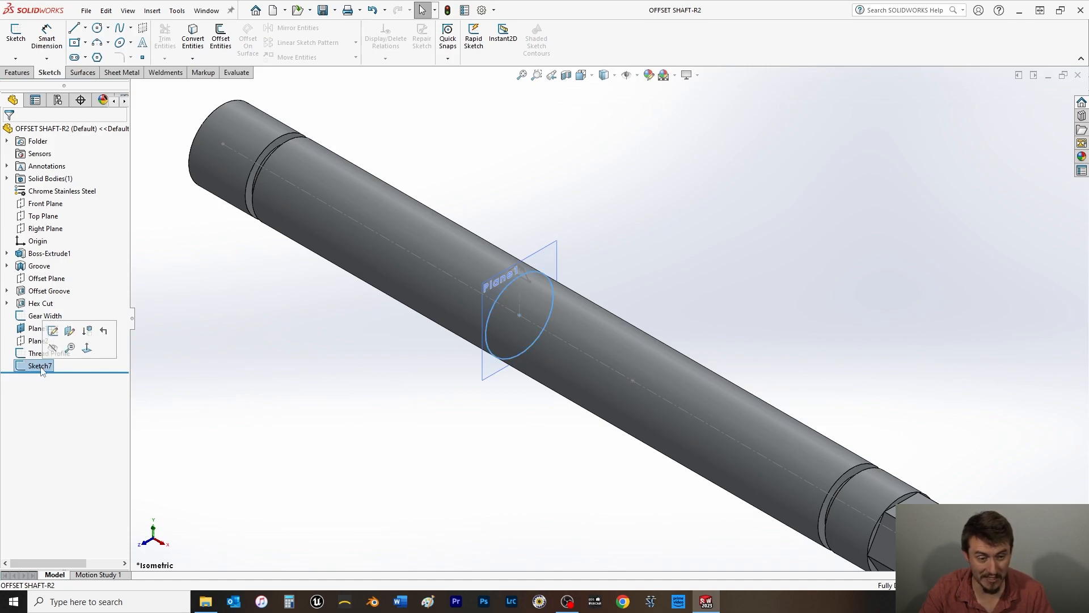
{"action": "left_click", "coordinate": [152, 11]}
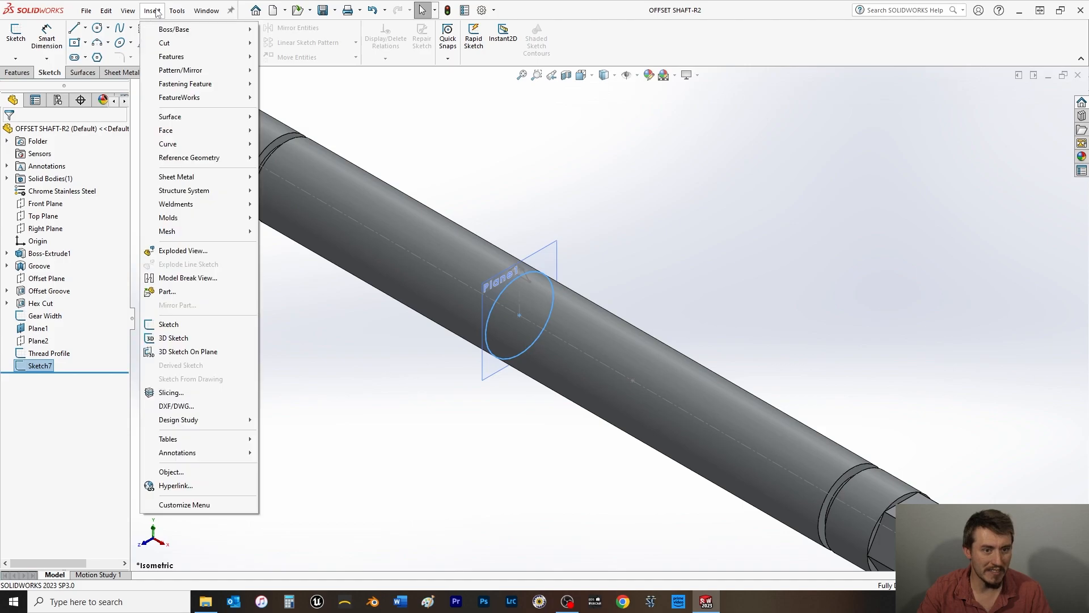
{"action": "mouse_move", "coordinate": [194, 146]}
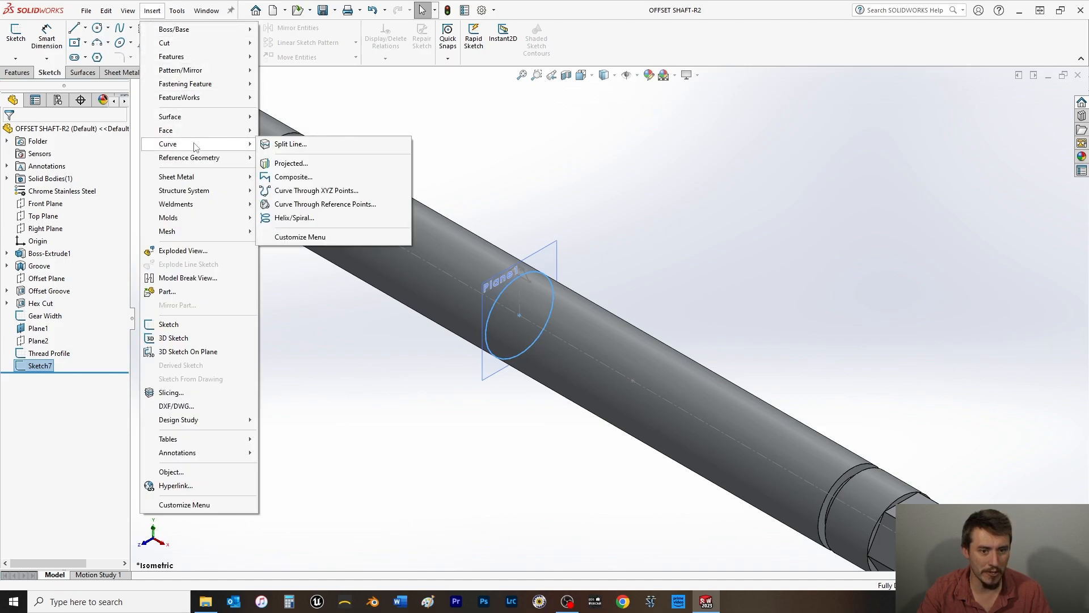
{"action": "left_click", "coordinate": [301, 219]}
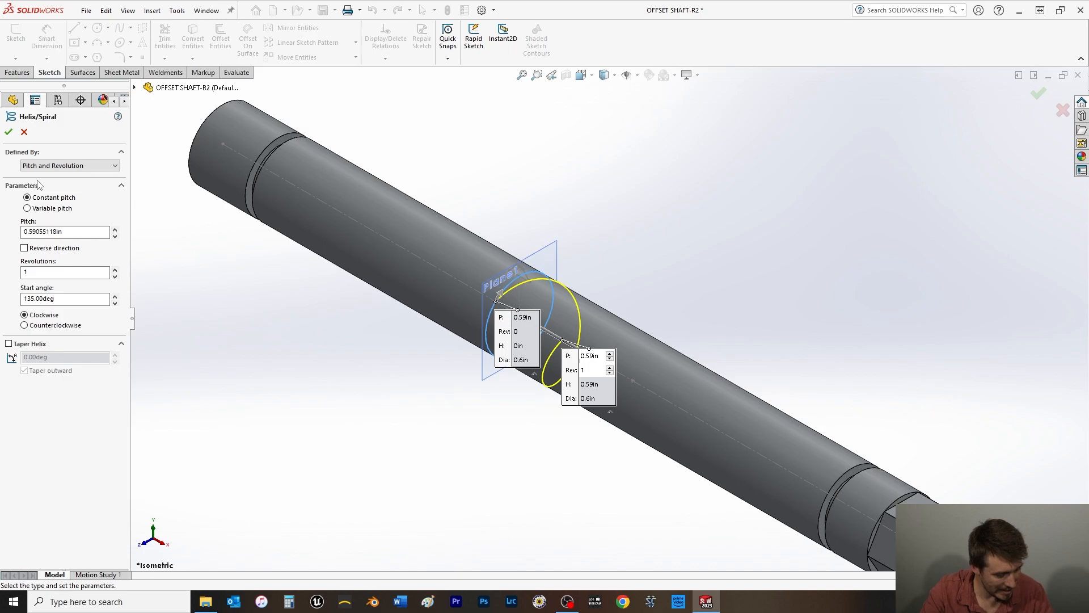
{"action": "left_click", "coordinate": [54, 168]}
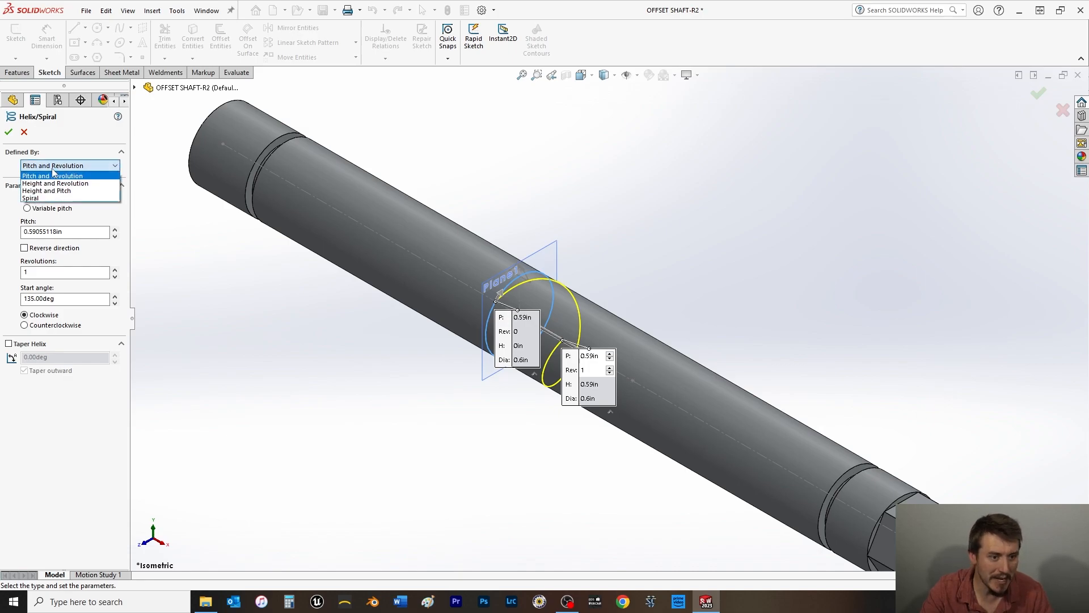
{"action": "left_click", "coordinate": [55, 191]}
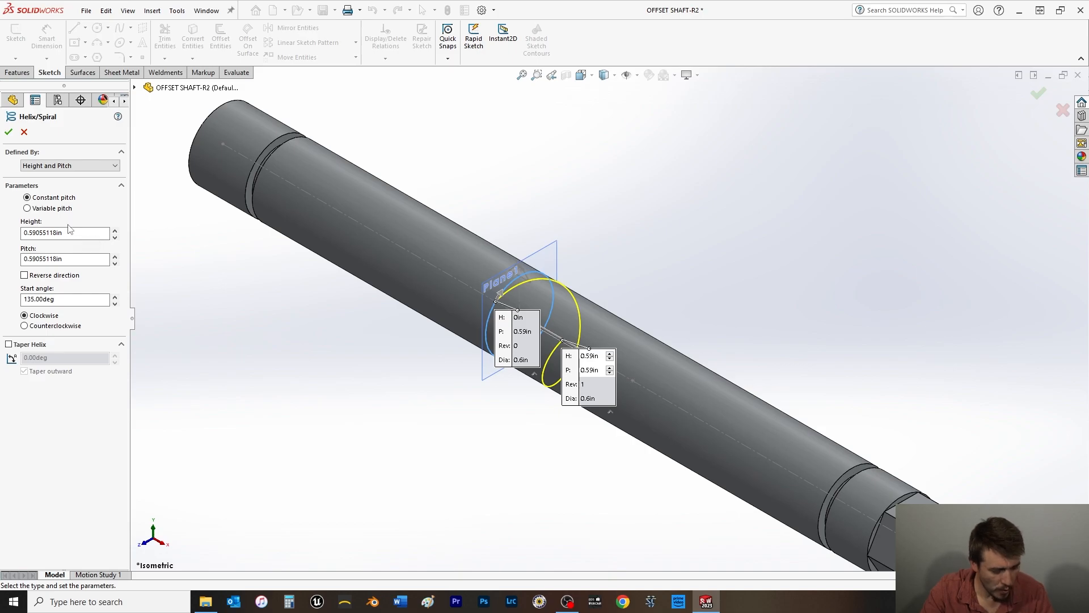
Step: Set the helix's height to 1 in and its pitch to 0.25 in
{"action": "left_click_drag", "start_coordinate": [68, 233], "coordinate": [1, 241]}
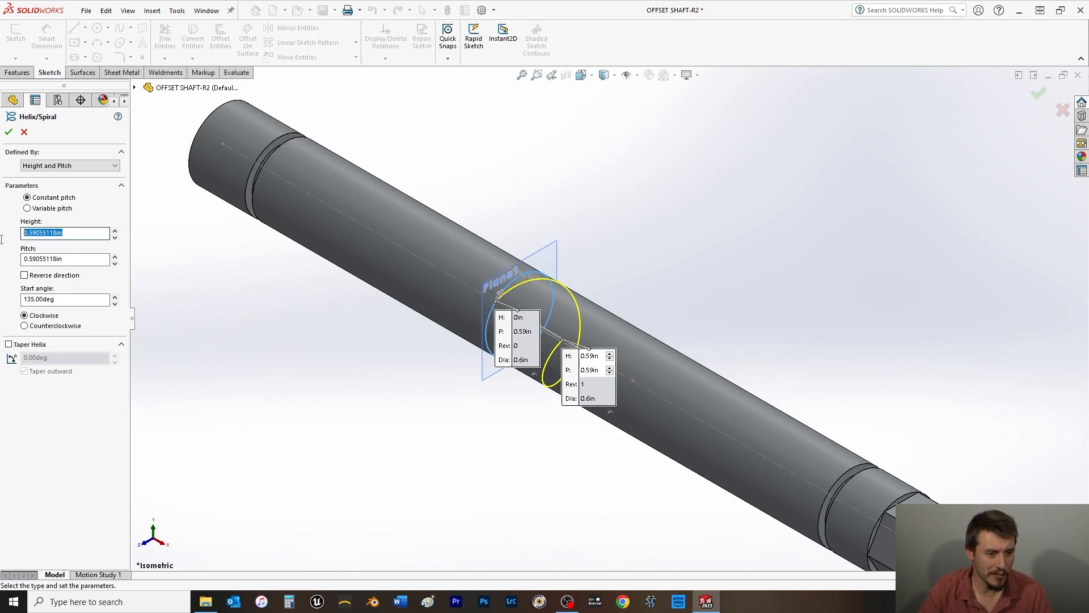
{"action": "type", "text": "1"}
{"action": "key", "text": "Return"}
{"action": "left_click_drag", "start_coordinate": [68, 258], "coordinate": [2, 265]}
{"action": "type", "text": ".25"}
{"action": "key", "text": "Return"}
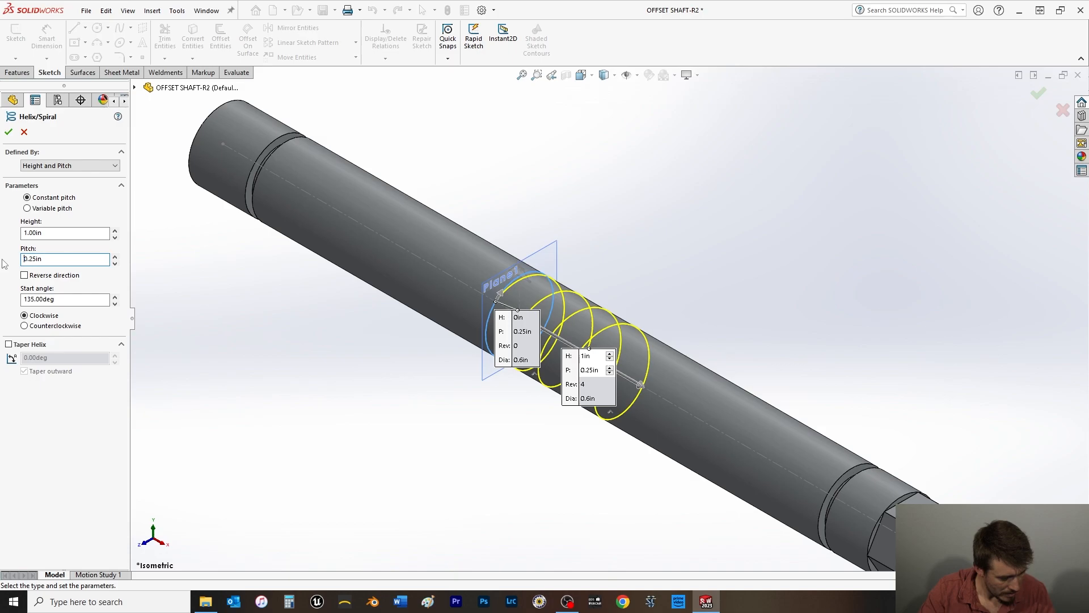
Step: Set the helix's start angle to 90 degrees and create the helix
{"action": "left_click_drag", "start_coordinate": [72, 300], "coordinate": [5, 305]}
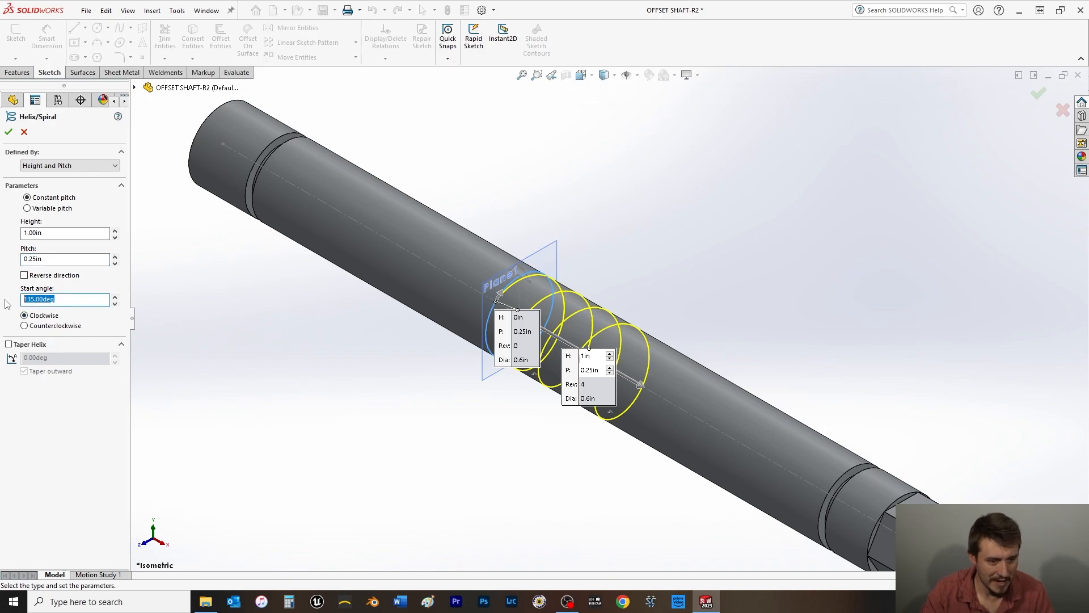
{"action": "type", "text": "90"}
{"action": "key", "text": "Return"}
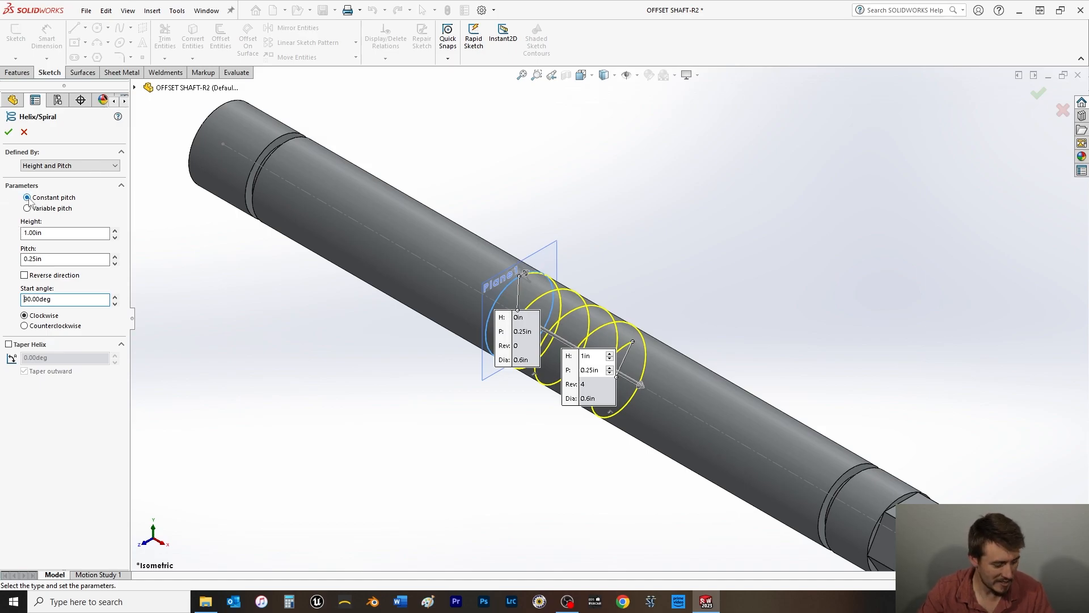
{"action": "left_click", "coordinate": [8, 131]}
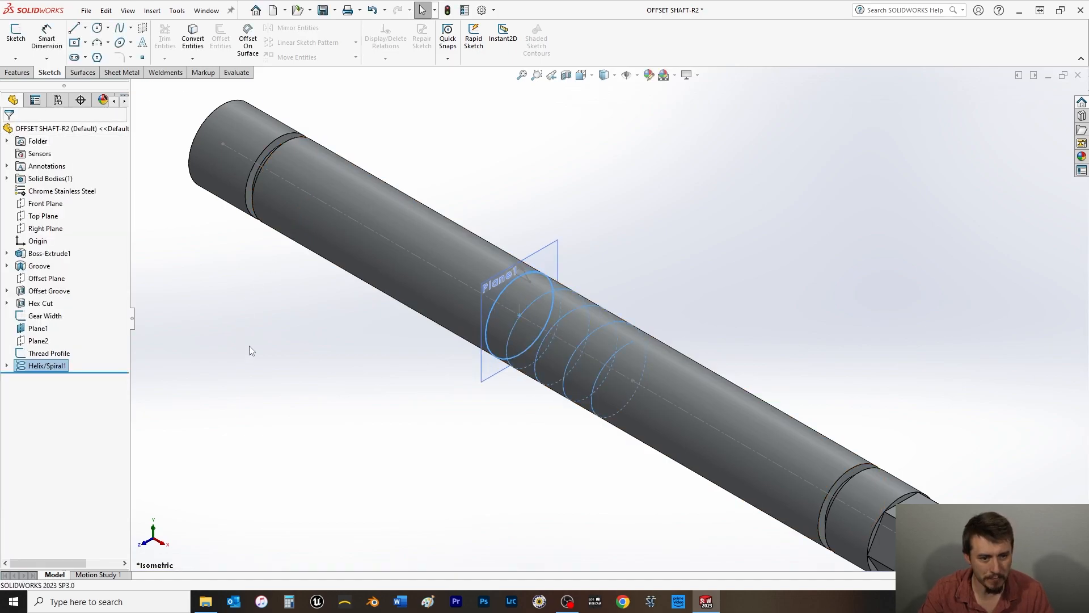
Step: Hide Plane1 and save the part
{"action": "right_click", "coordinate": [556, 258]}
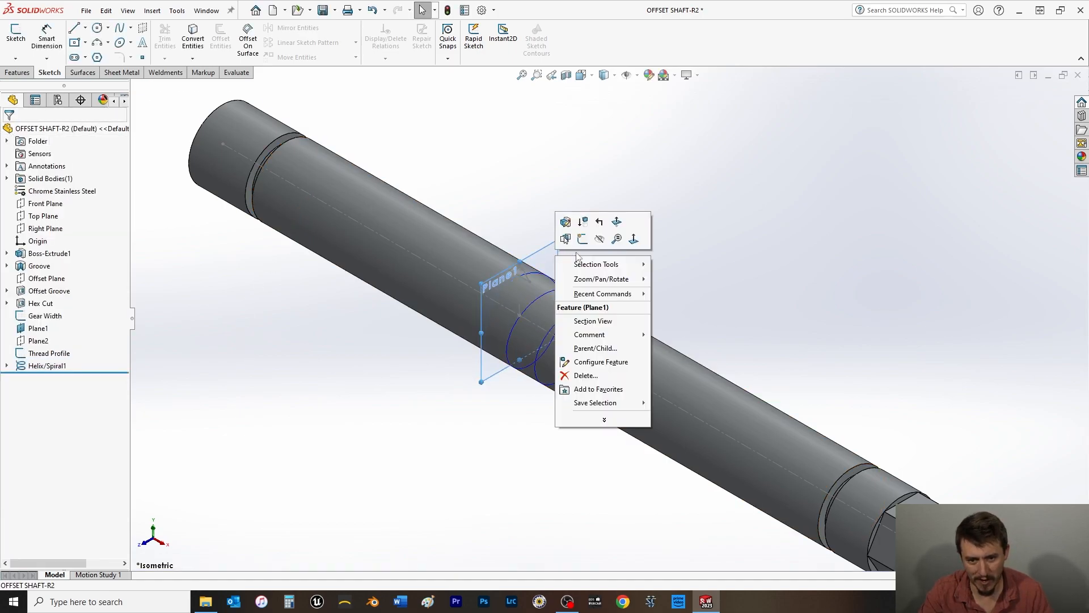
{"action": "left_click", "coordinate": [600, 240]}
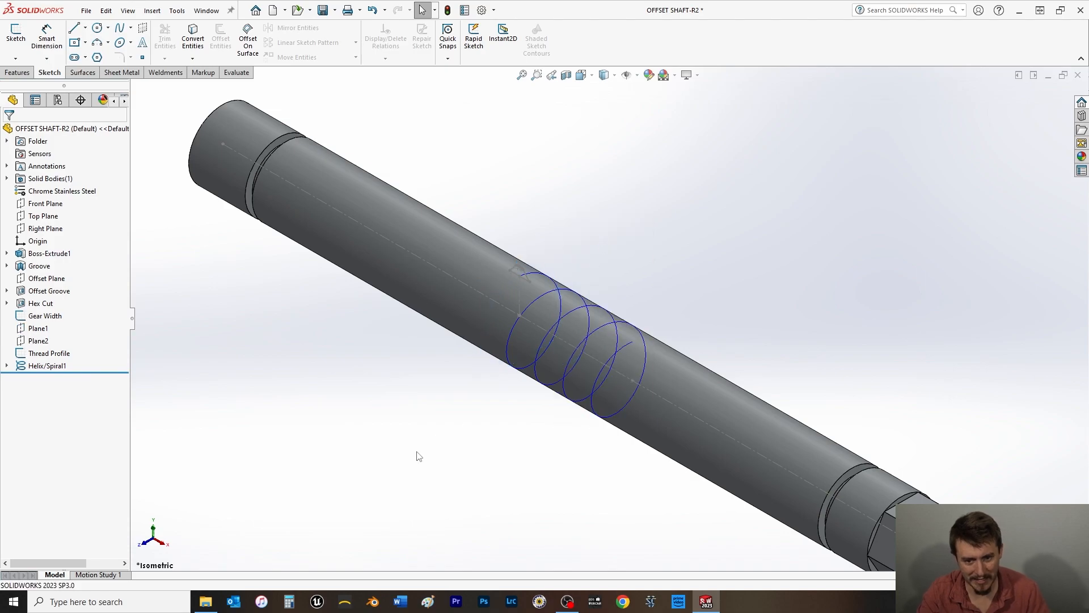
{"action": "key", "text": "ctrl+s"}
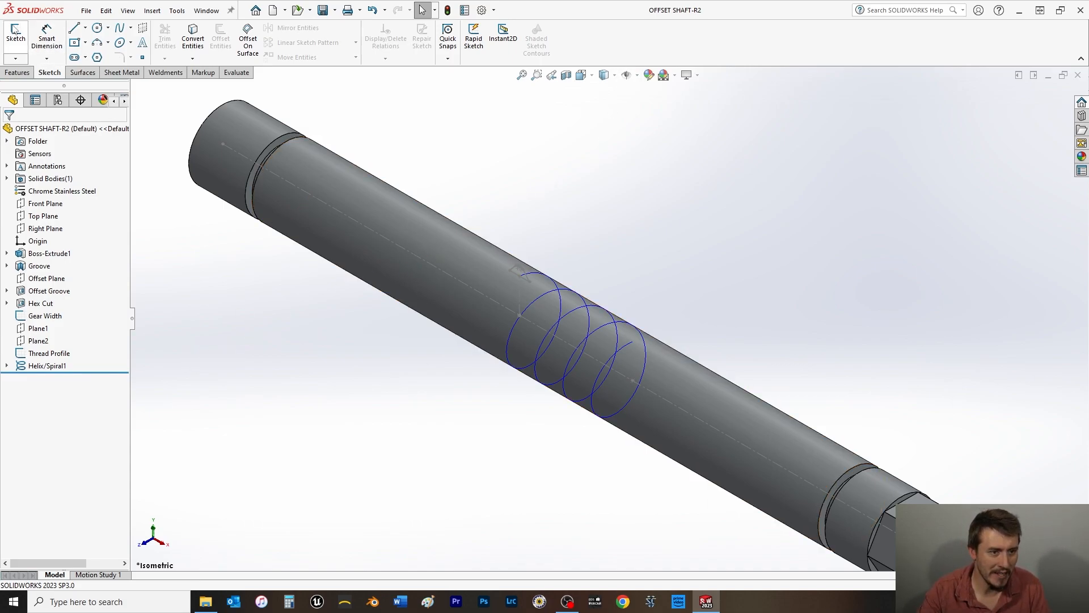
Step: Create a swept boss using the Thread Profile sketch as the profile and the 1 in helix as the path
{"action": "left_click", "coordinate": [17, 72]}
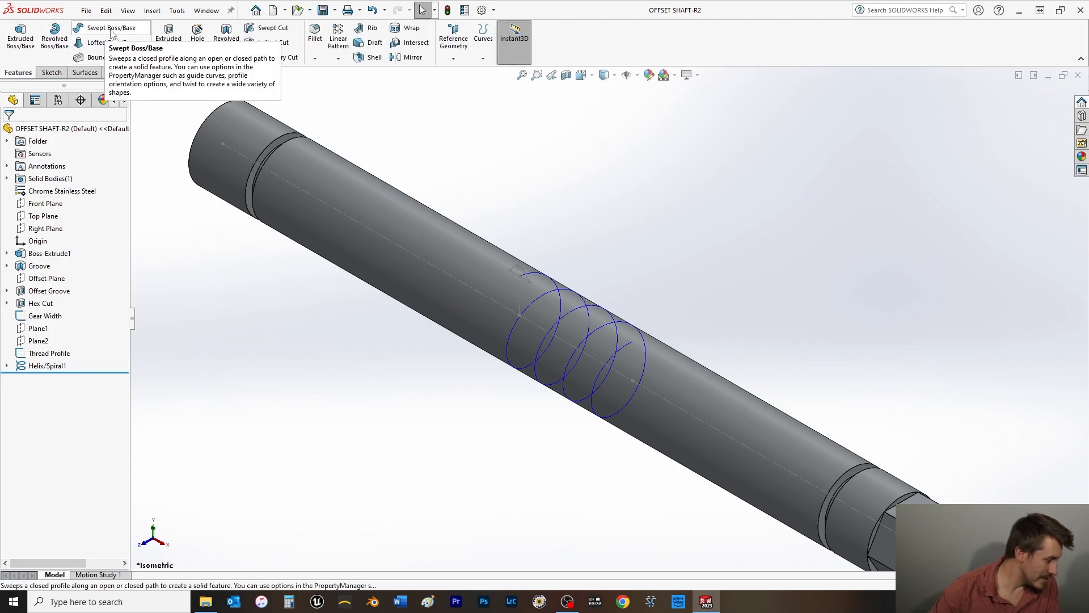
{"action": "left_click", "coordinate": [111, 29]}
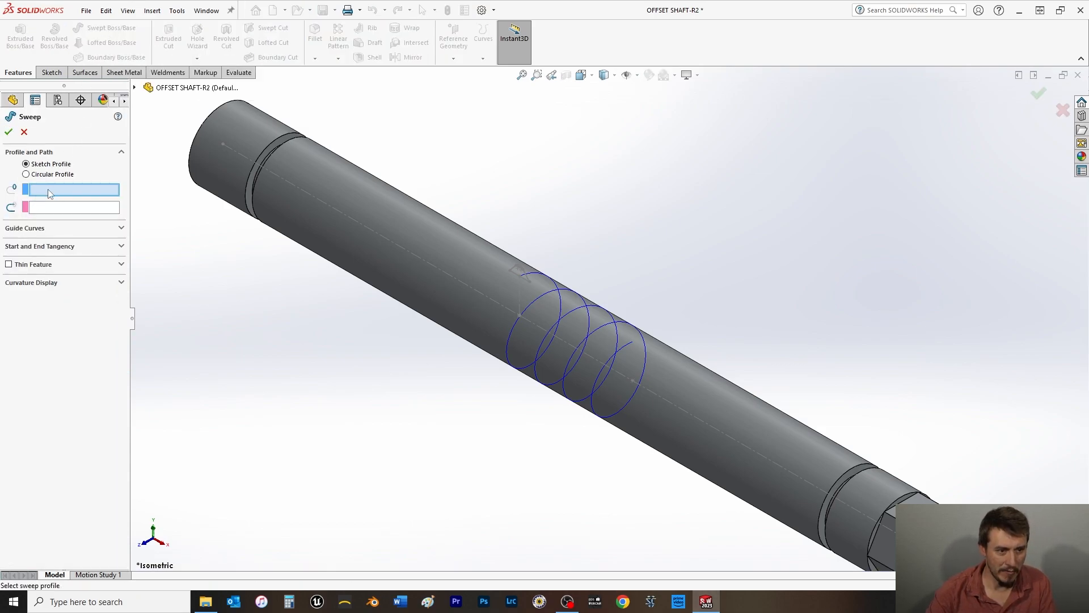
{"action": "left_click", "coordinate": [525, 273]}
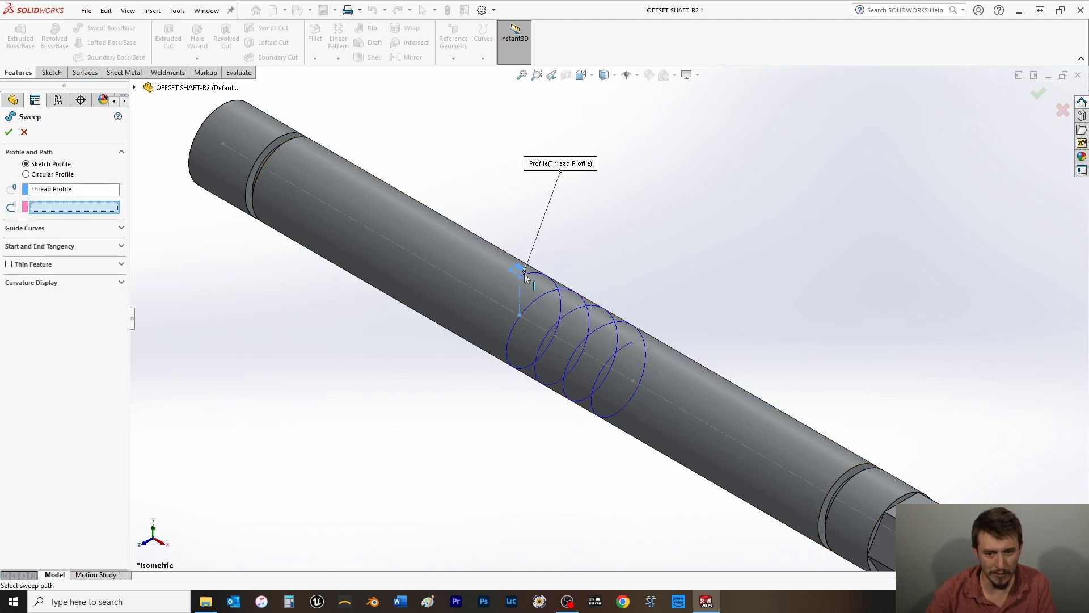
{"action": "left_click", "coordinate": [135, 88]}
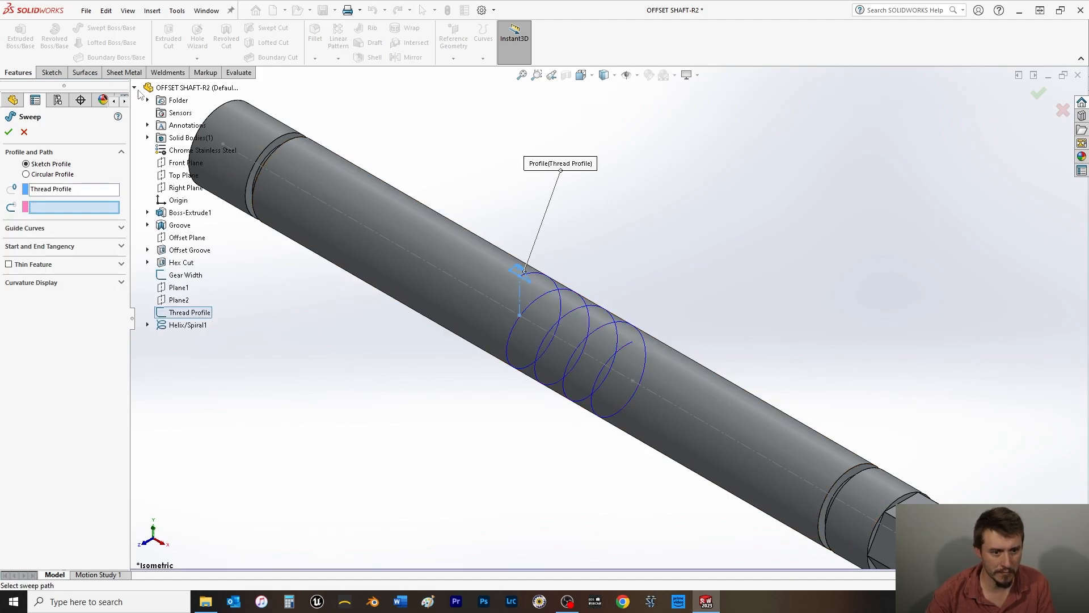
{"action": "left_click", "coordinate": [188, 328]}
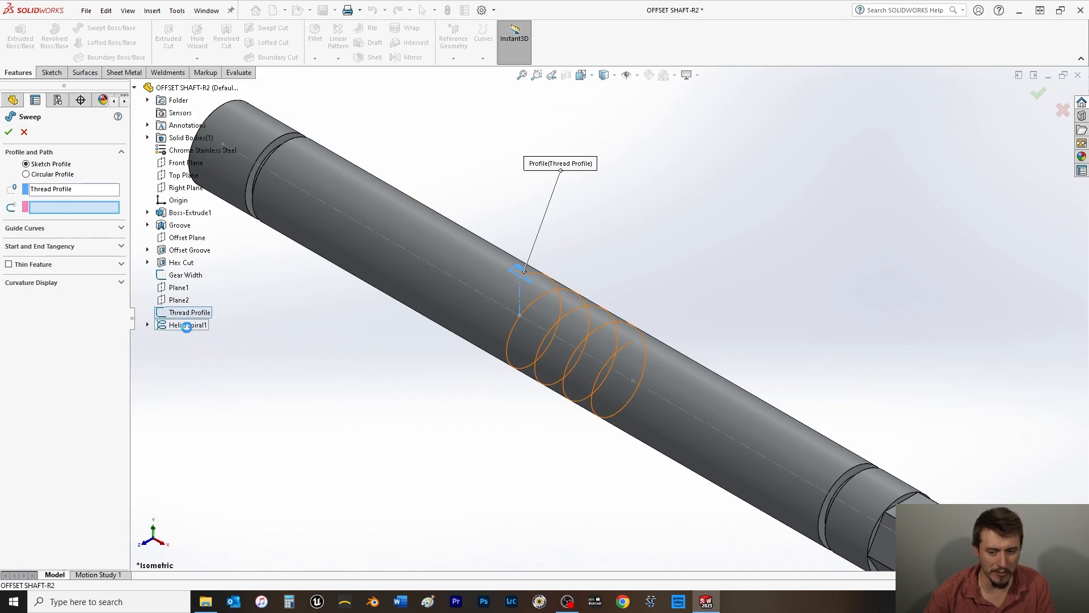
{"action": "left_click", "coordinate": [8, 133]}
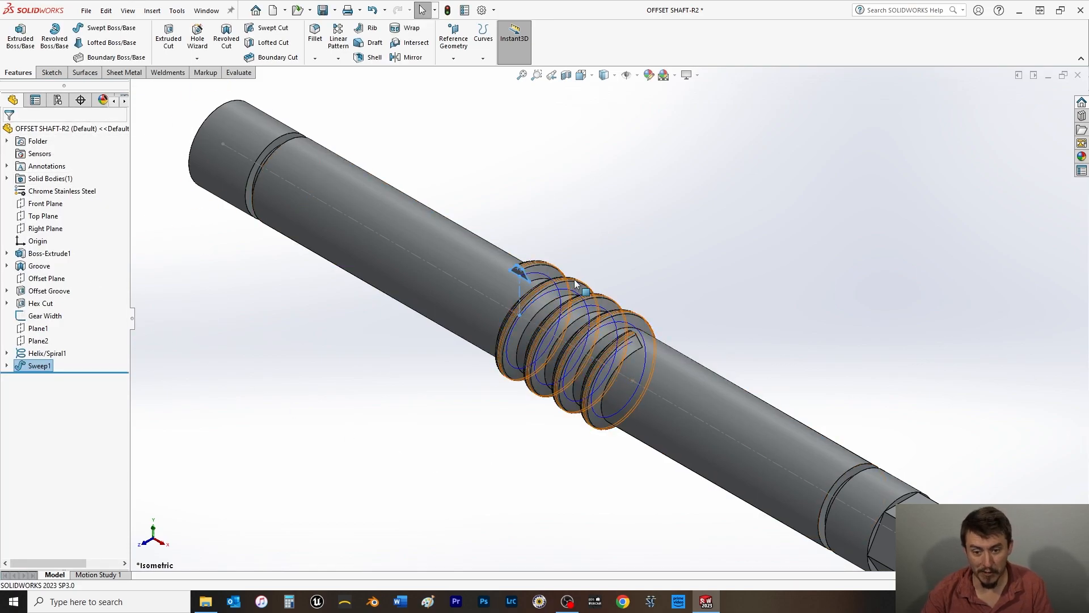
Step: Hide the helix curve and the Gear Width sketch, and show the whole shaft in isometric view
{"action": "scroll", "coordinate": [545, 277], "scroll_direction": "down", "scroll_amount": 3}
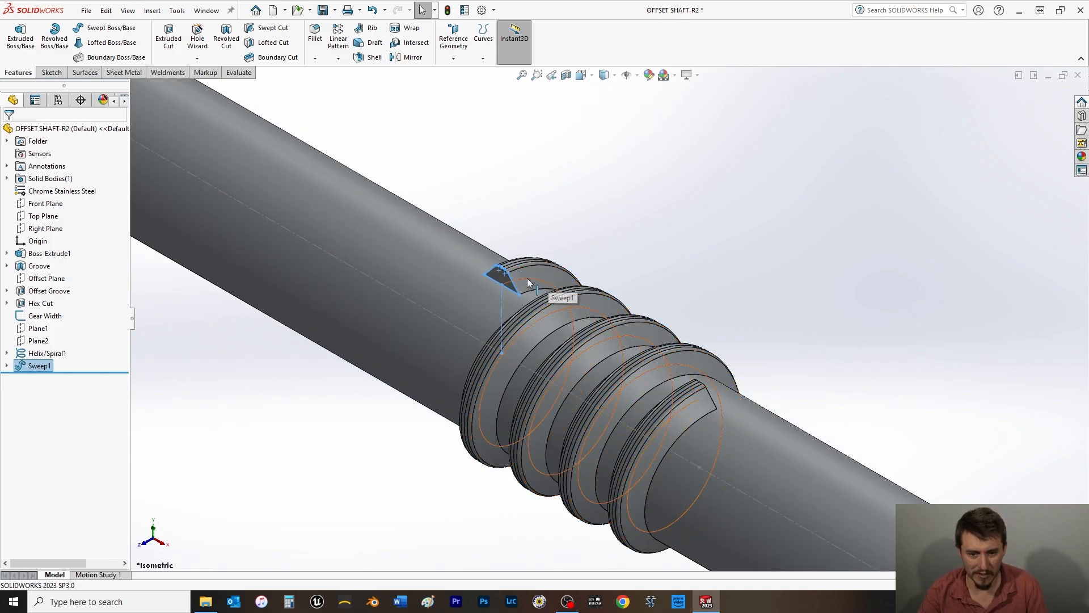
{"action": "right_click", "coordinate": [527, 279]}
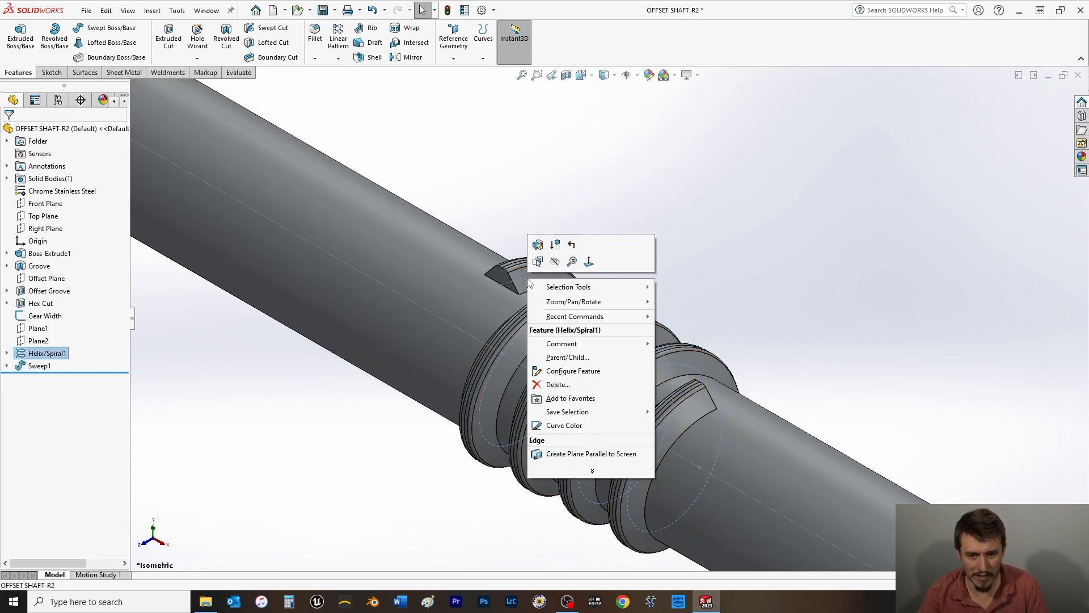
{"action": "left_click", "coordinate": [555, 260]}
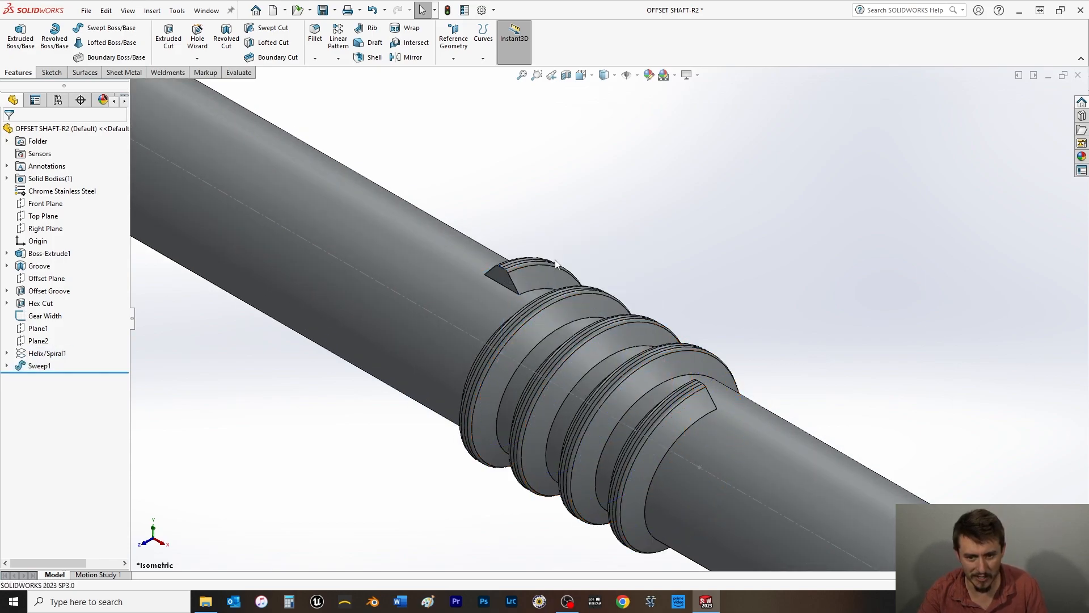
{"action": "right_click", "coordinate": [405, 296]}
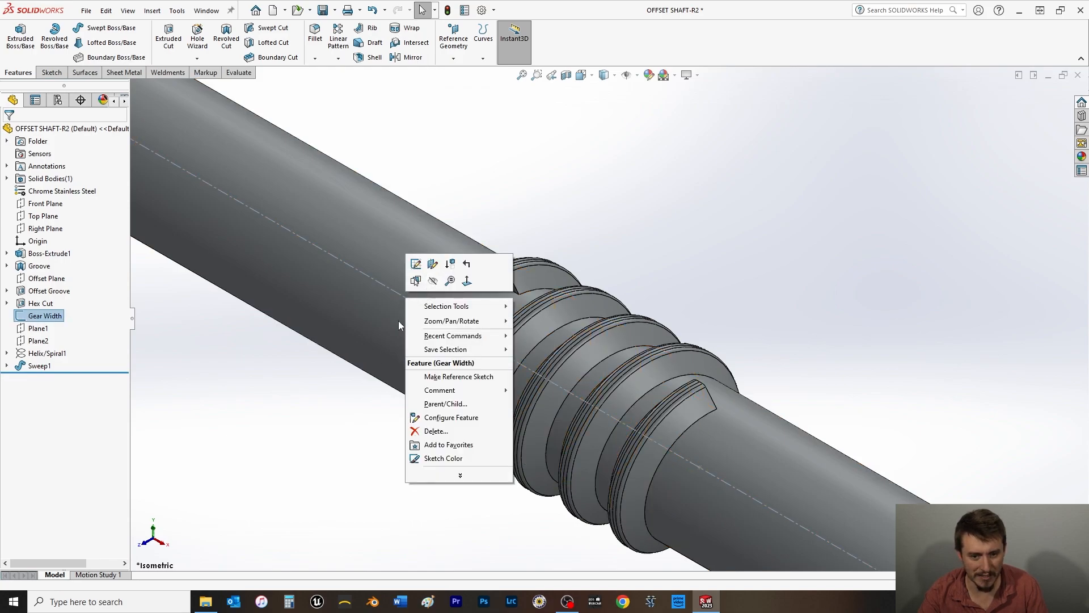
{"action": "left_click", "coordinate": [433, 280]}
{"action": "key", "text": "f"}
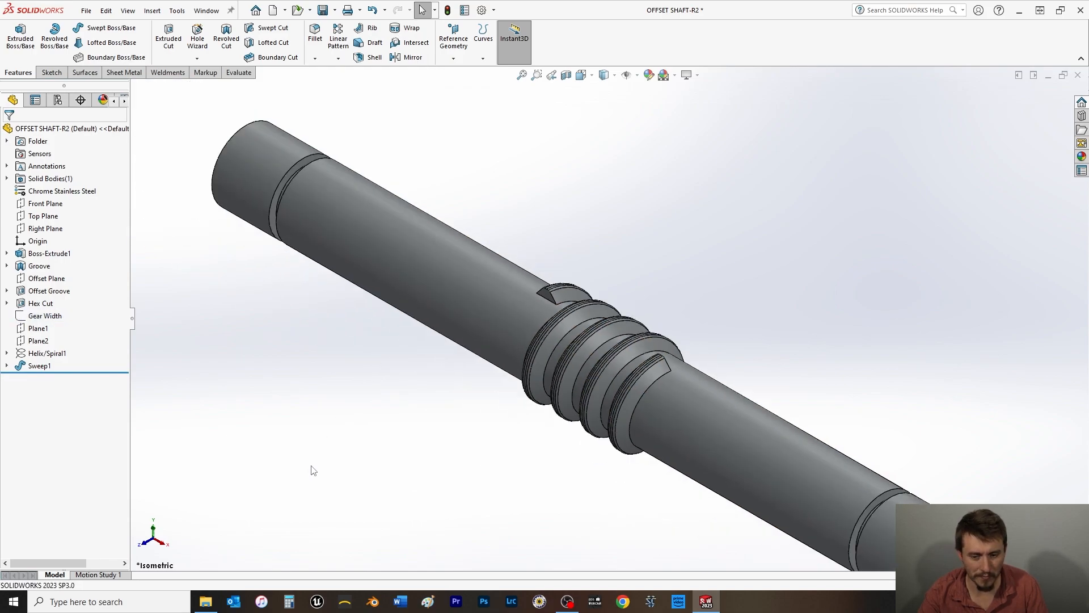
{"action": "key", "text": "space"}
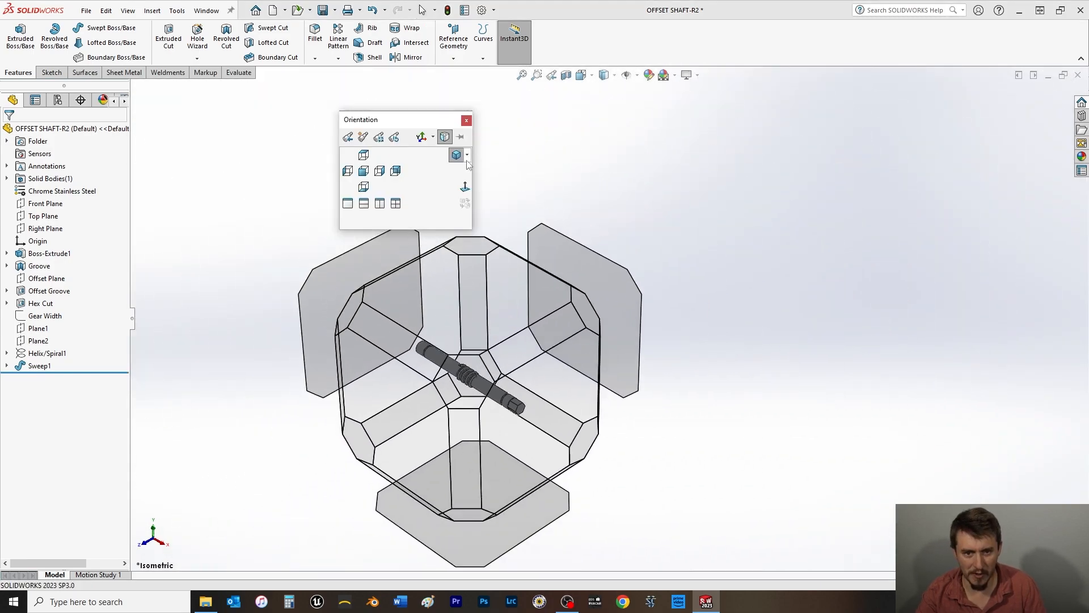
{"action": "left_click", "coordinate": [455, 158]}
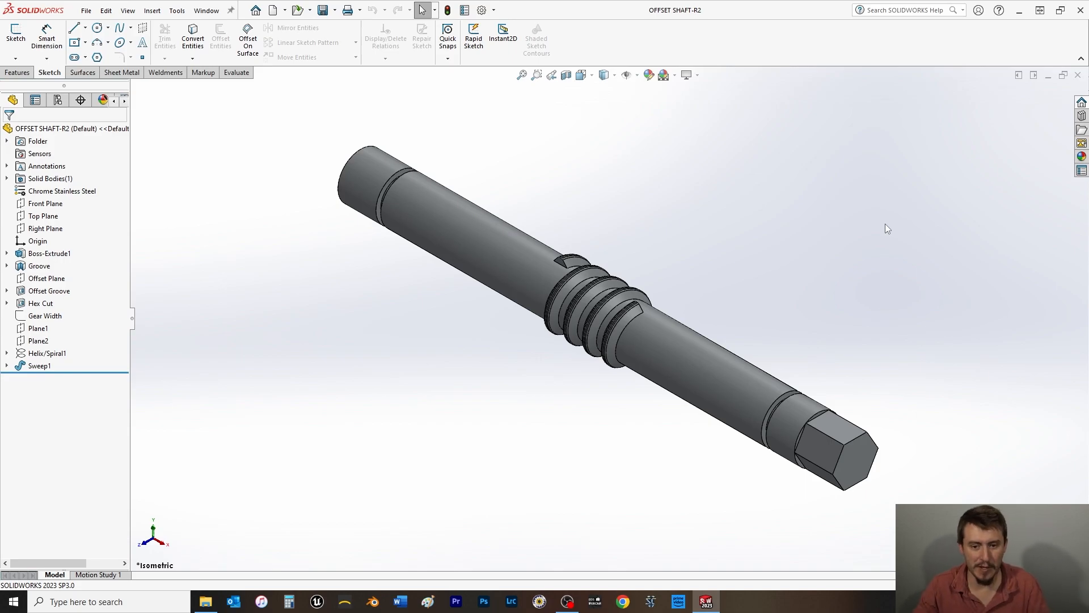
Step: Sketch a circle on Plane2 by converting the 0.6 in diameter shaft edge near the hex end, and close the sketch
{"action": "left_click", "coordinate": [37, 341]}
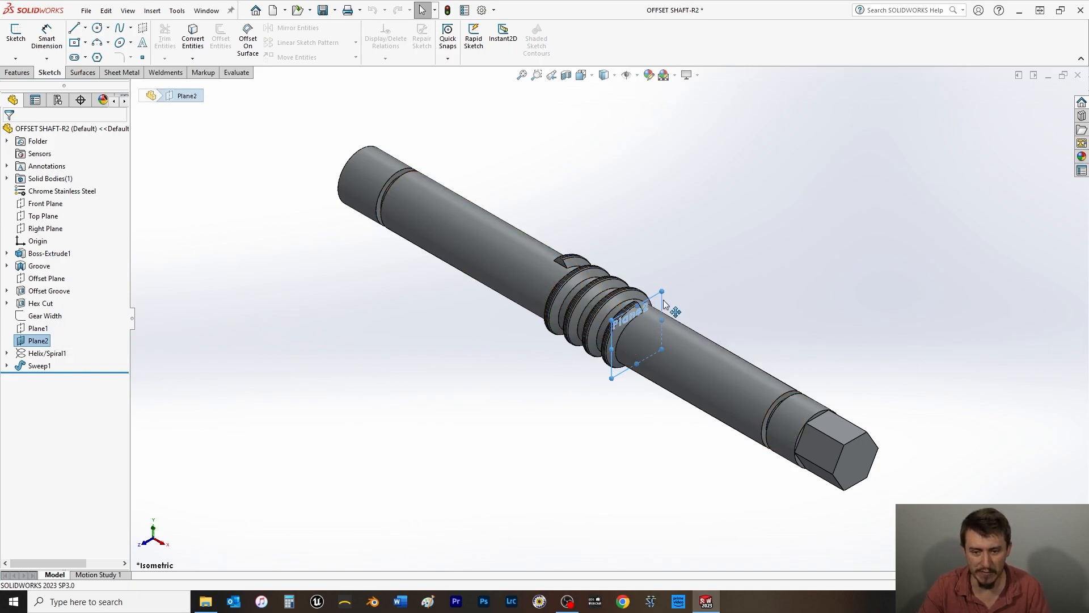
{"action": "left_click", "coordinate": [16, 35]}
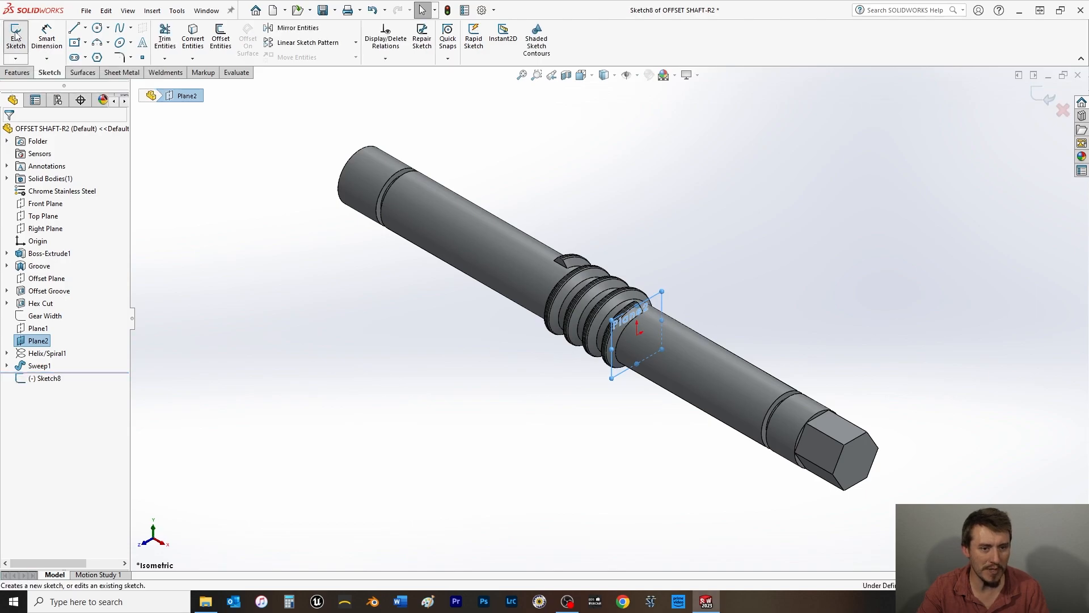
{"action": "left_click", "coordinate": [194, 41]}
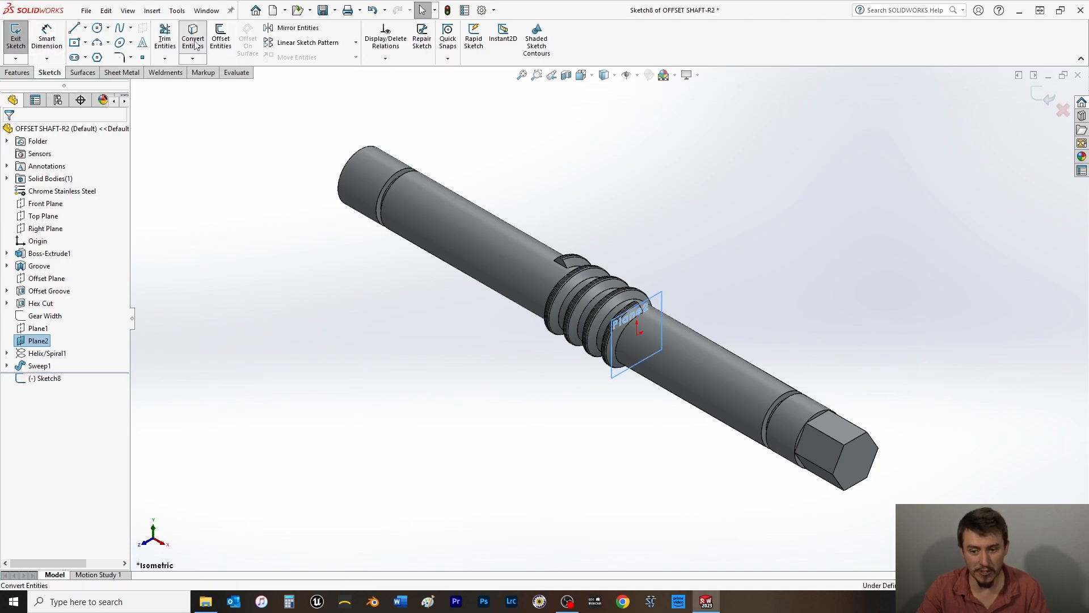
{"action": "left_click", "coordinate": [783, 396]}
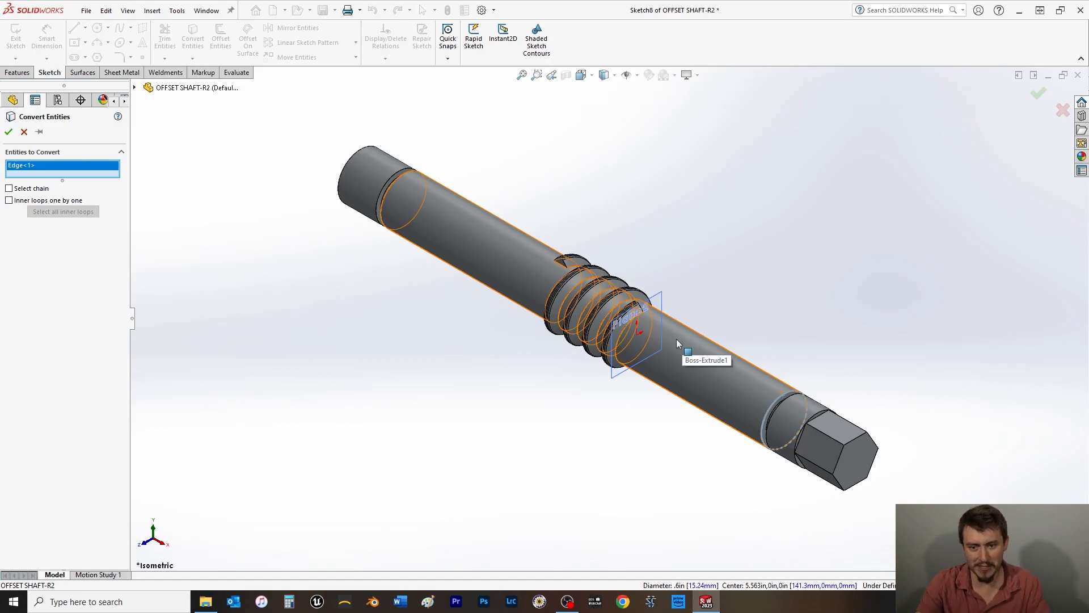
{"action": "scroll", "coordinate": [649, 315], "scroll_direction": "down", "scroll_amount": 5}
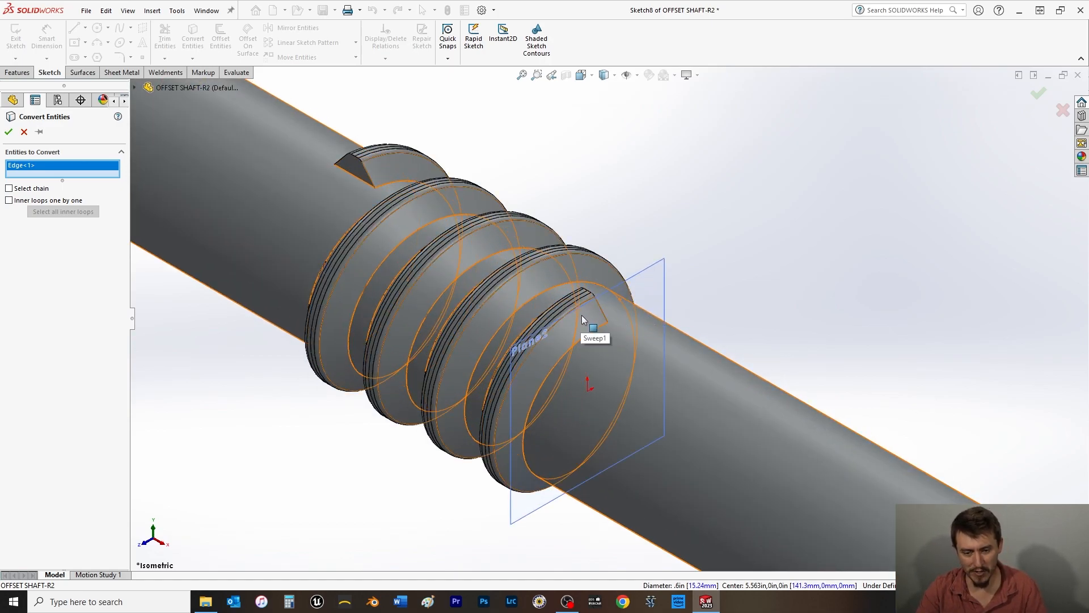
{"action": "scroll", "coordinate": [583, 294], "scroll_direction": "up", "scroll_amount": 6}
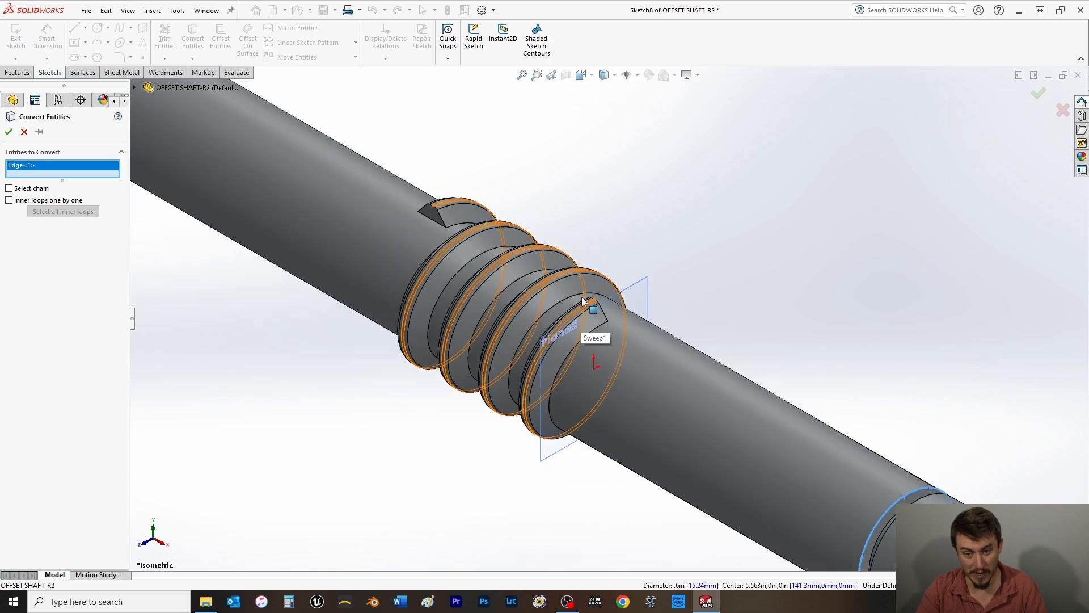
{"action": "left_click", "coordinate": [8, 132]}
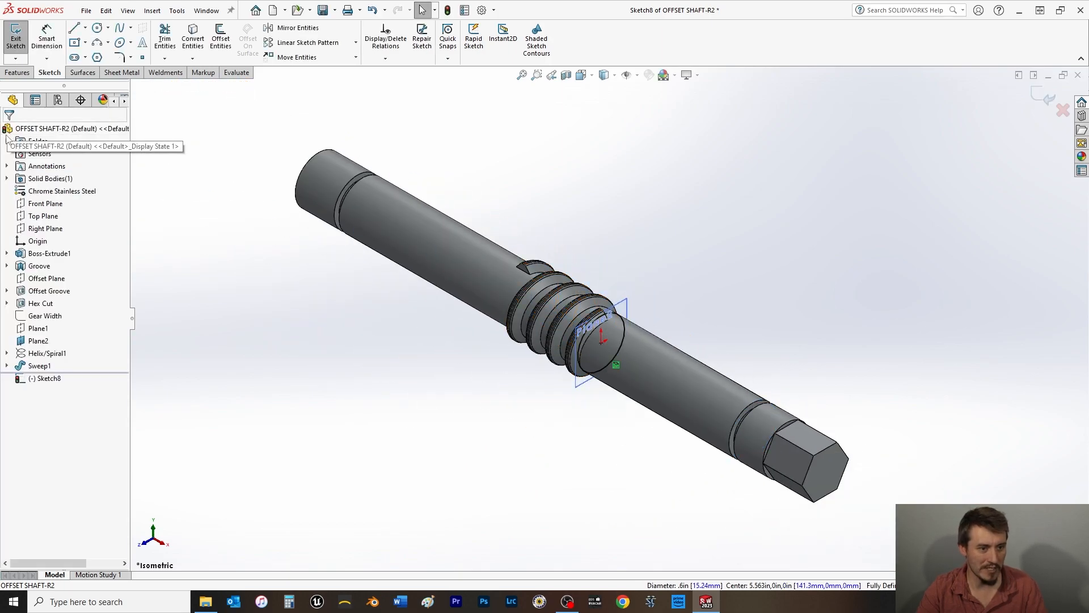
{"action": "left_click", "coordinate": [16, 41]}
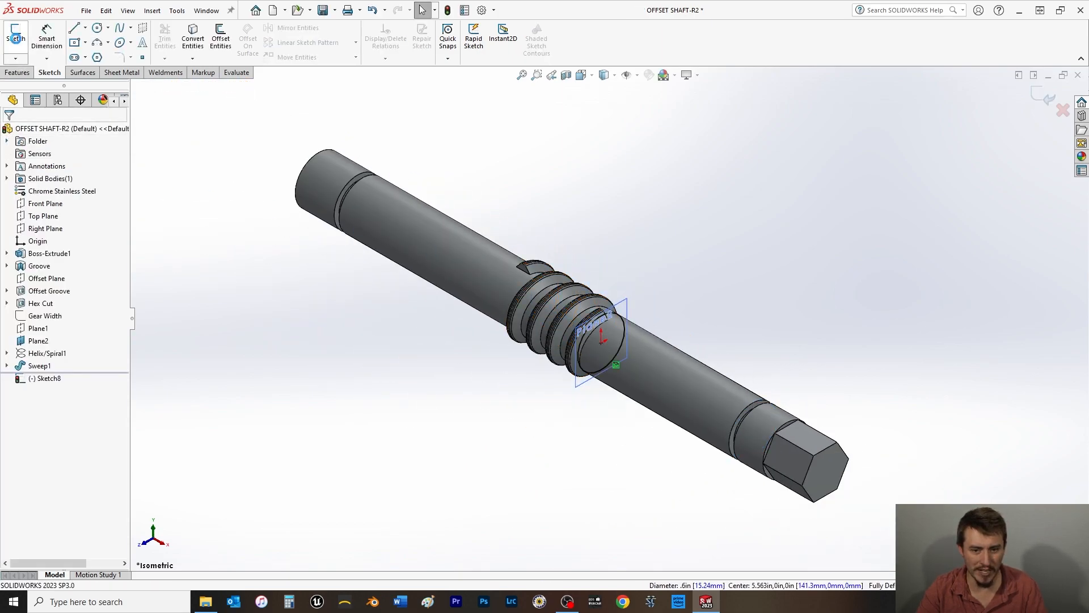
Step: Define a clockwise helix from the converted circle with height 0.625 in, pitch 0.25 in and start angle 90 degrees
{"action": "left_click", "coordinate": [152, 10]}
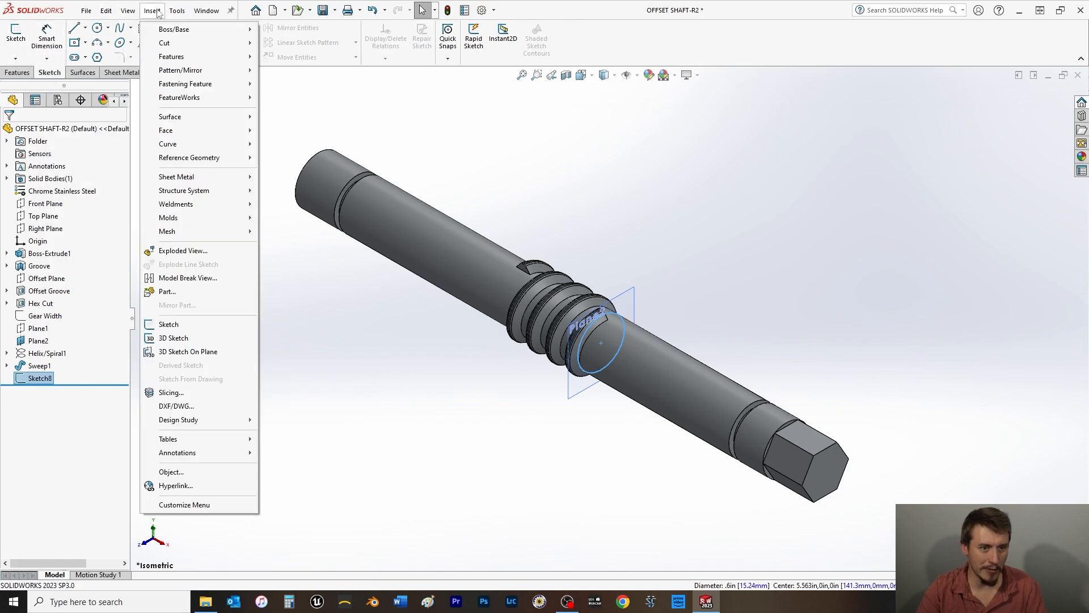
{"action": "mouse_move", "coordinate": [209, 149]}
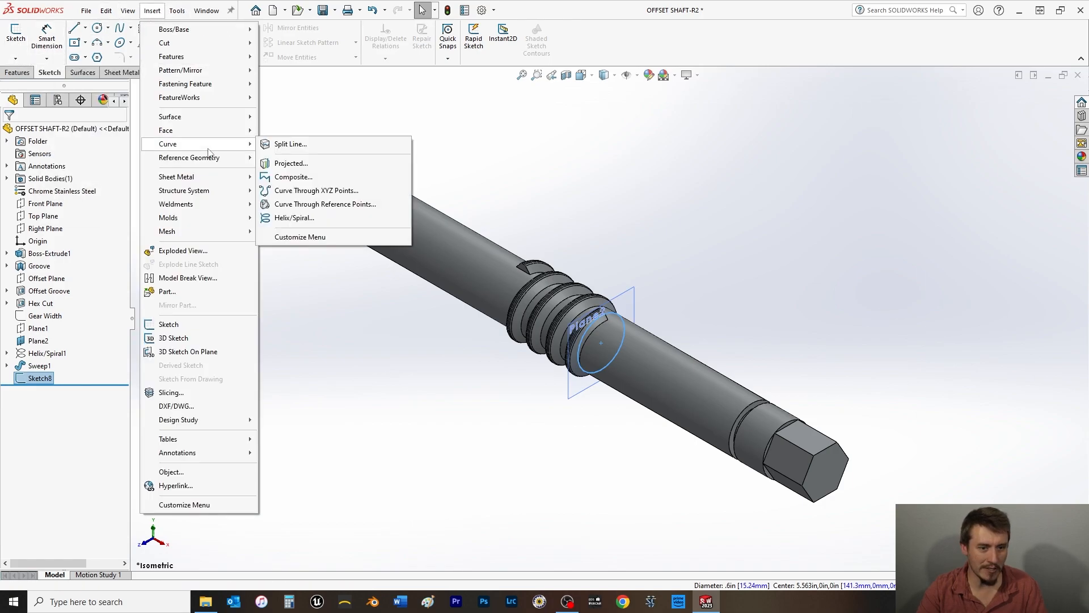
{"action": "left_click", "coordinate": [320, 220]}
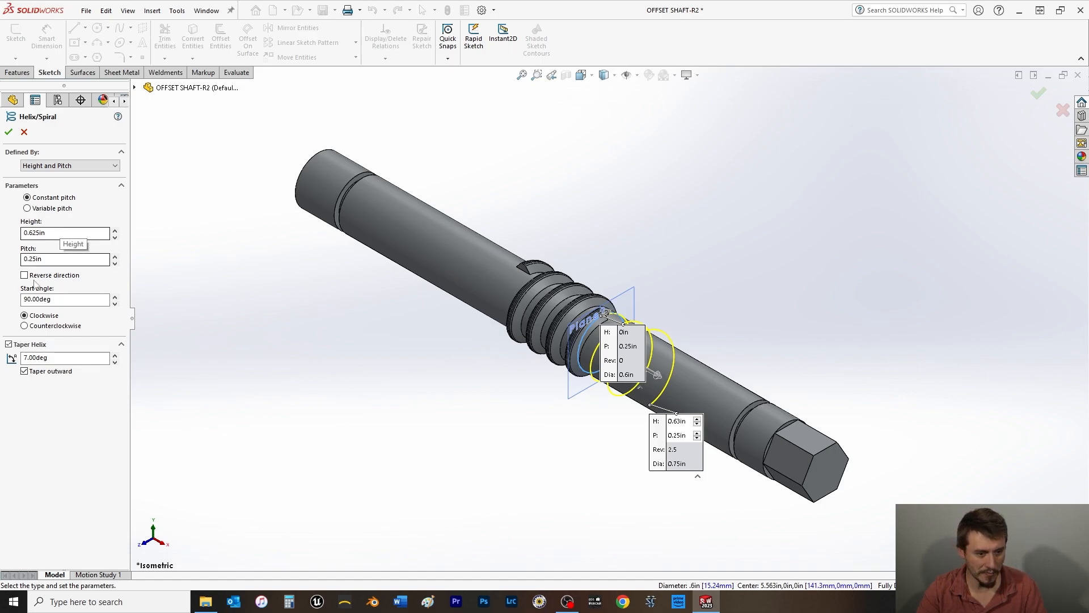
Step: Taper the helix inward by 7 degrees, create it, and hide Plane2
{"action": "left_click", "coordinate": [8, 345]}
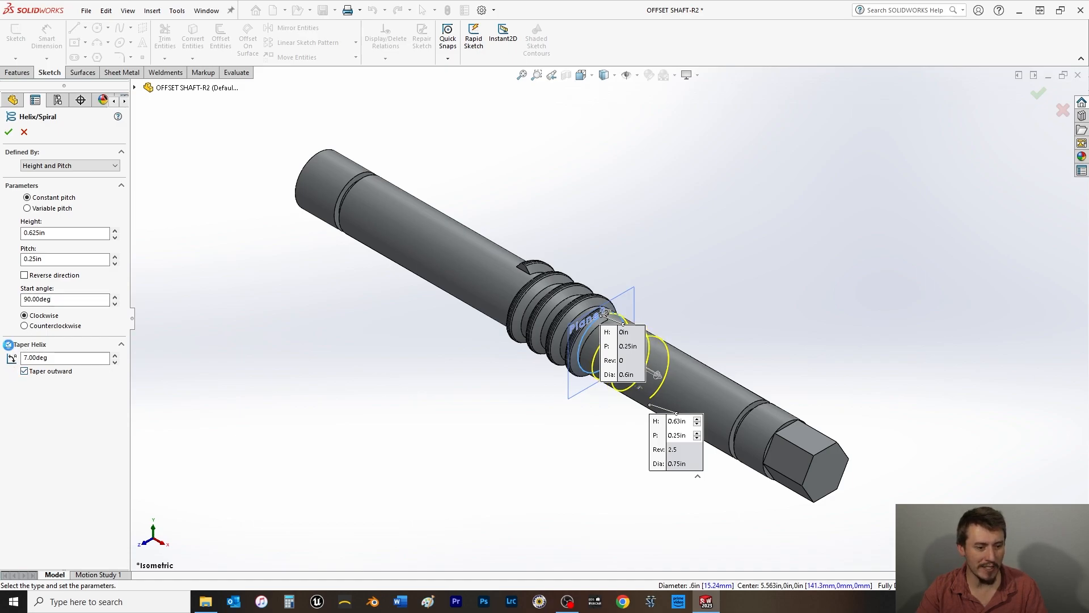
{"action": "left_click", "coordinate": [8, 345]}
{"action": "type", "text": "7"}
{"action": "left_click", "coordinate": [25, 373]}
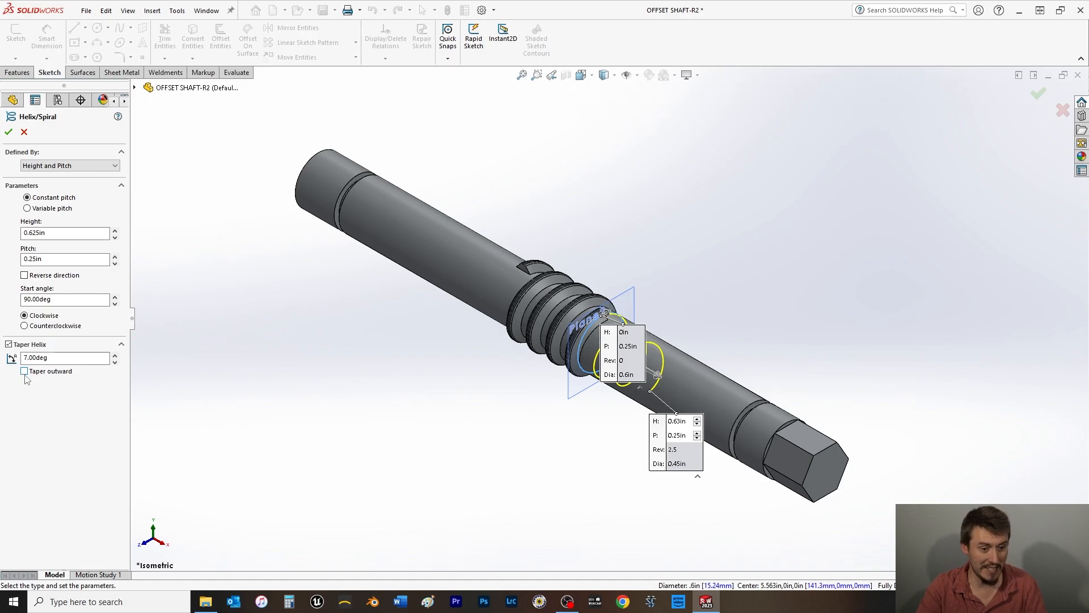
{"action": "left_click", "coordinate": [9, 132]}
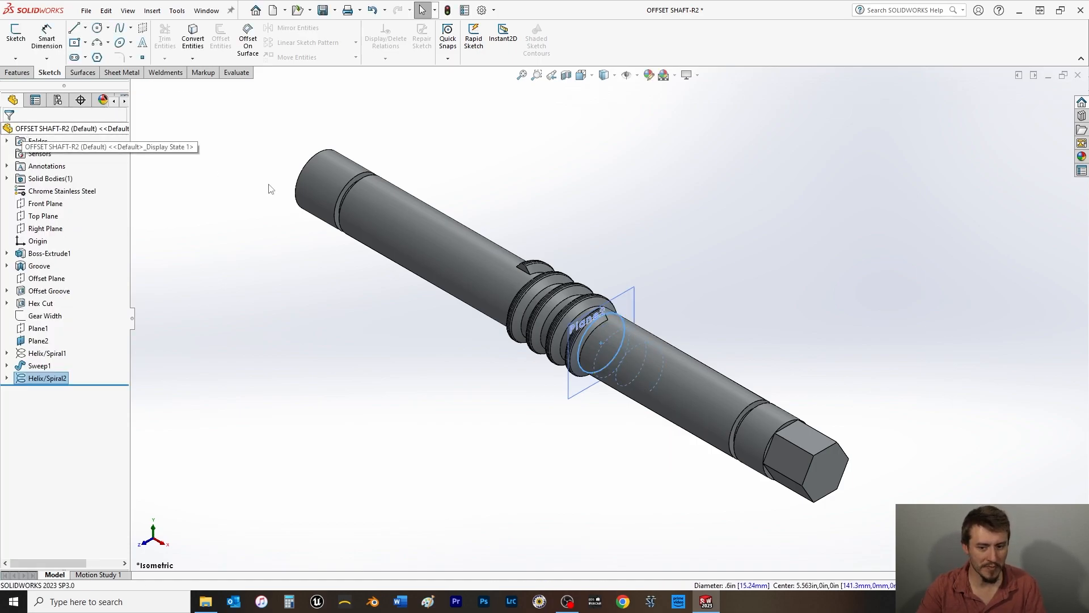
{"action": "right_click", "coordinate": [634, 293]}
{"action": "left_click", "coordinate": [635, 190]}
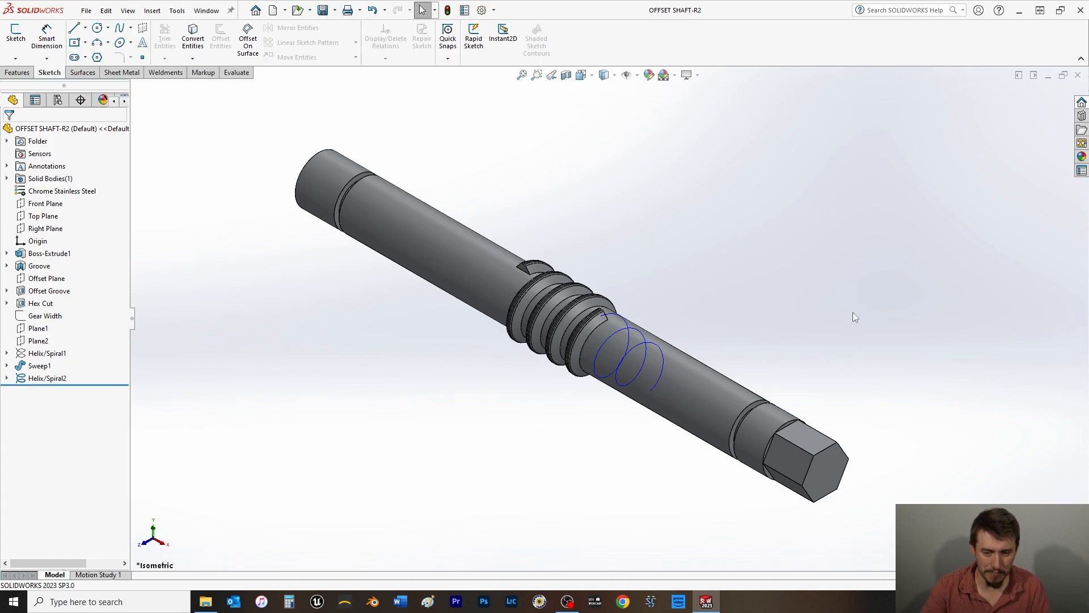
Step: Sweep the end face of the thread near the hex end along the tapered helix as a boss
{"action": "middle_click_drag", "start_coordinate": [901, 315], "coordinate": [783, 463]}
{"action": "scroll", "coordinate": [592, 401], "scroll_direction": "down", "scroll_amount": 5}
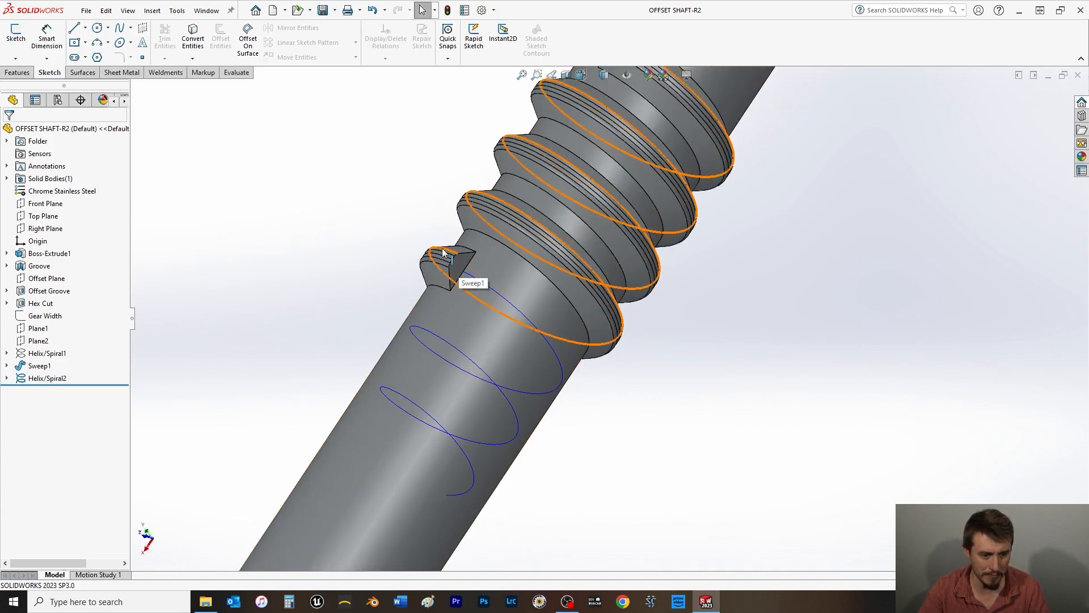
{"action": "left_click", "coordinate": [17, 72]}
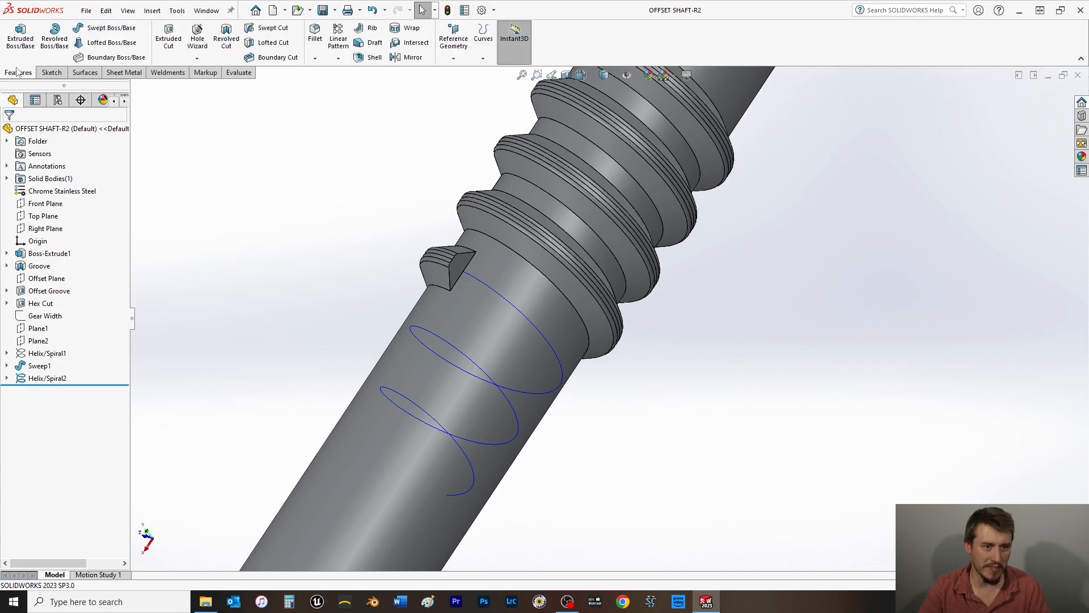
{"action": "left_click", "coordinate": [106, 29]}
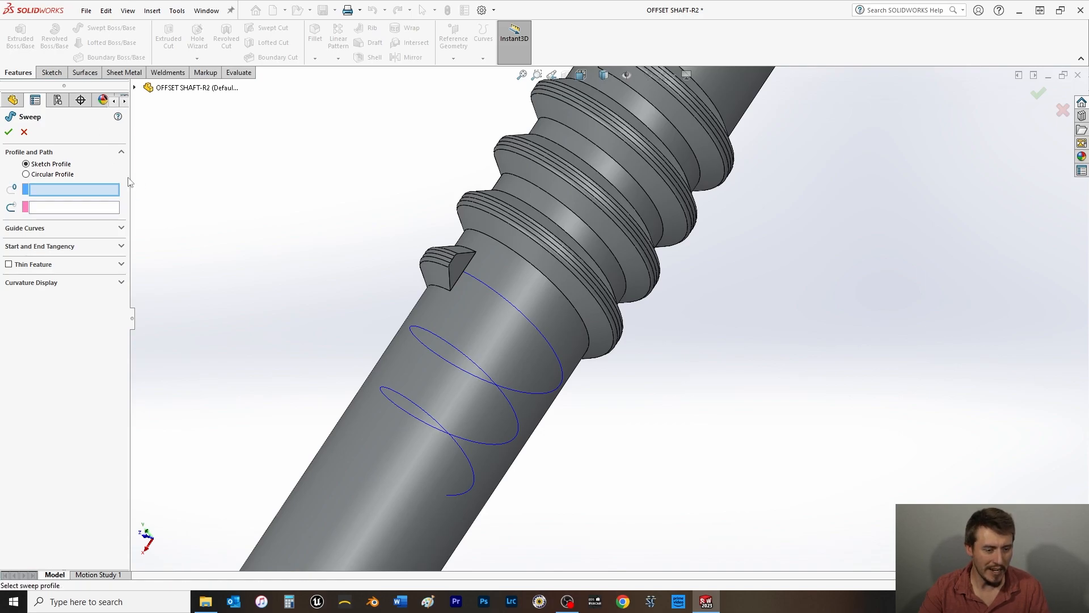
{"action": "left_click", "coordinate": [460, 265]}
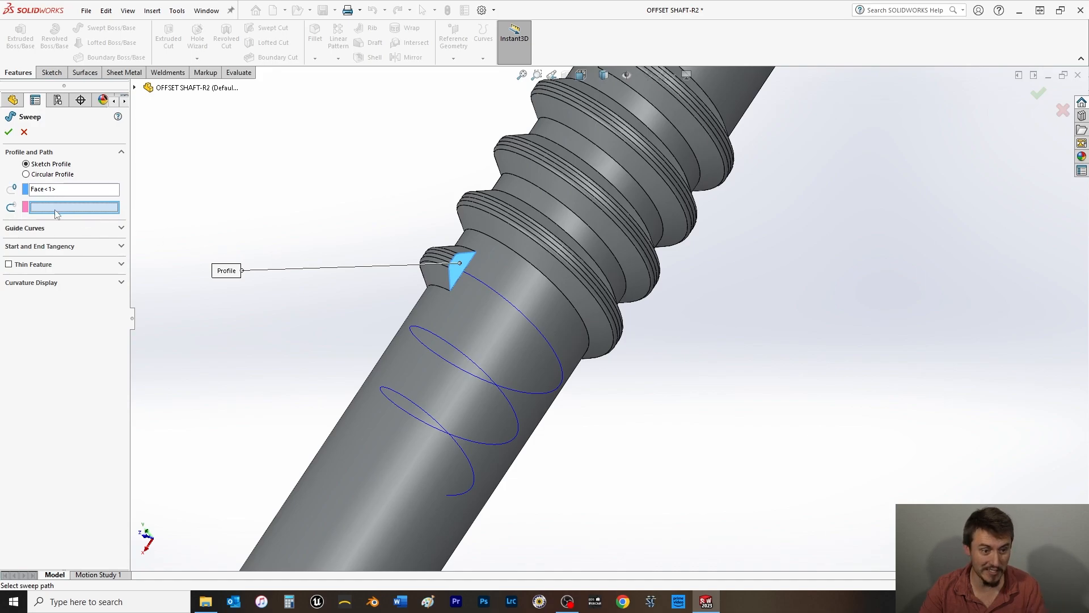
{"action": "left_click", "coordinate": [512, 304]}
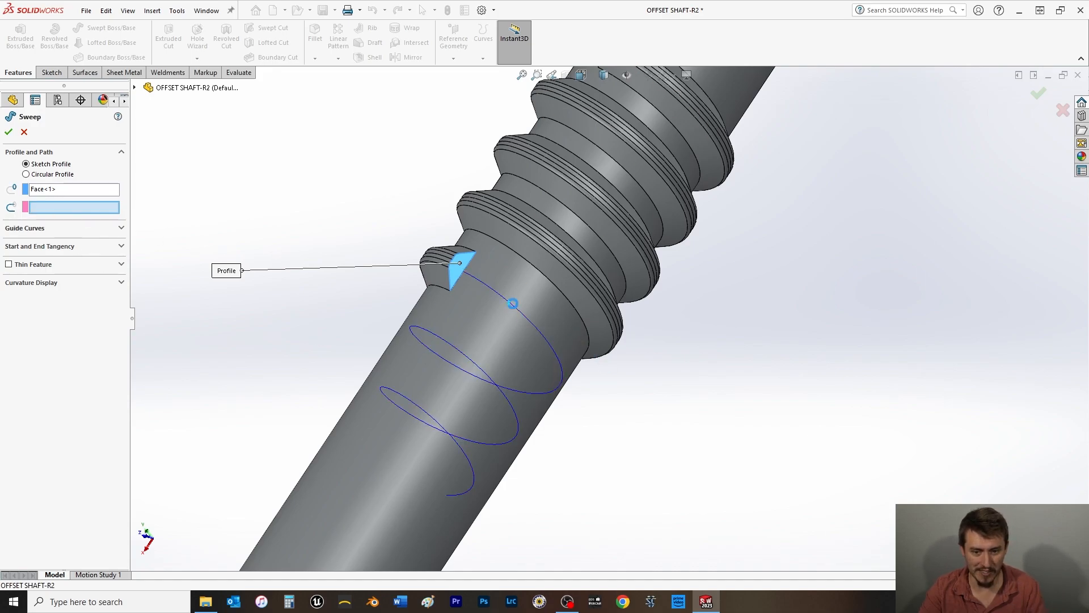
{"action": "left_click", "coordinate": [8, 132]}
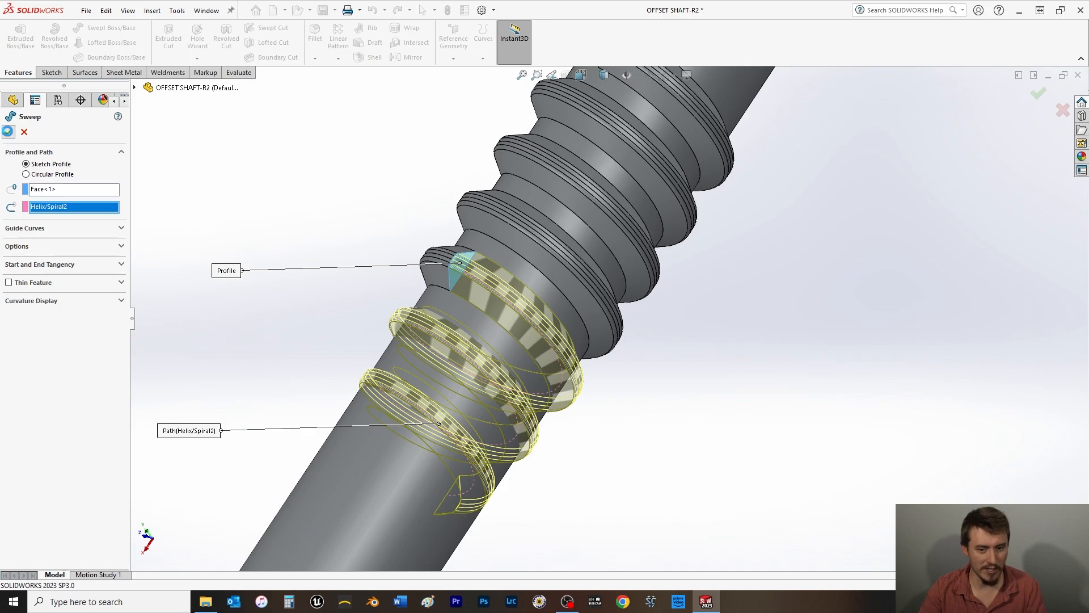
{"action": "left_click", "coordinate": [328, 190]}
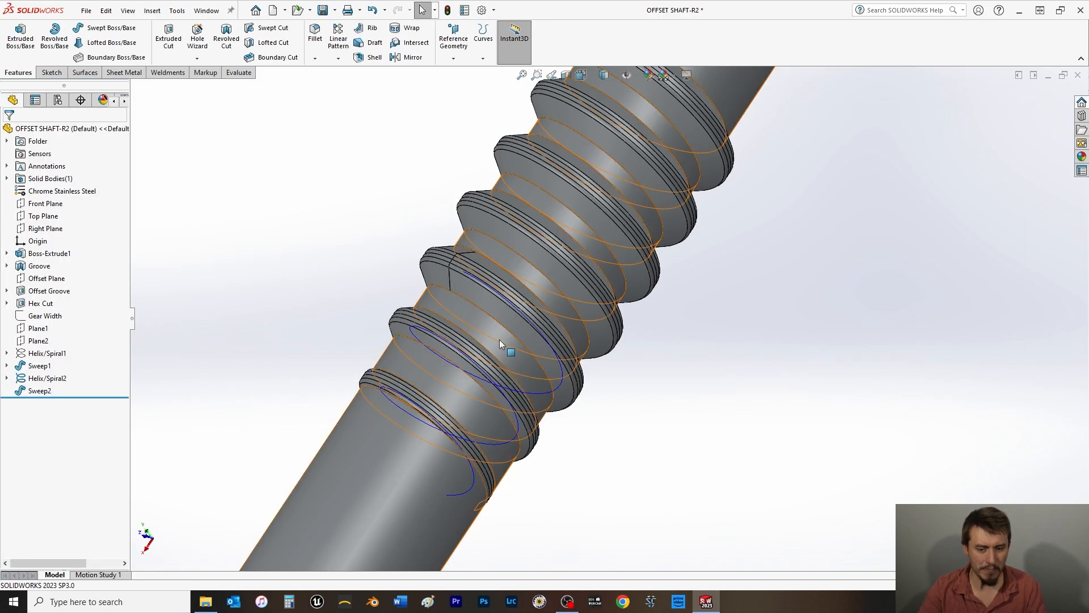
Step: Hide the tapered helix curve of the thread fade near the hex end
{"action": "right_click", "coordinate": [410, 331]}
{"action": "left_click", "coordinate": [436, 318]}
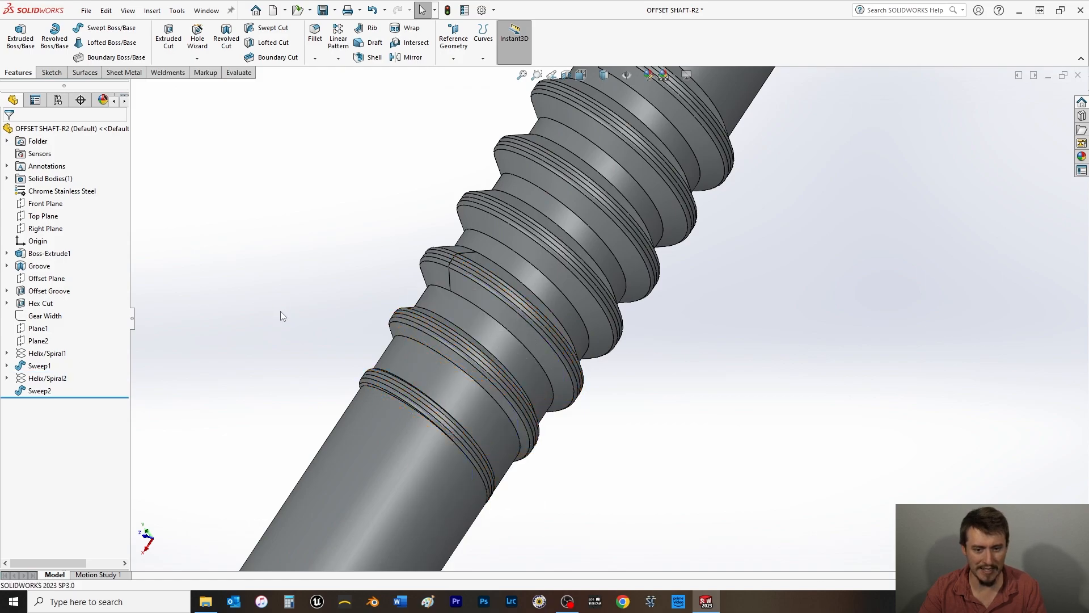
{"action": "middle_click_drag", "start_coordinate": [265, 347], "coordinate": [404, 214]}
{"action": "scroll", "coordinate": [433, 329], "scroll_direction": "up", "scroll_amount": 3}
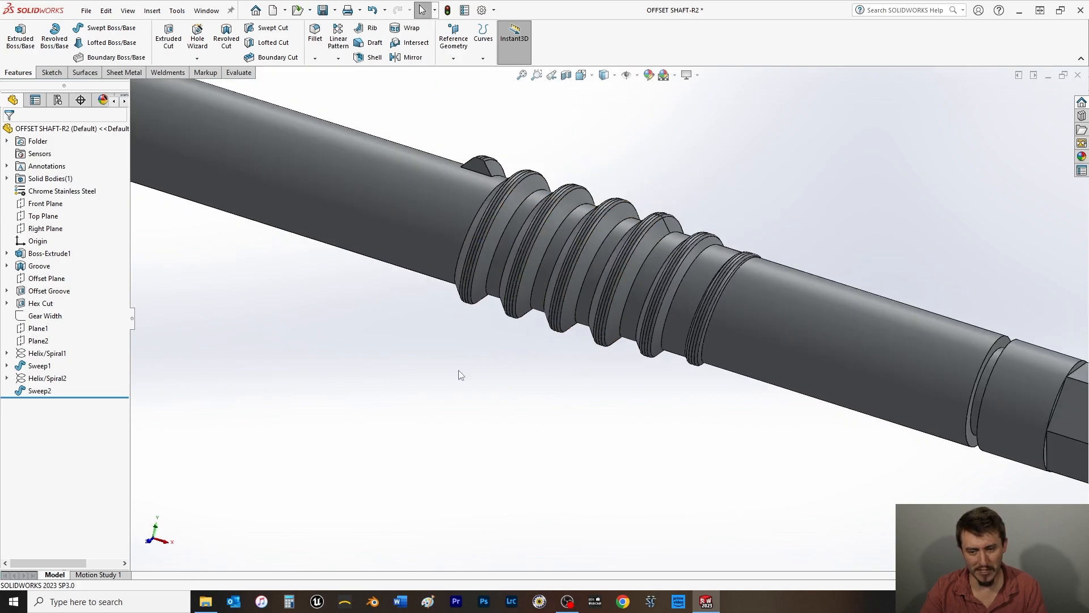
{"action": "scroll", "coordinate": [460, 379], "scroll_direction": "up", "scroll_amount": 4}
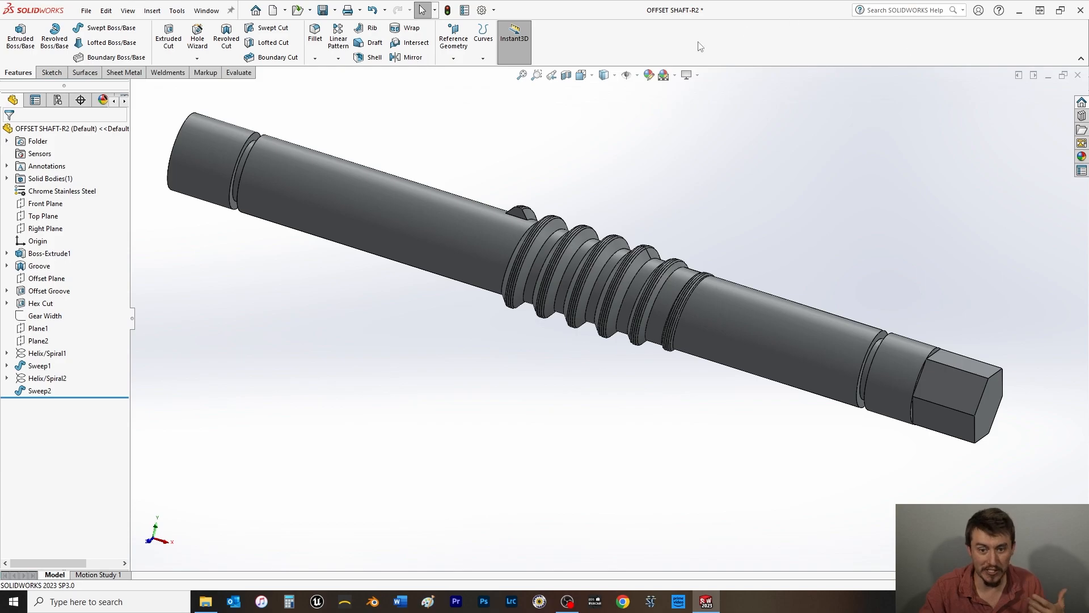
Step: Sketch a circle on Plane1 by converting the 0.6 in diameter groove edge near the plain shaft end, close the sketch and hide Plane1
{"action": "middle_click_drag", "start_coordinate": [393, 178], "coordinate": [448, 289]}
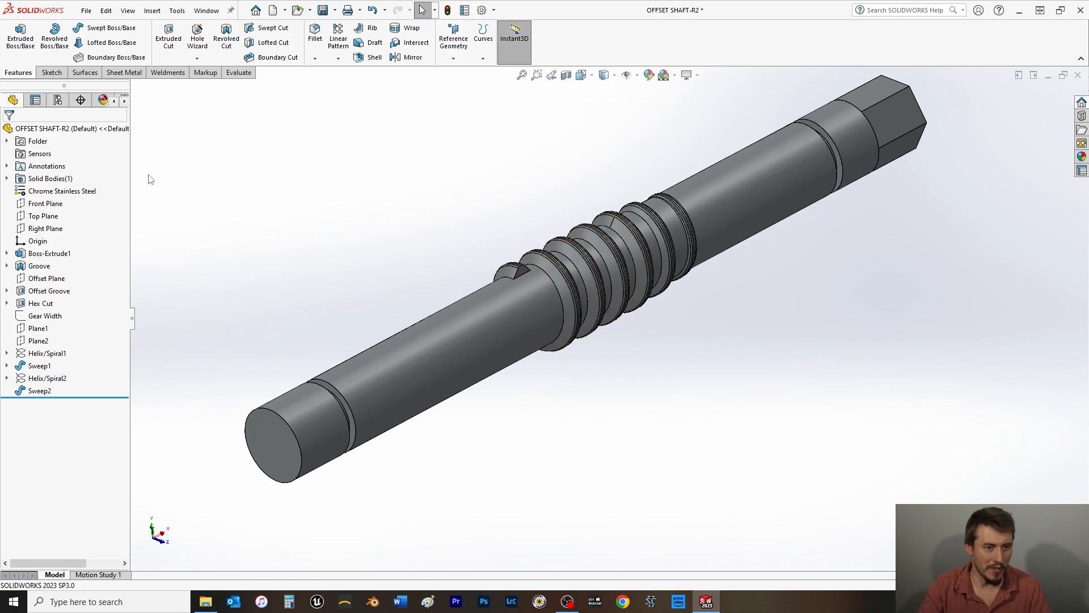
{"action": "left_click", "coordinate": [39, 330]}
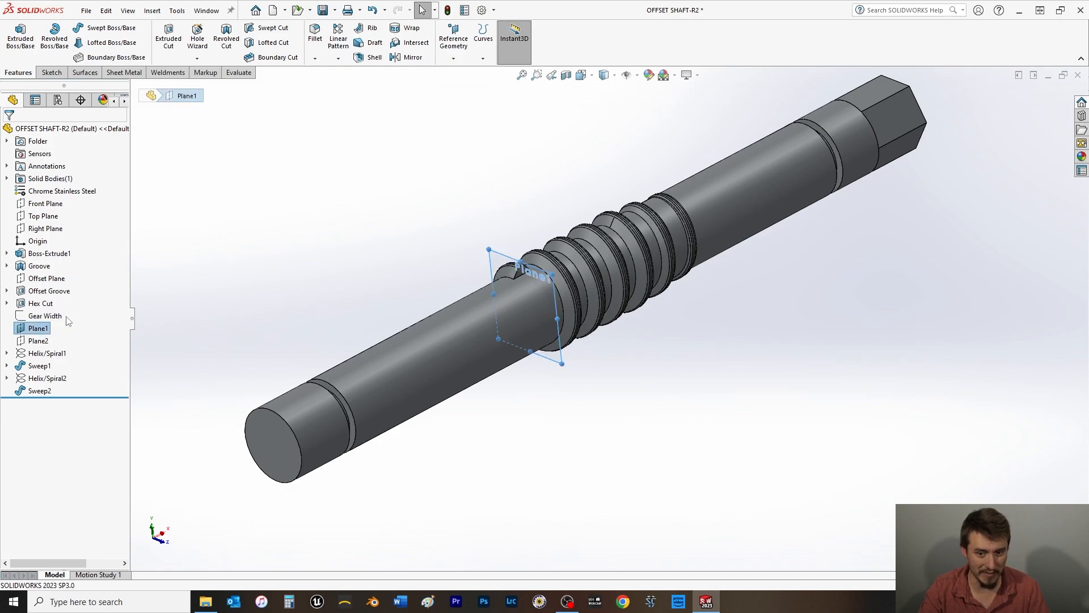
{"action": "left_click", "coordinate": [50, 73]}
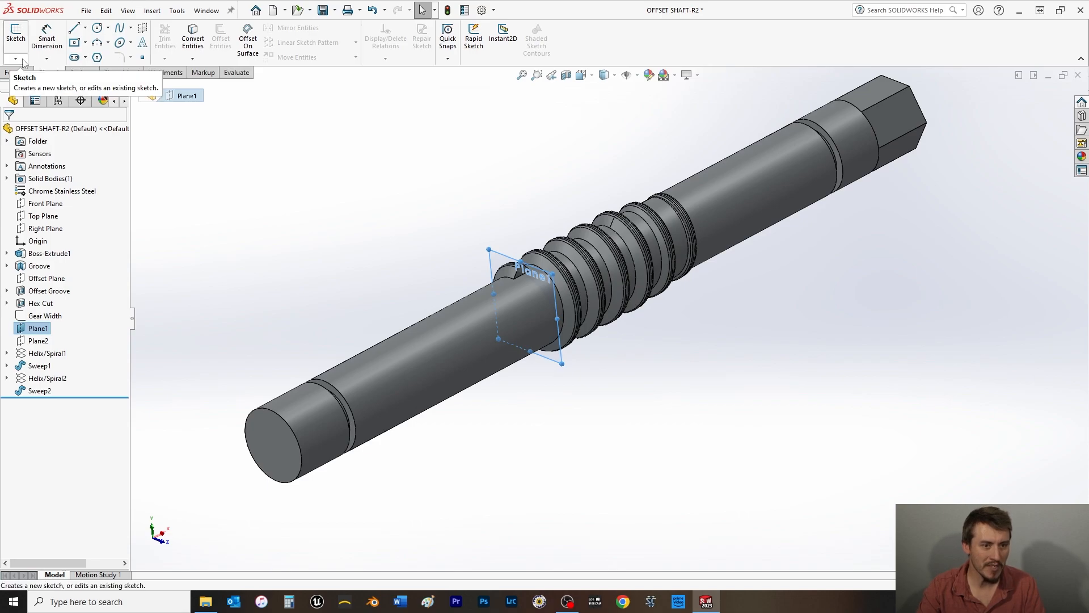
{"action": "left_click", "coordinate": [16, 34]}
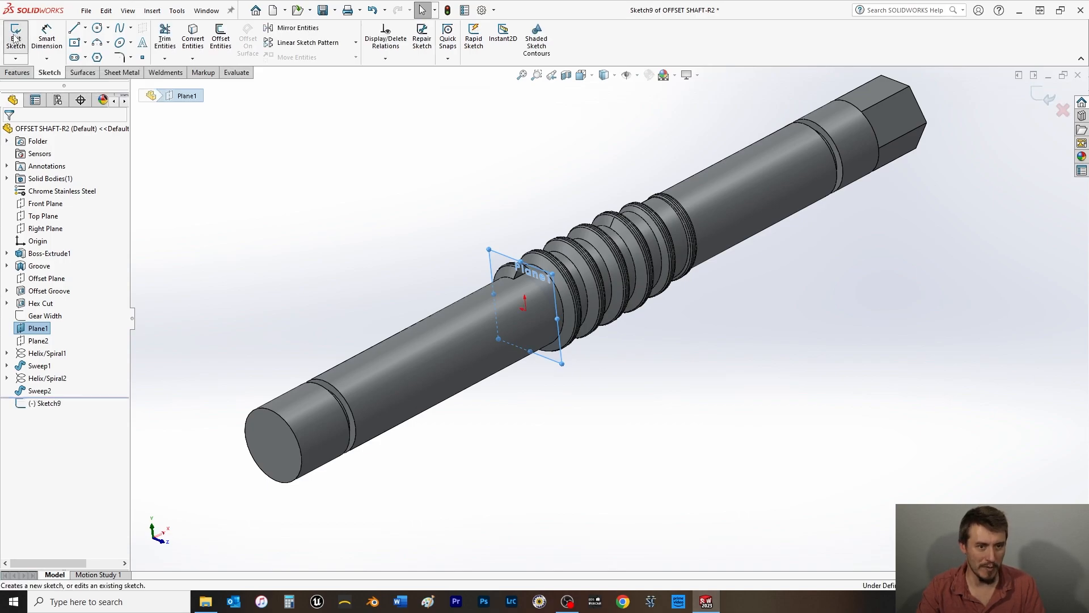
{"action": "left_click", "coordinate": [193, 40]}
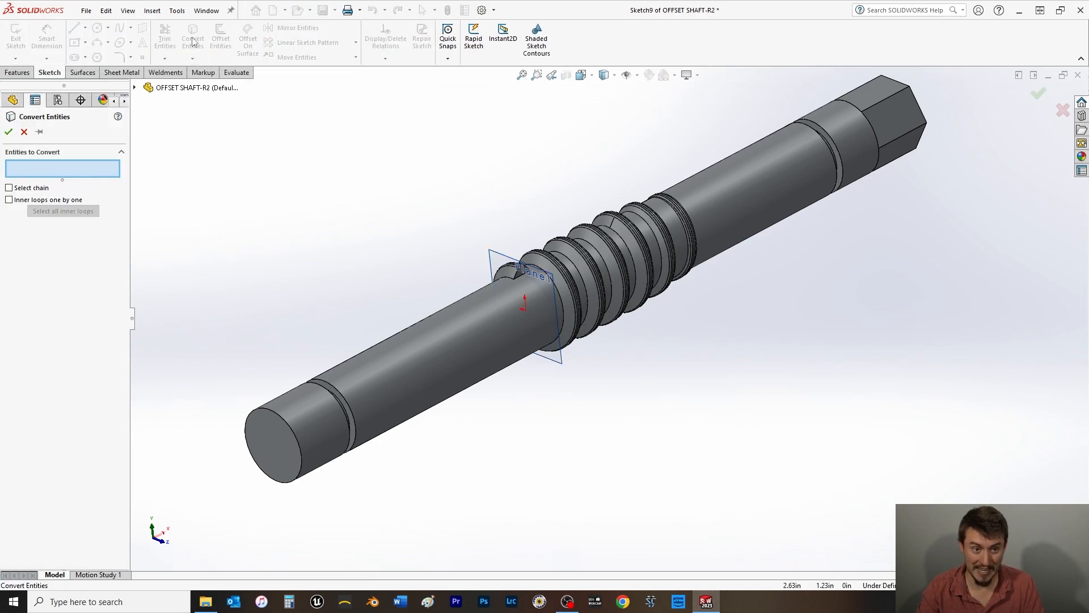
{"action": "left_click", "coordinate": [322, 384]}
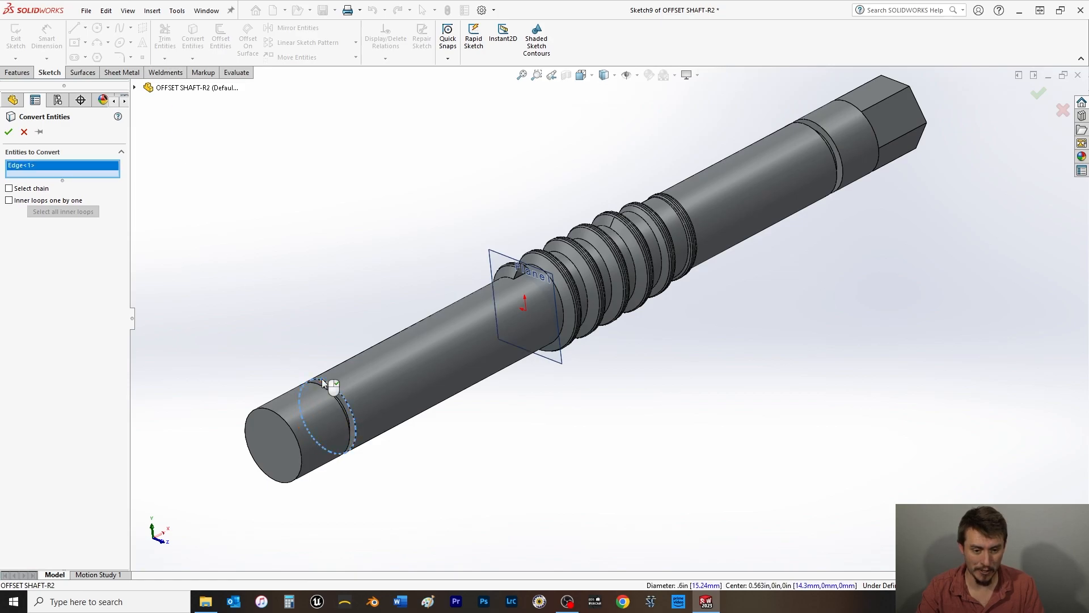
{"action": "left_click", "coordinate": [9, 132]}
{"action": "left_click", "coordinate": [16, 38]}
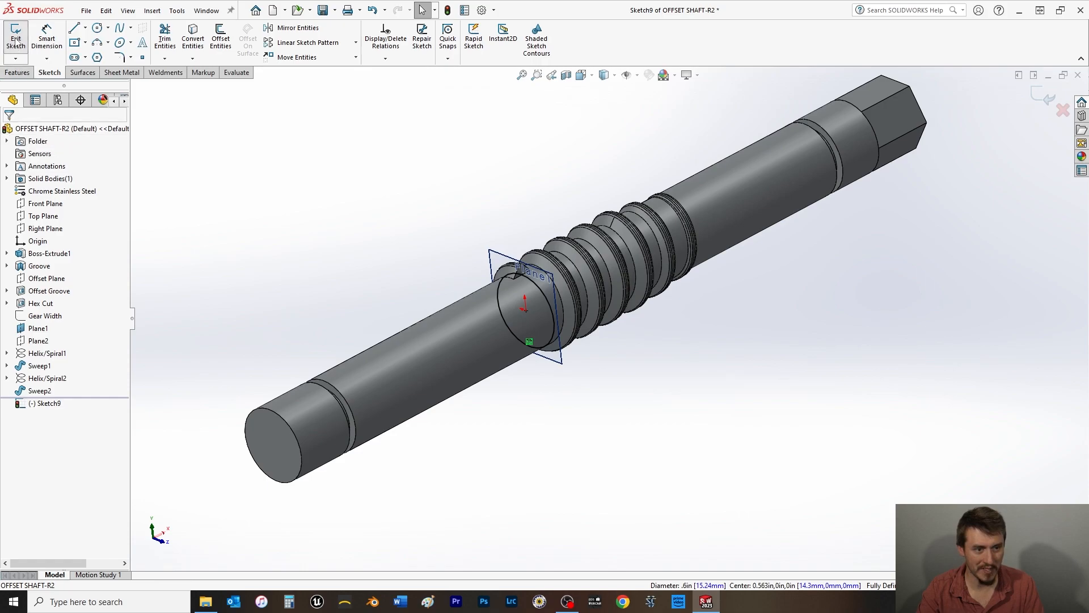
{"action": "right_click", "coordinate": [498, 261]}
{"action": "left_click", "coordinate": [541, 241]}
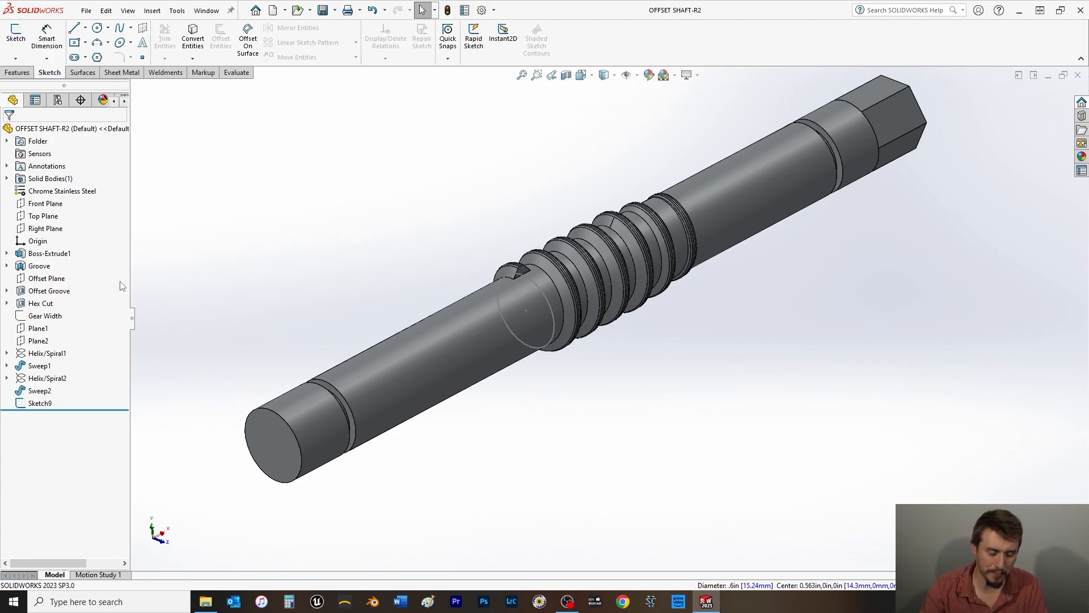
Step: Create a reversed helix from the Plane1 circle with height 0.625 in, pitch 0.25 in, start angle 90 degrees and a 7 degree inward taper
{"action": "left_click", "coordinate": [39, 403]}
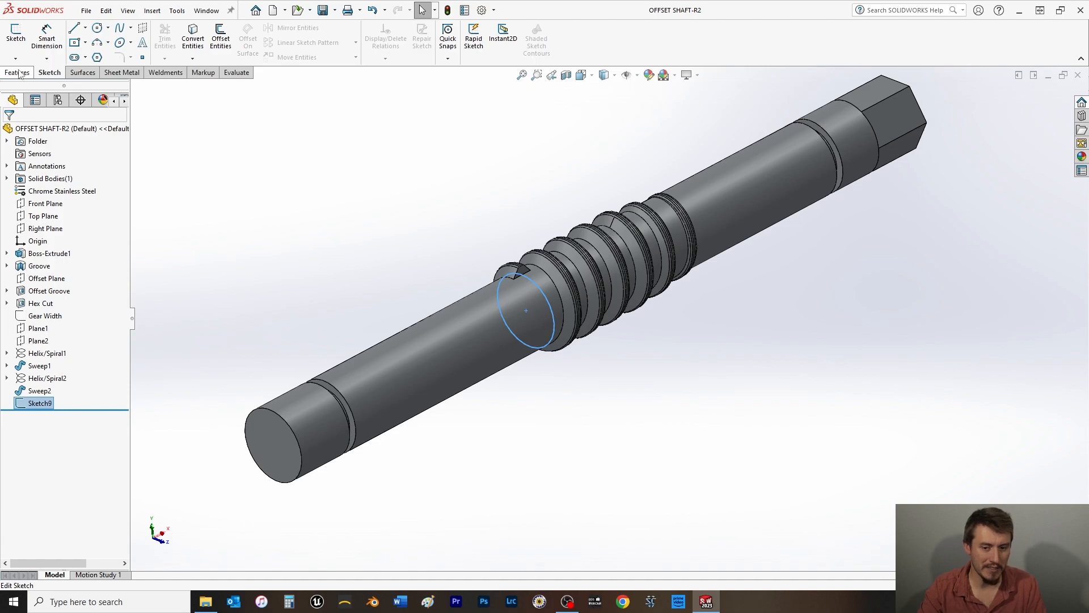
{"action": "left_click", "coordinate": [152, 10]}
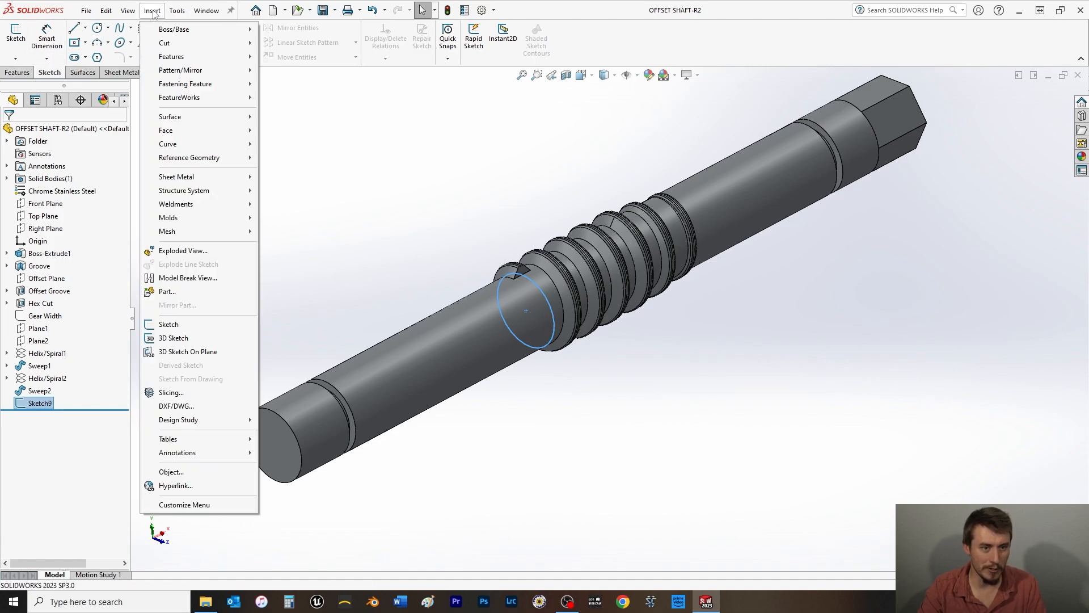
{"action": "mouse_move", "coordinate": [203, 146]}
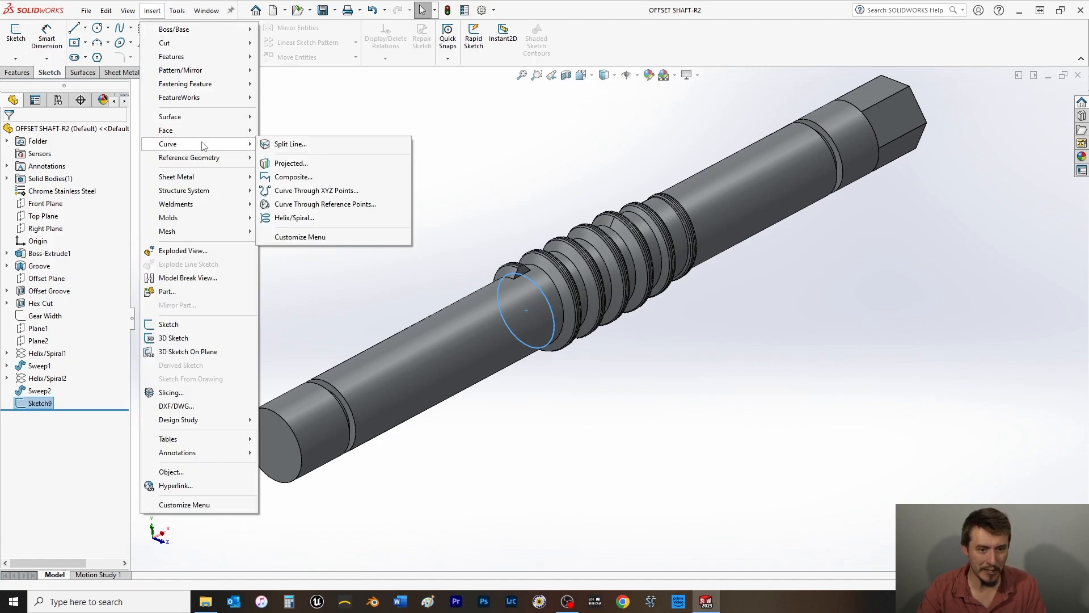
{"action": "left_click", "coordinate": [295, 218]}
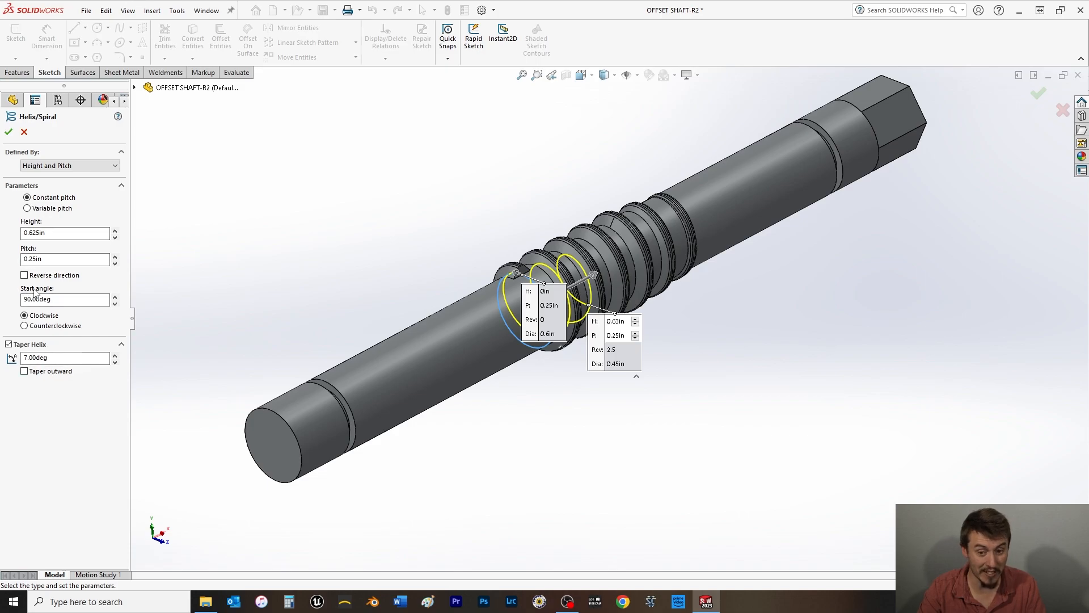
{"action": "left_click", "coordinate": [24, 275]}
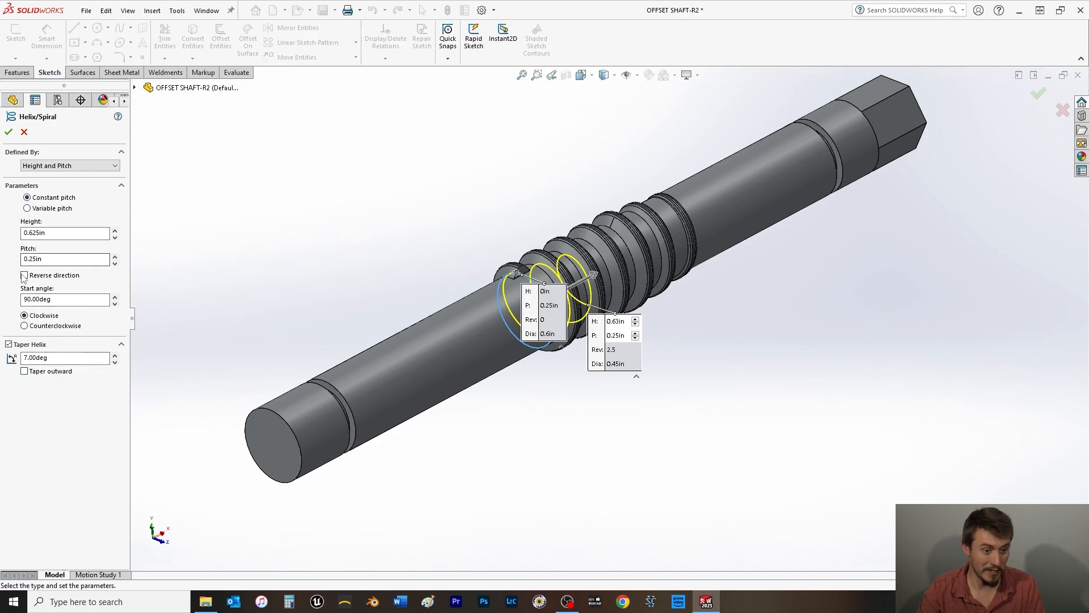
{"action": "left_click", "coordinate": [24, 326]}
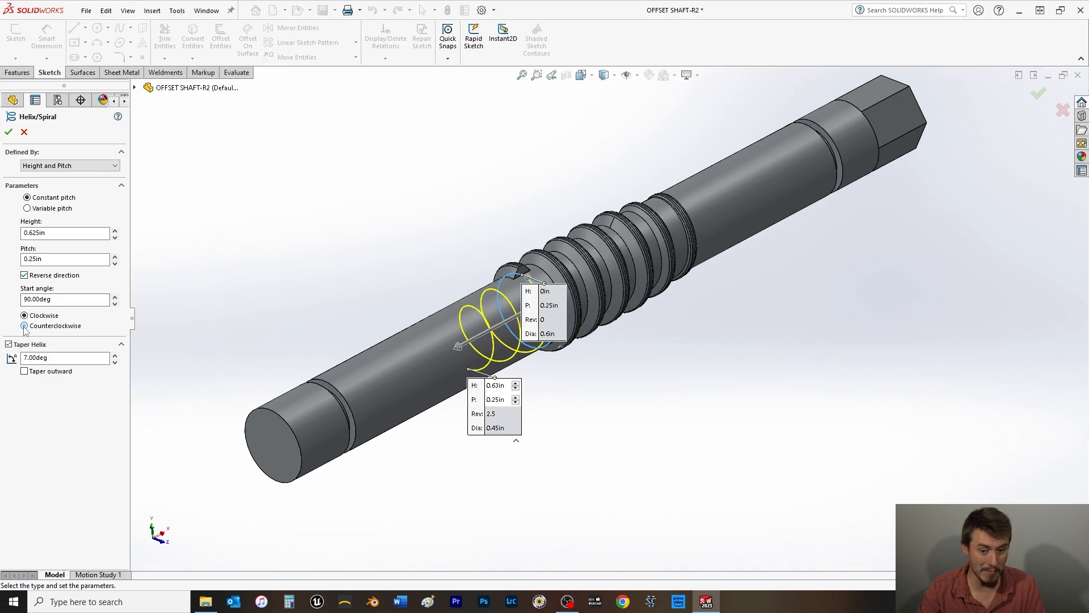
{"action": "left_click", "coordinate": [8, 132]}
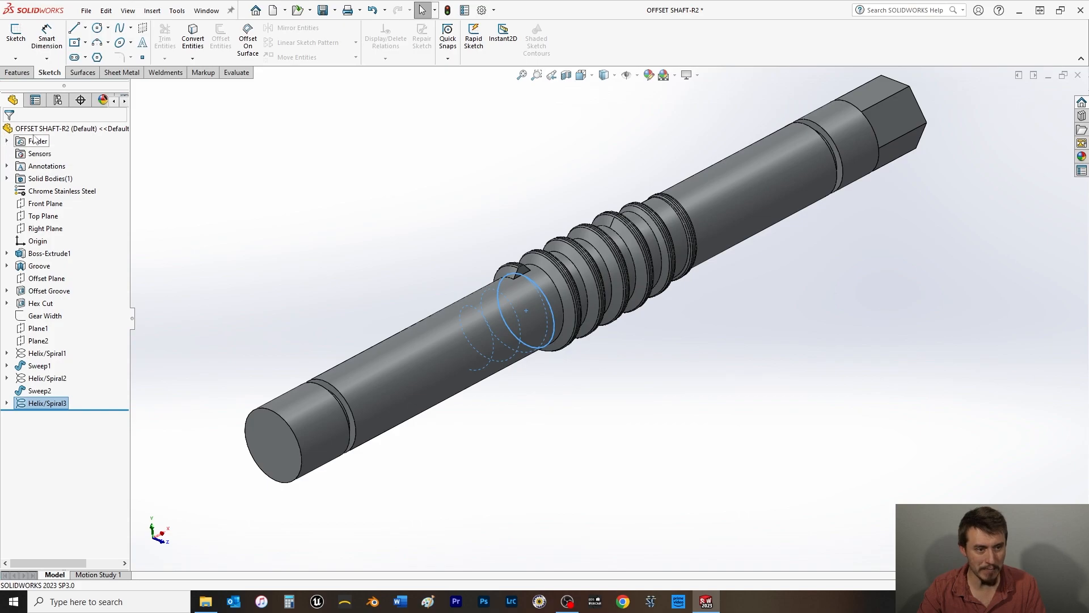
{"action": "left_click", "coordinate": [348, 220]}
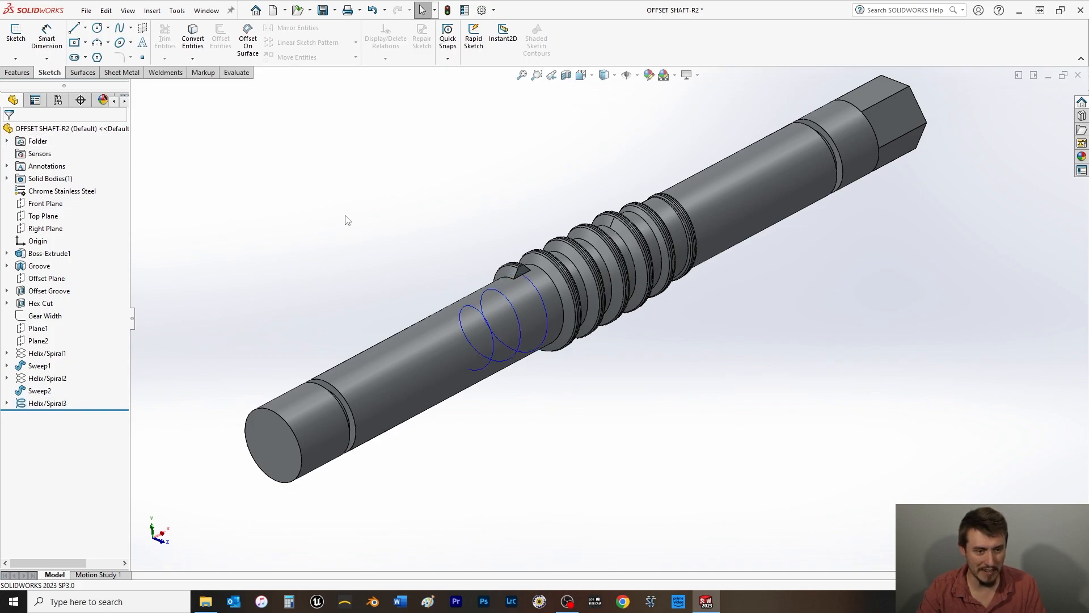
Step: Sweep the thread's end face nearest the plain shaft end along the new tapered helix as a boss
{"action": "left_click", "coordinate": [18, 72]}
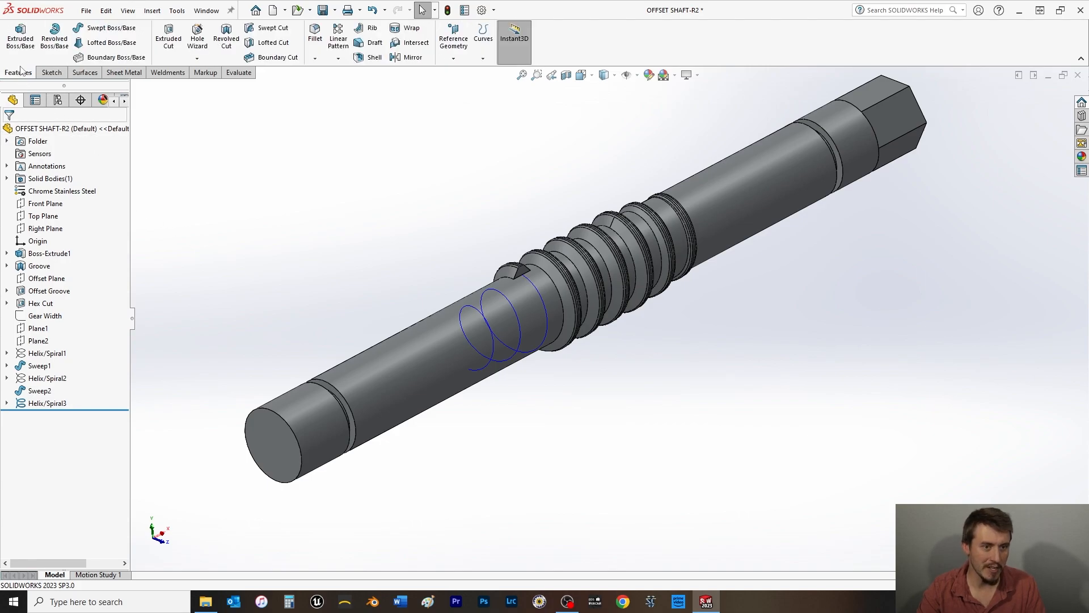
{"action": "left_click", "coordinate": [116, 33]}
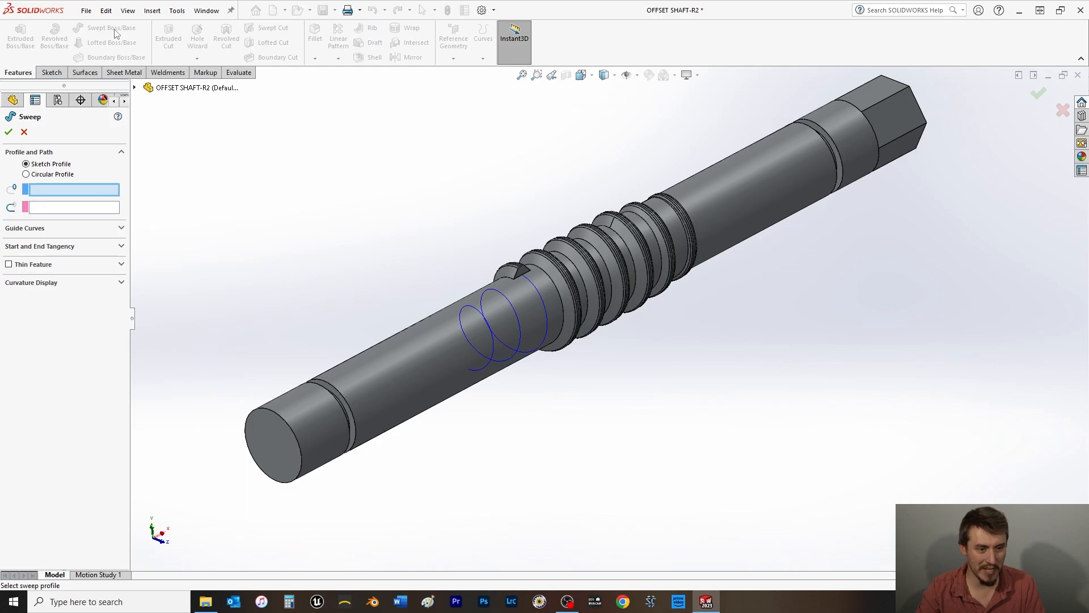
{"action": "scroll", "coordinate": [536, 281], "scroll_direction": "down", "scroll_amount": 8}
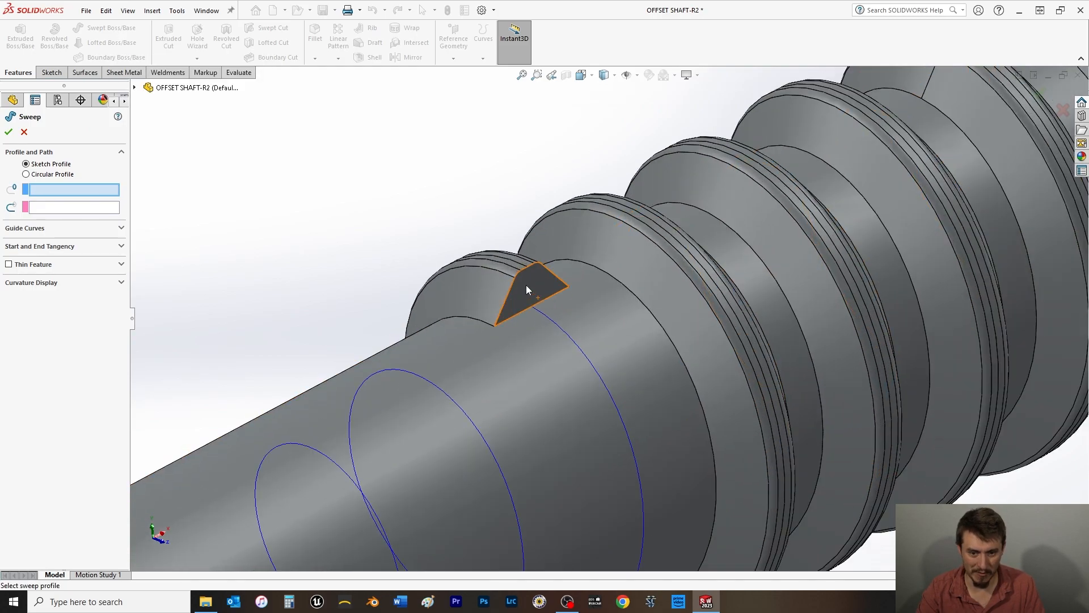
{"action": "left_click", "coordinate": [525, 288]}
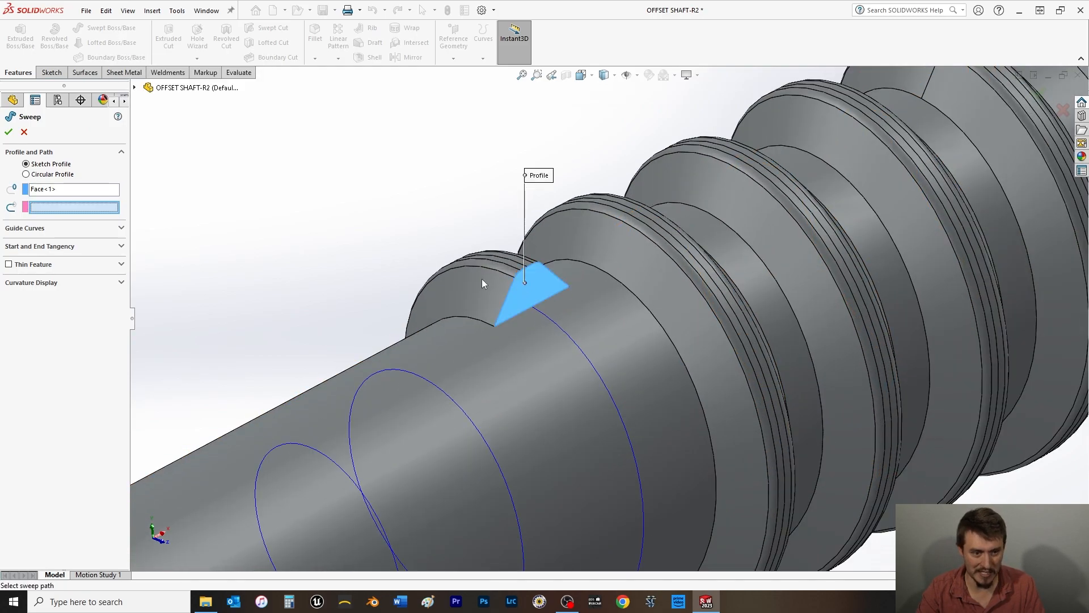
{"action": "left_click", "coordinate": [585, 354]}
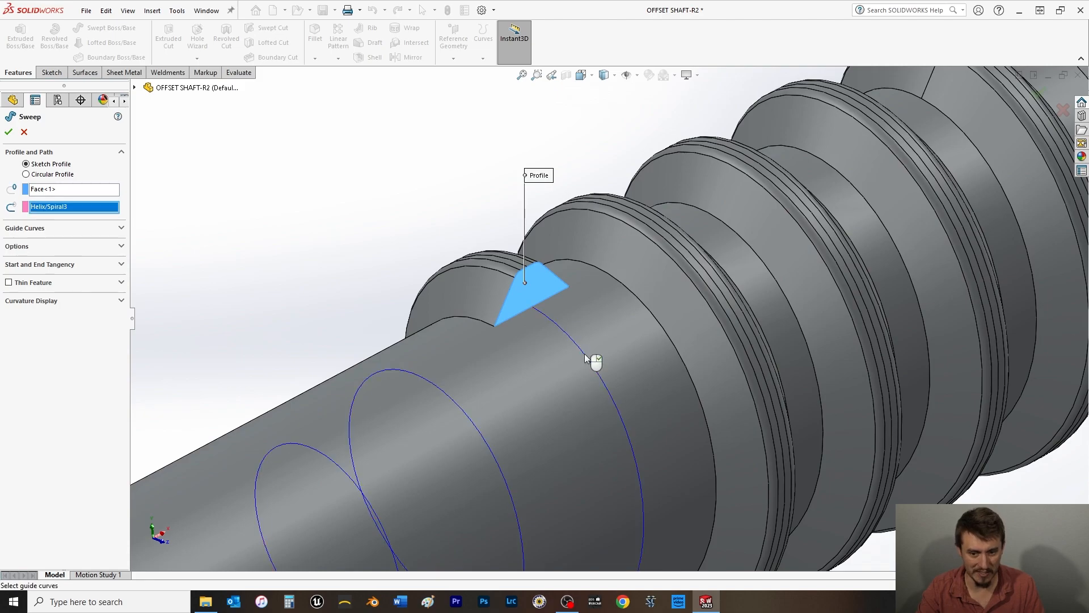
{"action": "scroll", "coordinate": [584, 379], "scroll_direction": "up", "scroll_amount": 8}
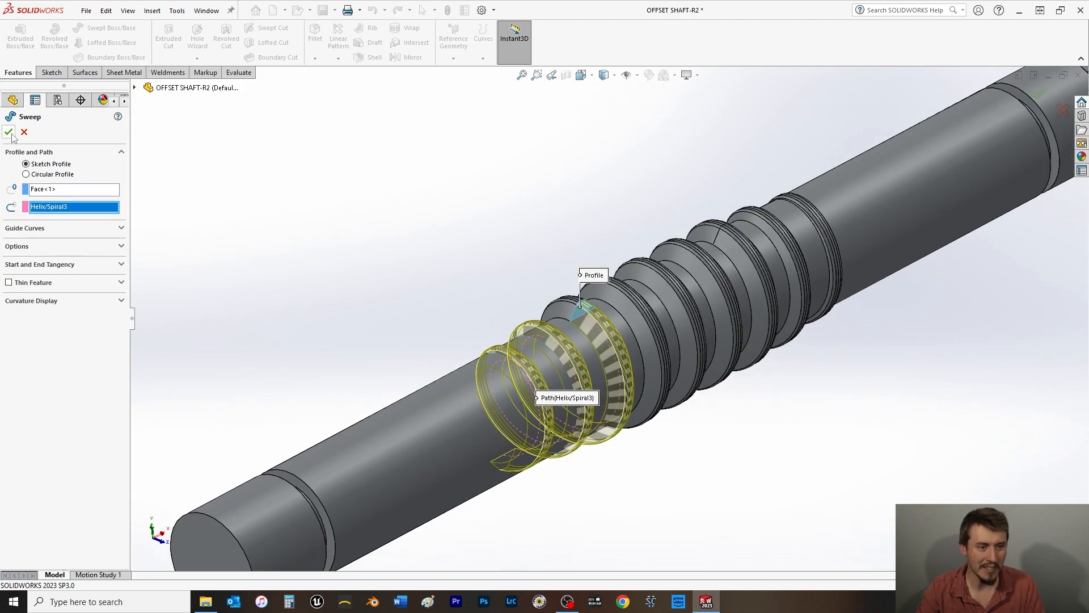
{"action": "left_click", "coordinate": [8, 132]}
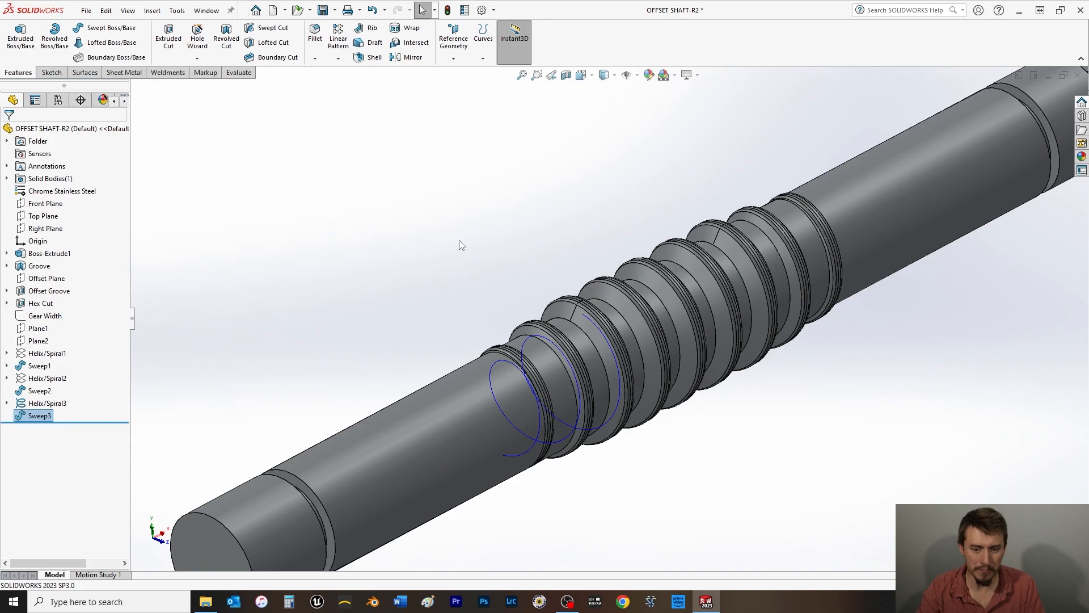
Step: Hide the tapered helix curve on the plain-end side and show the whole shaft in isometric view
{"action": "right_click", "coordinate": [533, 336]}
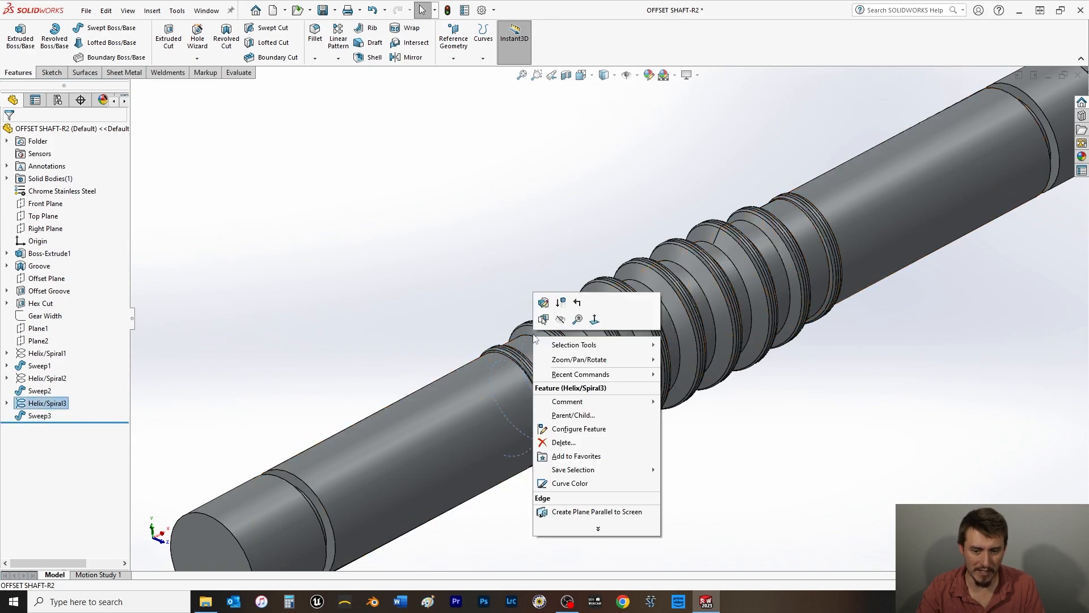
{"action": "left_click", "coordinate": [560, 320]}
{"action": "key", "text": "space"}
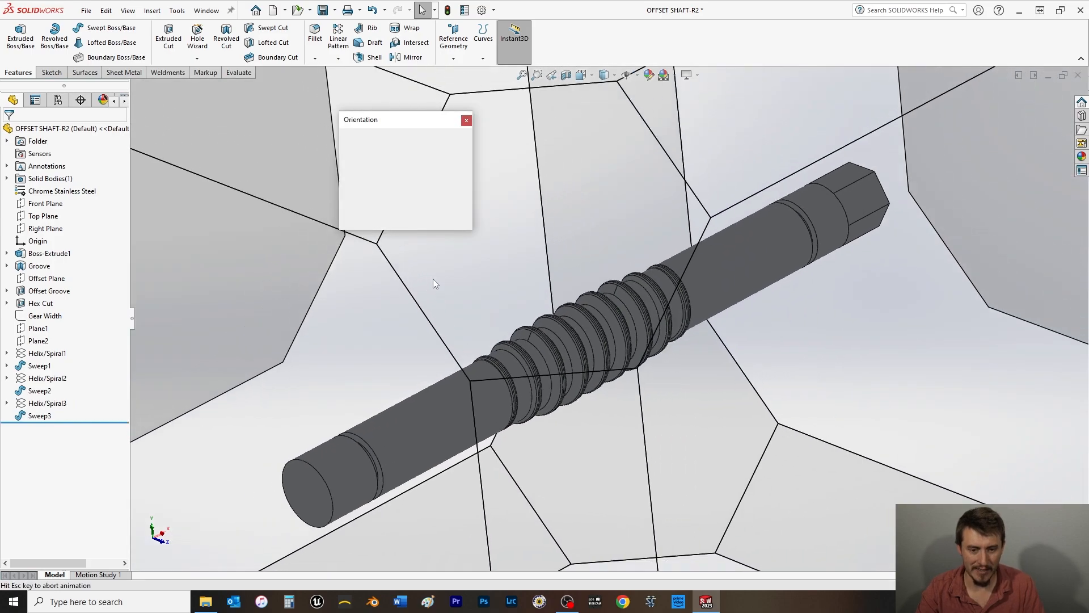
{"action": "left_click", "coordinate": [436, 182]}
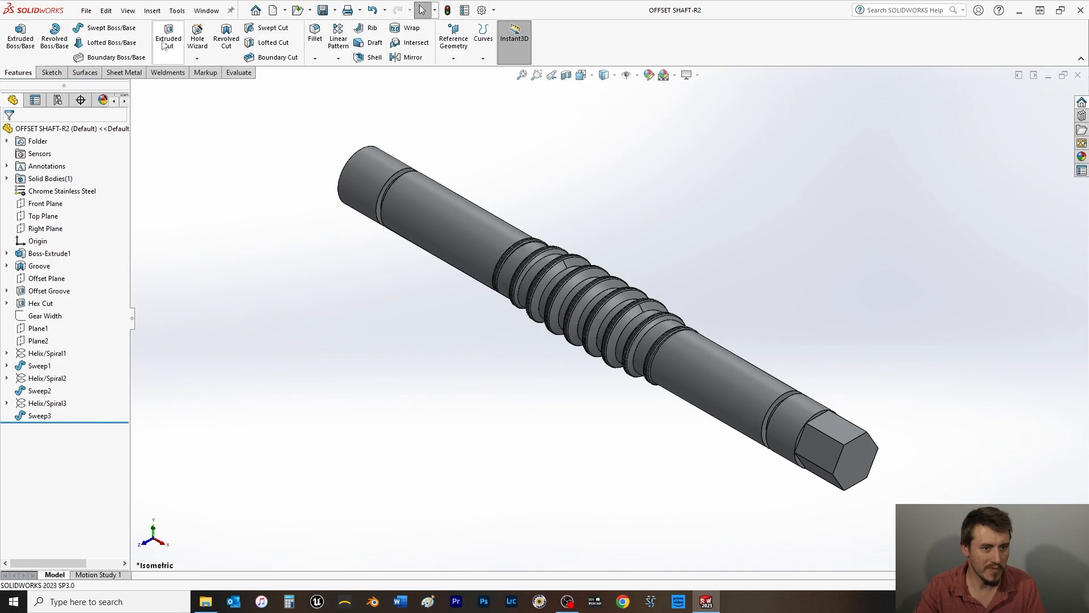
Step: Fillet the helical edge where the thread meets the shaft with a symmetric 0.015 in radius
{"action": "left_click", "coordinate": [316, 36]}
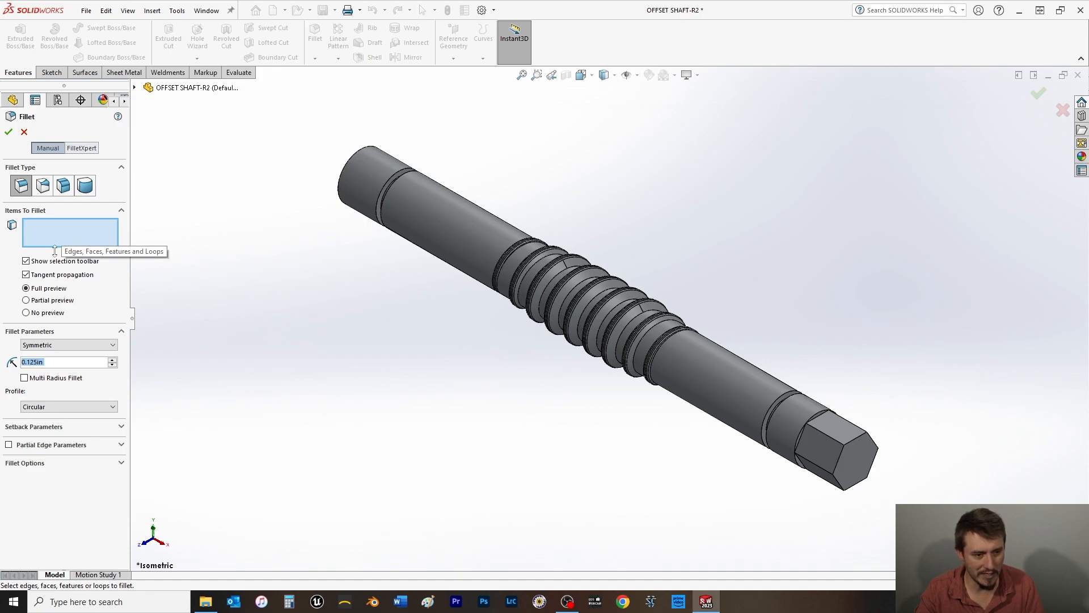
{"action": "type", "text": ".015"}
{"action": "key", "text": "Return"}
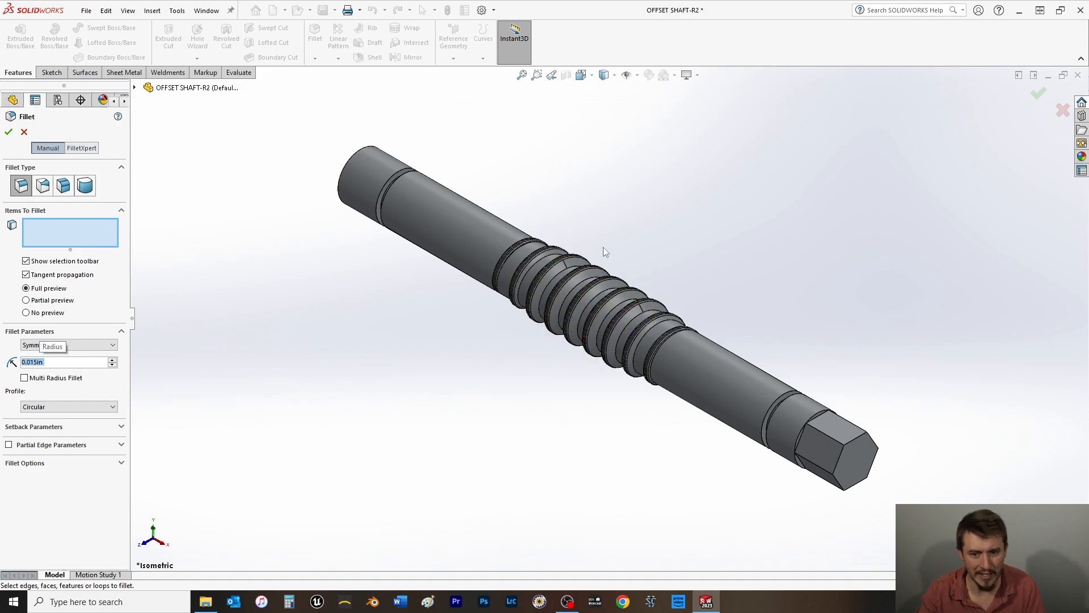
{"action": "scroll", "coordinate": [474, 270], "scroll_direction": "down", "scroll_amount": 10}
{"action": "scroll", "coordinate": [513, 211], "scroll_direction": "up", "scroll_amount": 2}
{"action": "left_click", "coordinate": [488, 230]}
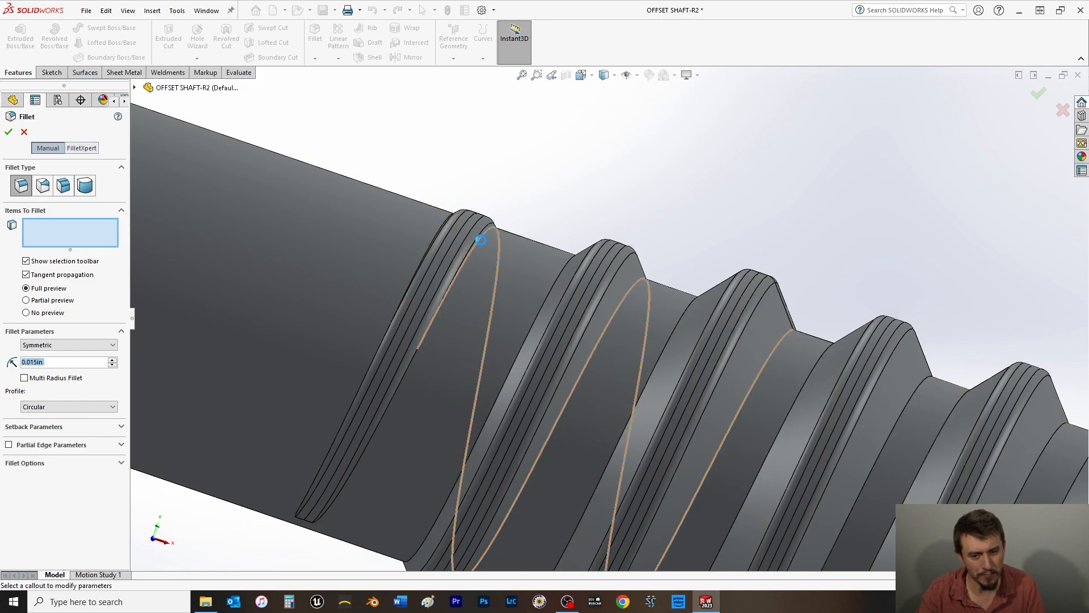
{"action": "middle_click_drag", "start_coordinate": [481, 241], "coordinate": [411, 345]}
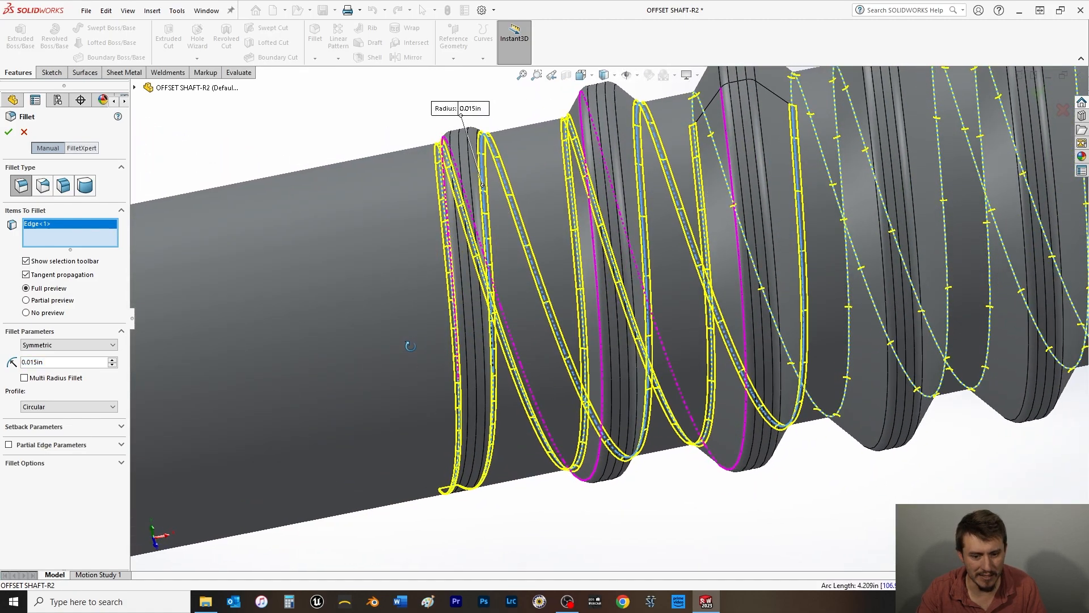
{"action": "left_click", "coordinate": [8, 132]}
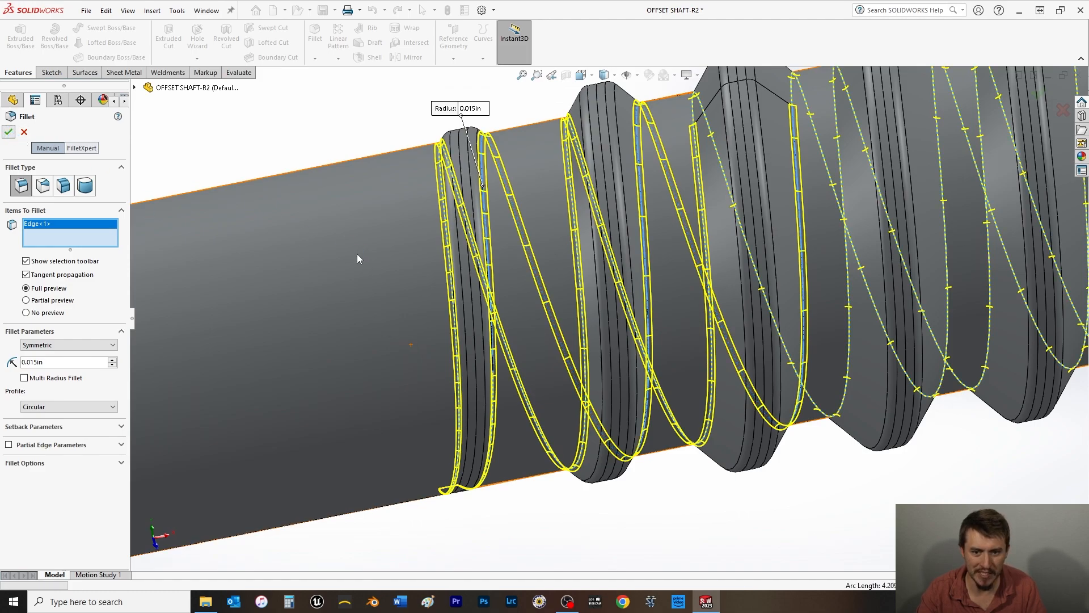
{"action": "scroll", "coordinate": [367, 261], "scroll_direction": "up", "scroll_amount": 3}
{"action": "scroll", "coordinate": [704, 390], "scroll_direction": "up", "scroll_amount": 1}
{"action": "middle_click_drag", "start_coordinate": [704, 391], "coordinate": [676, 432]}
{"action": "scroll", "coordinate": [556, 277], "scroll_direction": "down", "scroll_amount": 3}
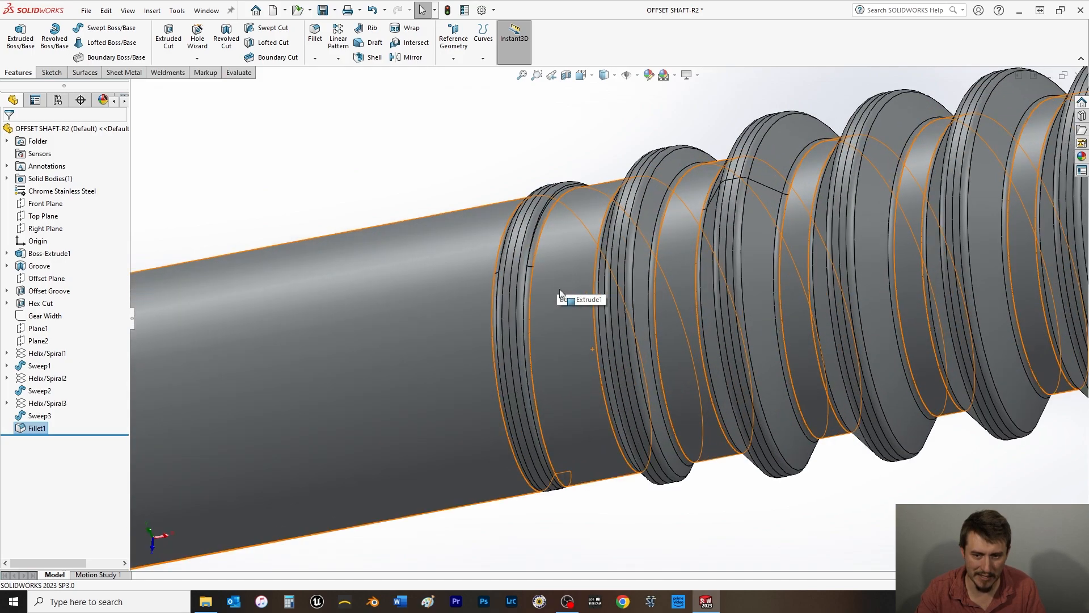
Step: Display the shaft in isometric view with RealView Graphics turned on, and save the part
{"action": "key", "text": "space"}
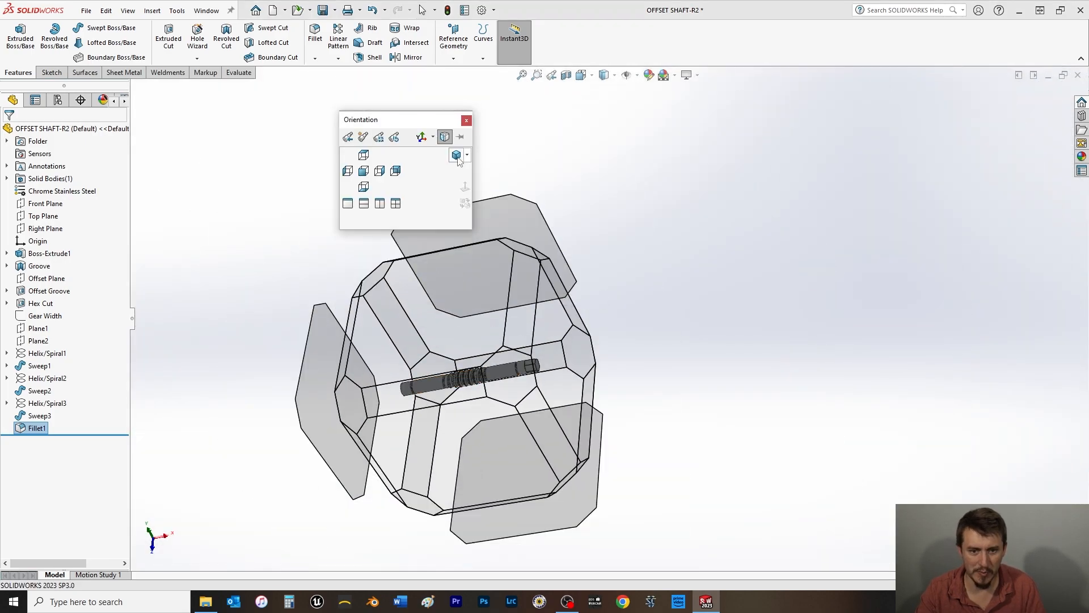
{"action": "left_click", "coordinate": [459, 162]}
{"action": "left_click", "coordinate": [689, 75]}
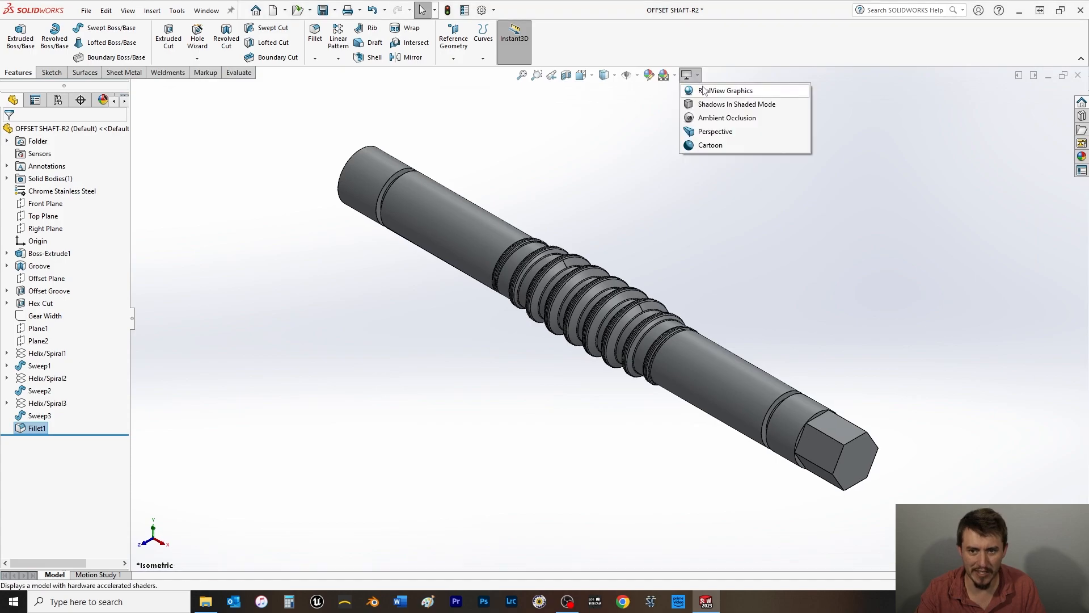
{"action": "left_click", "coordinate": [691, 92]}
{"action": "scroll", "coordinate": [653, 259], "scroll_direction": "down", "scroll_amount": 5}
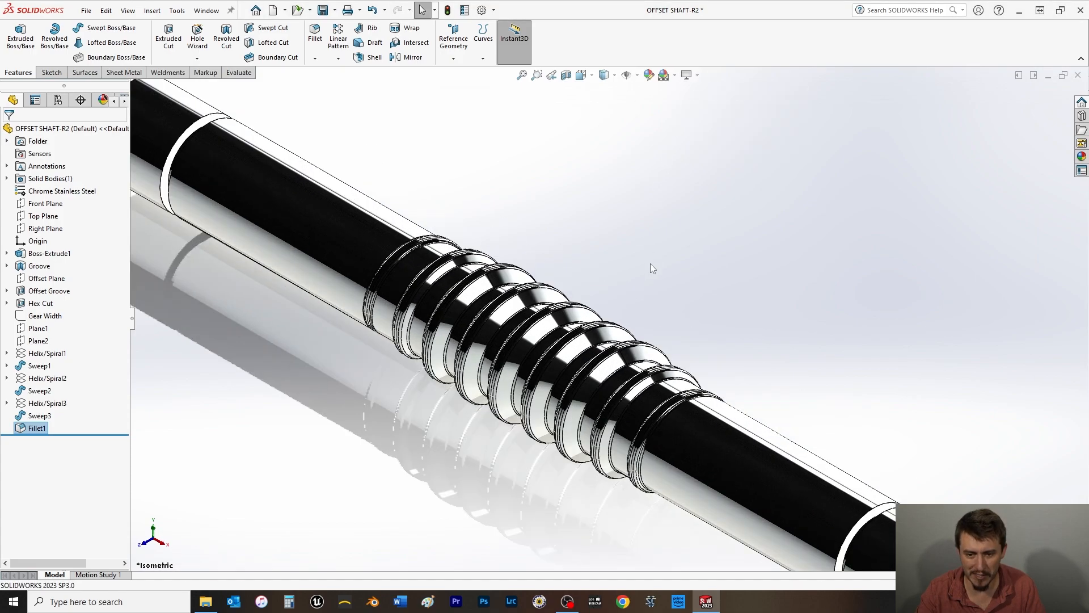
{"action": "scroll", "coordinate": [633, 288], "scroll_direction": "up", "scroll_amount": 4}
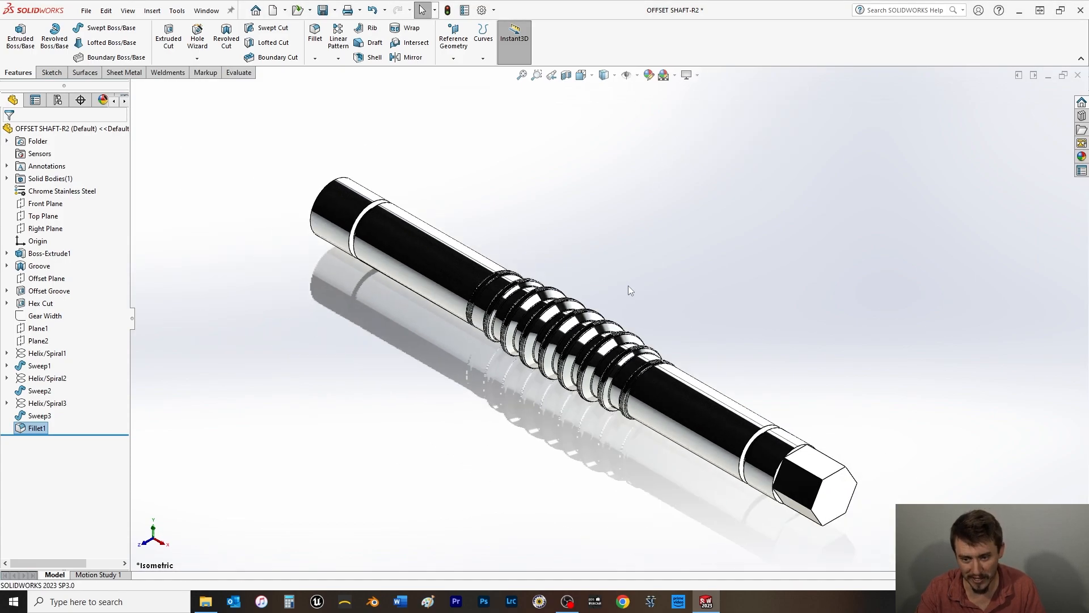
{"action": "key", "text": "ctrl+s"}
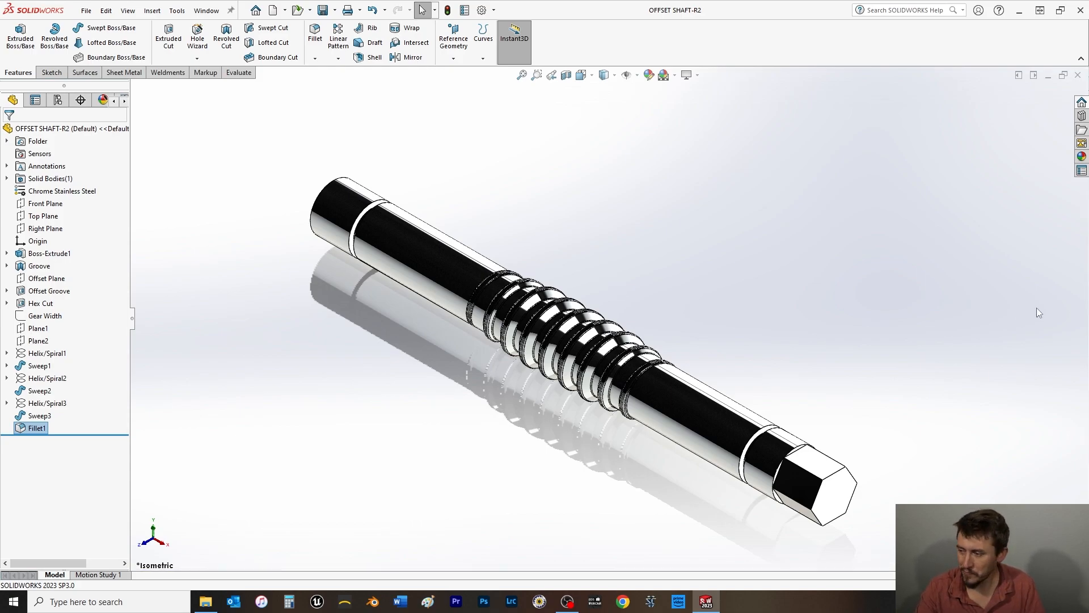